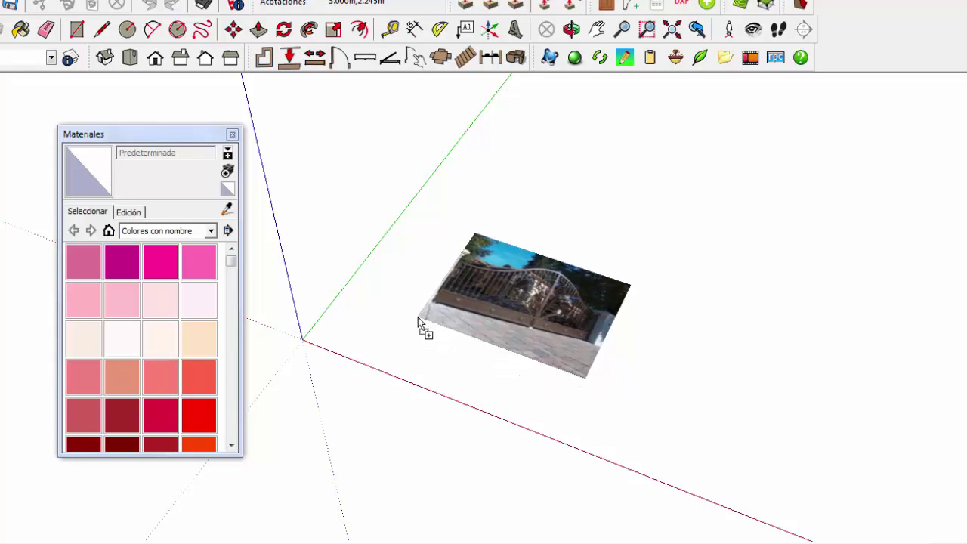
- View the gate photo from the front without perspective and start a vertical line beside it
{"action": "left_click", "coordinate": [418, 318]}
{"action": "key", "text": "s"}
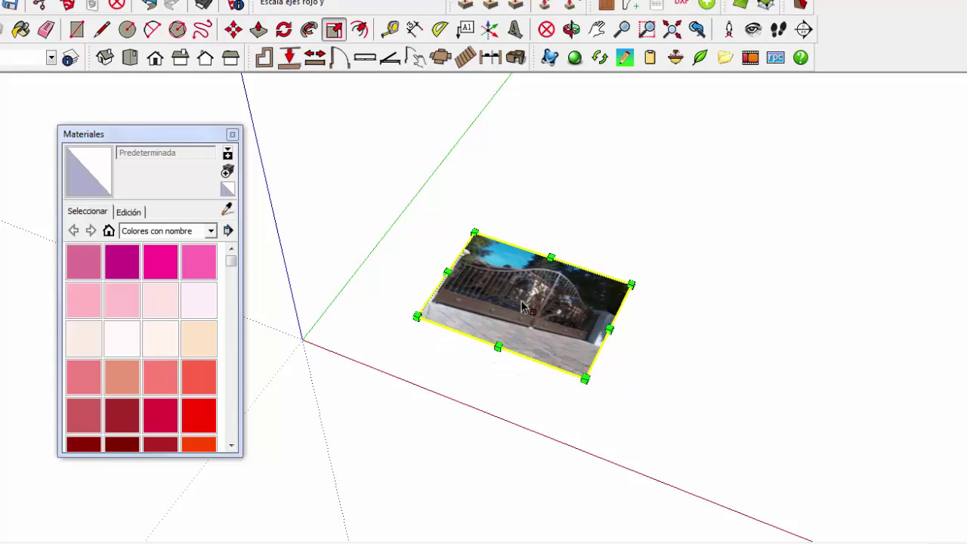
{"action": "left_click", "coordinate": [132, 58]}
{"action": "left_click", "coordinate": [57, 1]}
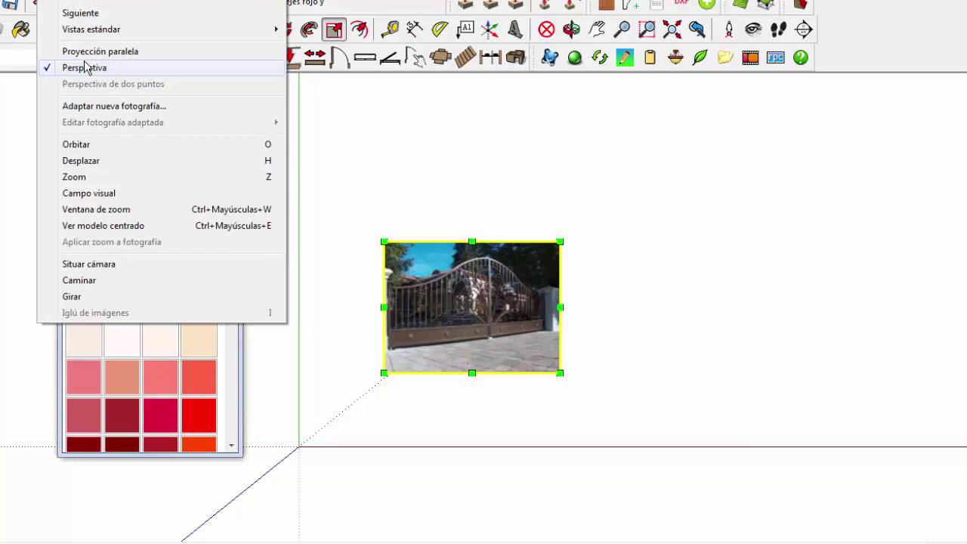
{"action": "left_click", "coordinate": [89, 65]}
{"action": "key", "text": "l"}
{"action": "left_click", "coordinate": [747, 349]}
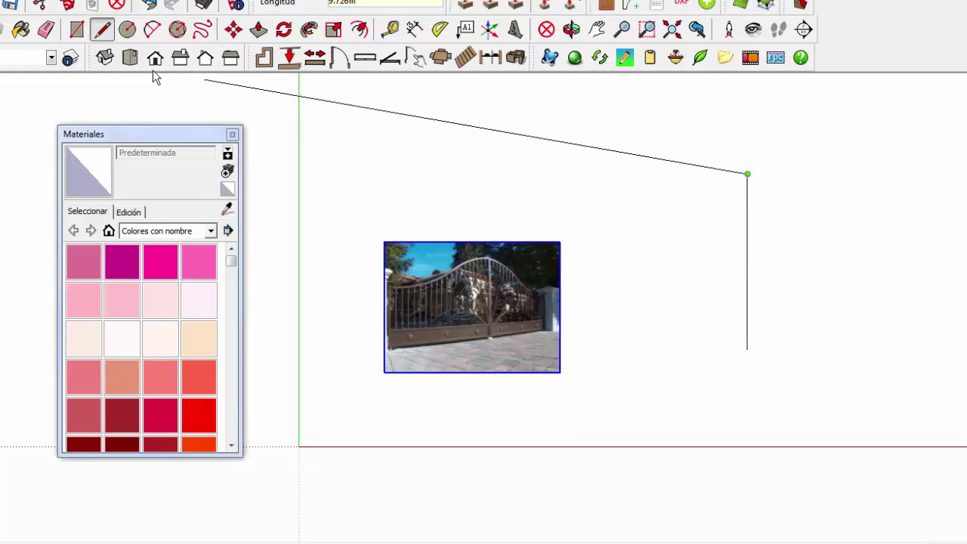
- Cancel the line in progress and delete the stray horizontal edge
{"action": "key", "text": "space"}
{"action": "scroll", "coordinate": [432, 271], "scroll_direction": "up", "scroll_amount": 2}
{"action": "scroll", "coordinate": [529, 303], "scroll_direction": "up", "scroll_amount": 2}
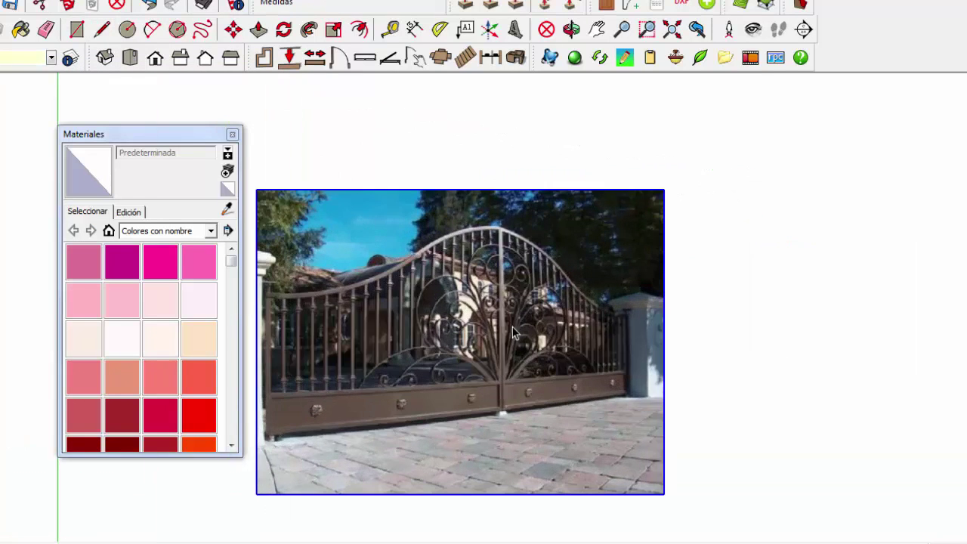
{"action": "scroll", "coordinate": [408, 459], "scroll_direction": "down", "scroll_amount": 5}
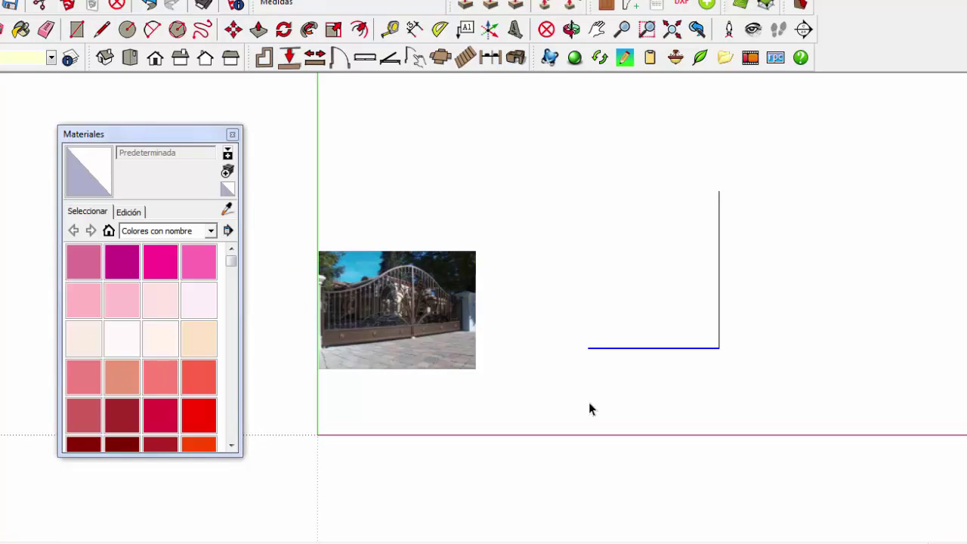
{"action": "key", "text": "Delete"}
- Draw the outline's 3.5 m base and 1.5 m side joining the 3 m line
{"action": "key", "text": "l"}
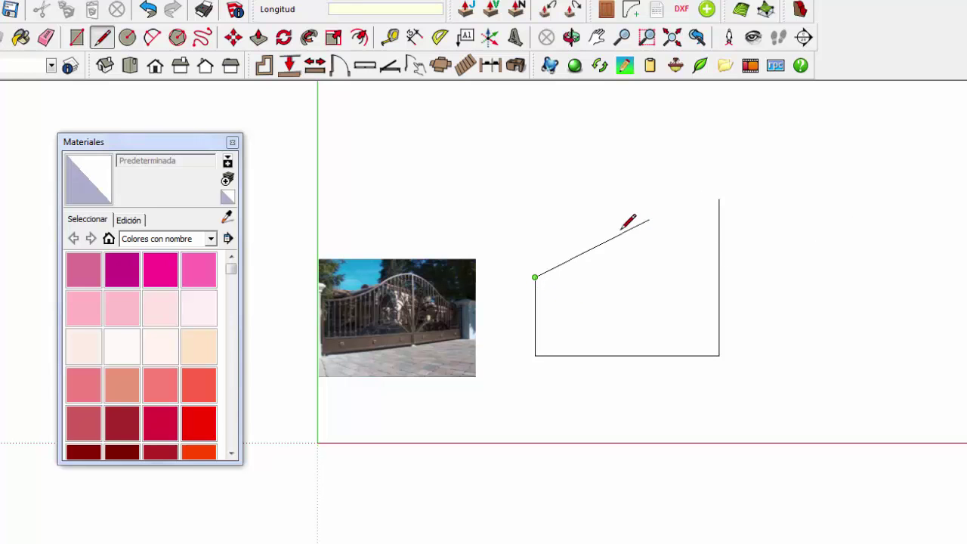
{"action": "key", "text": "Escape"}
{"action": "scroll", "coordinate": [410, 291], "scroll_direction": "up", "scroll_amount": 1}
{"action": "scroll", "coordinate": [374, 288], "scroll_direction": "up", "scroll_amount": 1}
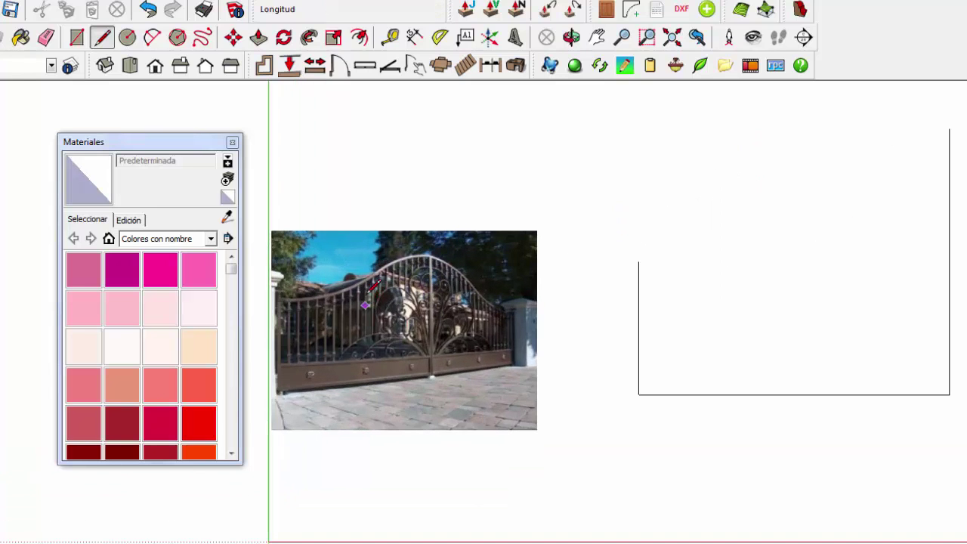
{"action": "scroll", "coordinate": [290, 277], "scroll_direction": "up", "scroll_amount": 1}
{"action": "scroll", "coordinate": [277, 310], "scroll_direction": "up", "scroll_amount": 1}
- Trace the photo's curved top rail with two 2 Point Arcs
{"action": "scroll", "coordinate": [272, 325], "scroll_direction": "up", "scroll_amount": 2}
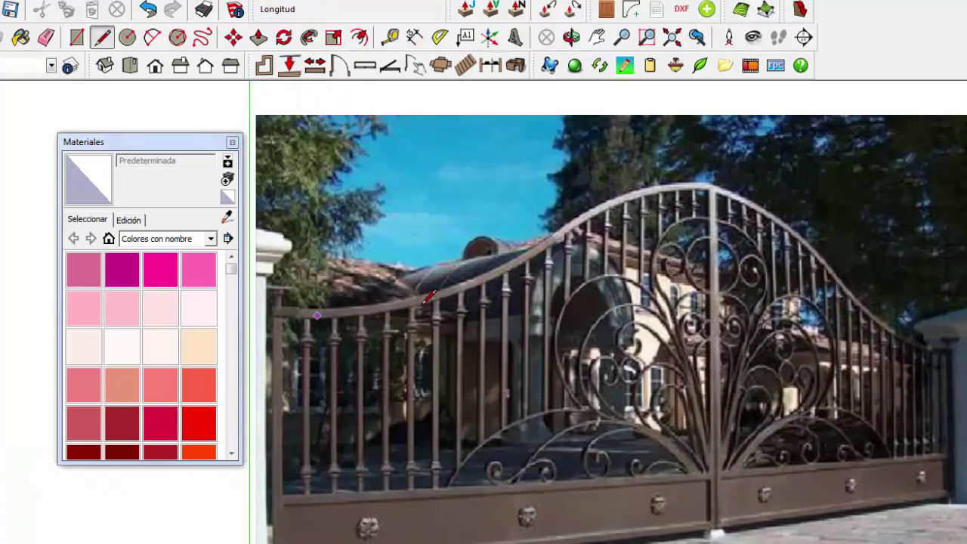
{"action": "middle_click_drag", "start_coordinate": [302, 340], "coordinate": [274, 242], "text": "shift"}
{"action": "scroll", "coordinate": [541, 453], "scroll_direction": "down", "scroll_amount": 1}
{"action": "left_click", "coordinate": [153, 37]}
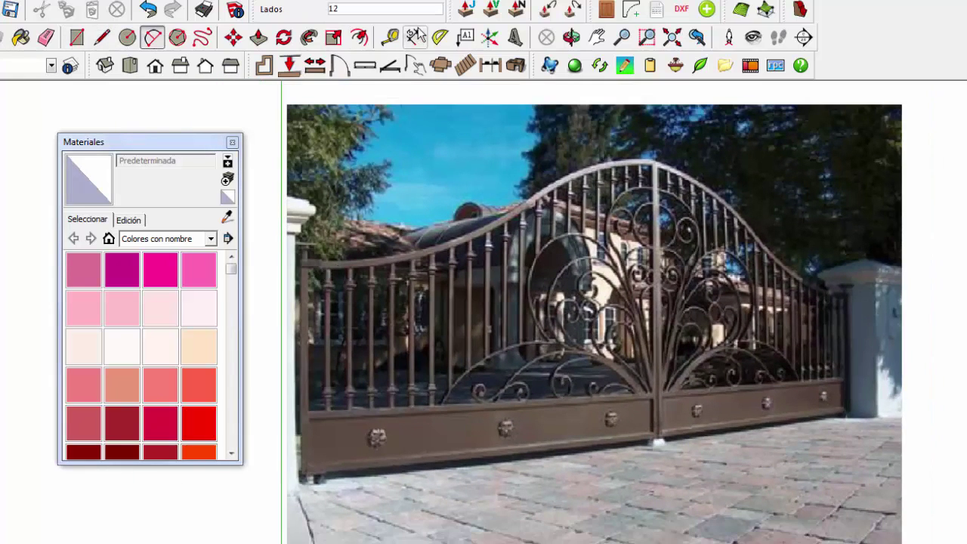
{"action": "scroll", "coordinate": [416, 37], "scroll_direction": "down", "scroll_amount": 1}
{"action": "left_click", "coordinate": [312, 238]}
{"action": "left_click", "coordinate": [535, 204]}
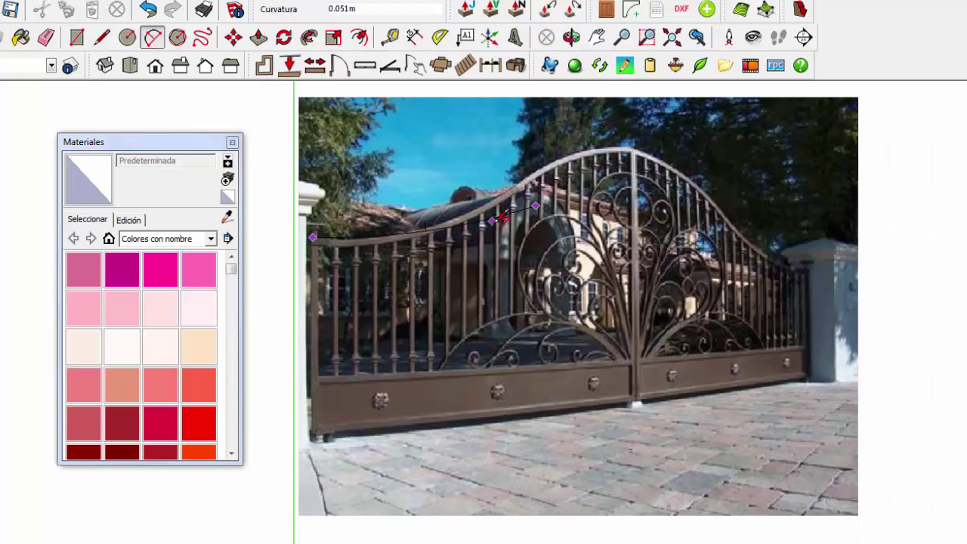
{"action": "left_click", "coordinate": [487, 227]}
{"action": "left_click", "coordinate": [534, 205]}
{"action": "left_click", "coordinate": [706, 172]}
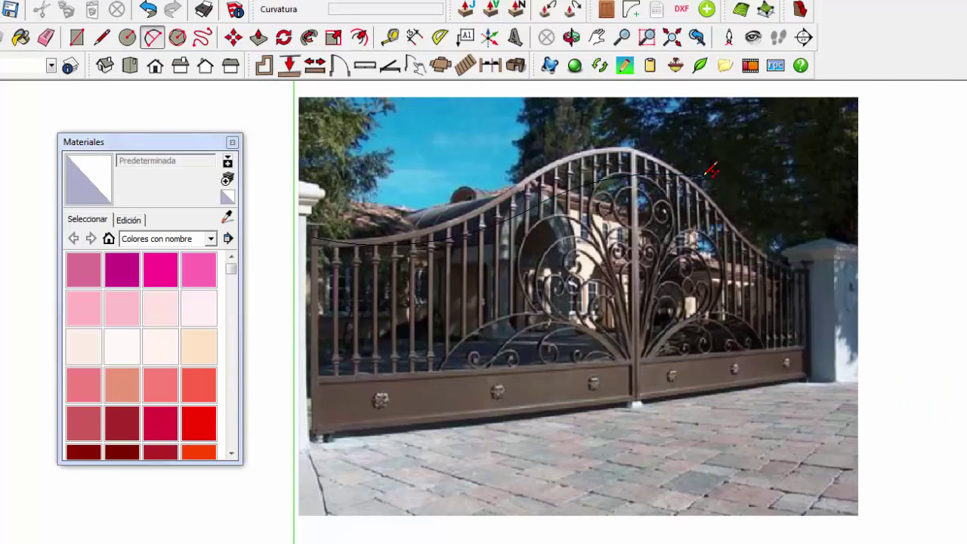
{"action": "left_click", "coordinate": [620, 175]}
{"action": "scroll", "coordinate": [423, 235], "scroll_direction": "down", "scroll_amount": 2}
{"action": "scroll", "coordinate": [383, 175], "scroll_direction": "down", "scroll_amount": 3}
- Move the traced curve into the outline and scale it wider and taller
{"action": "key", "text": "m"}
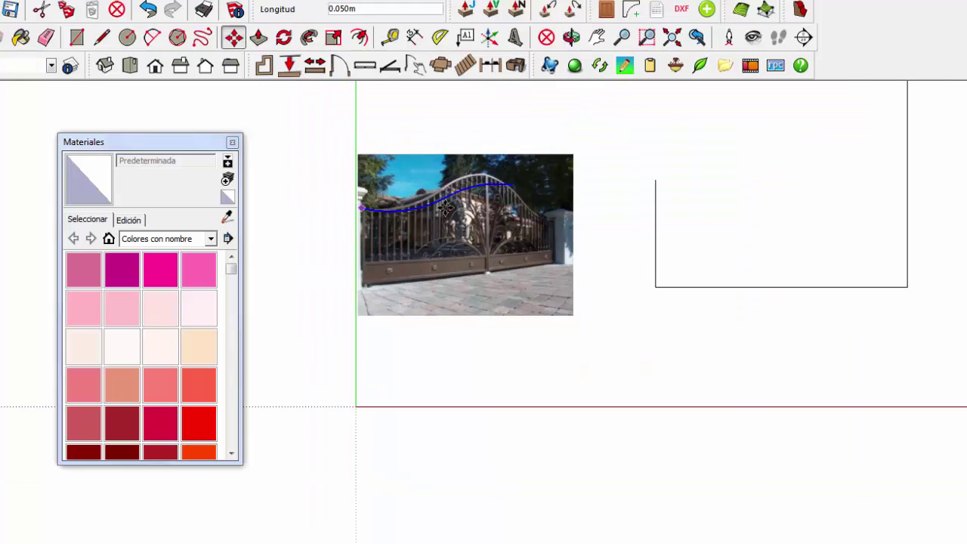
{"action": "left_click", "coordinate": [446, 209]}
{"action": "left_click", "coordinate": [637, 181]}
{"action": "middle_click_drag", "start_coordinate": [637, 182], "coordinate": [374, 276], "text": "shift"}
{"action": "key", "text": "s"}
{"action": "left_click", "coordinate": [596, 244]}
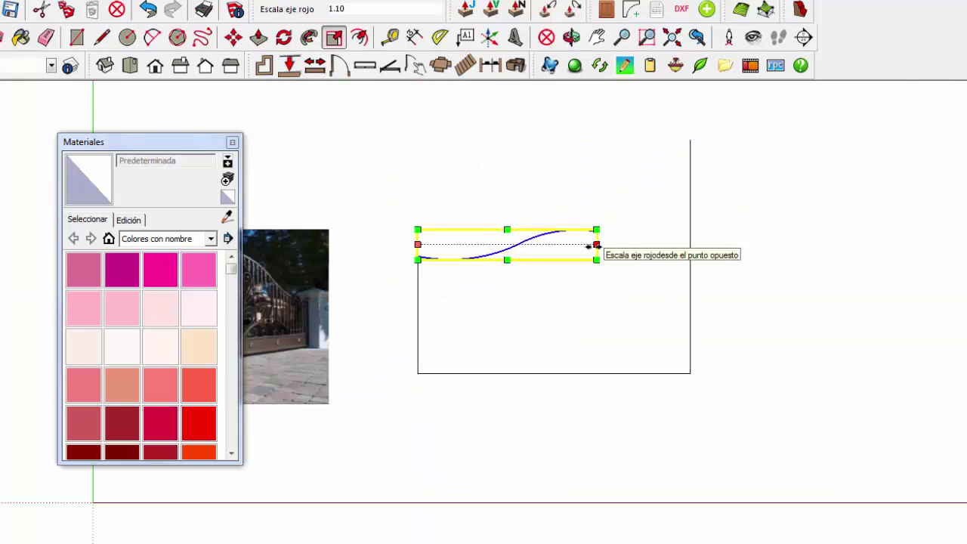
{"action": "left_click", "coordinate": [654, 244]}
{"action": "left_click", "coordinate": [535, 229]}
{"action": "left_click", "coordinate": [535, 171]}
{"action": "left_click", "coordinate": [654, 216]}
{"action": "left_click", "coordinate": [672, 216]}
- Rotate the curve about its left end so it meets the outline's top edge
{"action": "key", "text": "m"}
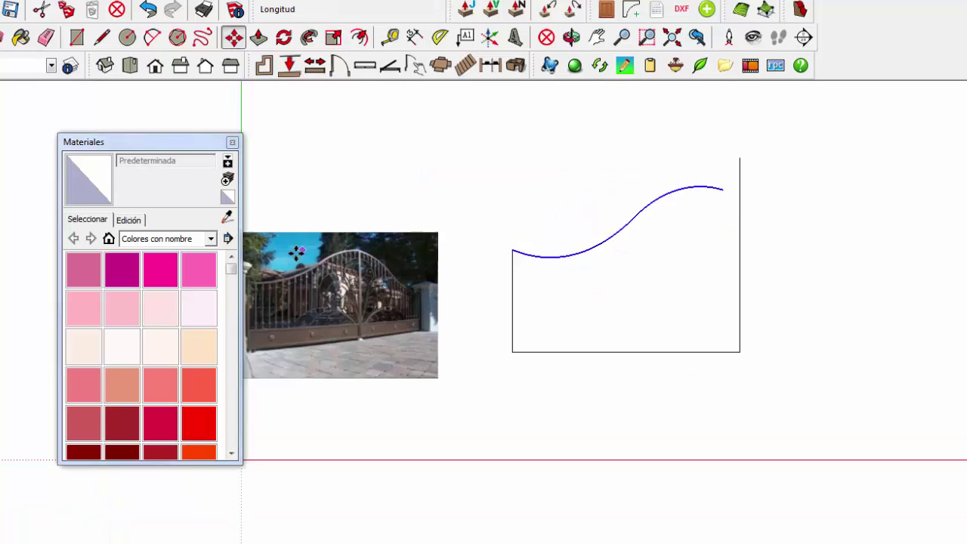
{"action": "scroll", "coordinate": [449, 259], "scroll_direction": "up", "scroll_amount": 3}
{"action": "scroll", "coordinate": [449, 259], "scroll_direction": "down", "scroll_amount": 1}
{"action": "key", "text": "q"}
{"action": "left_click", "coordinate": [516, 257]}
{"action": "left_click", "coordinate": [612, 283]}
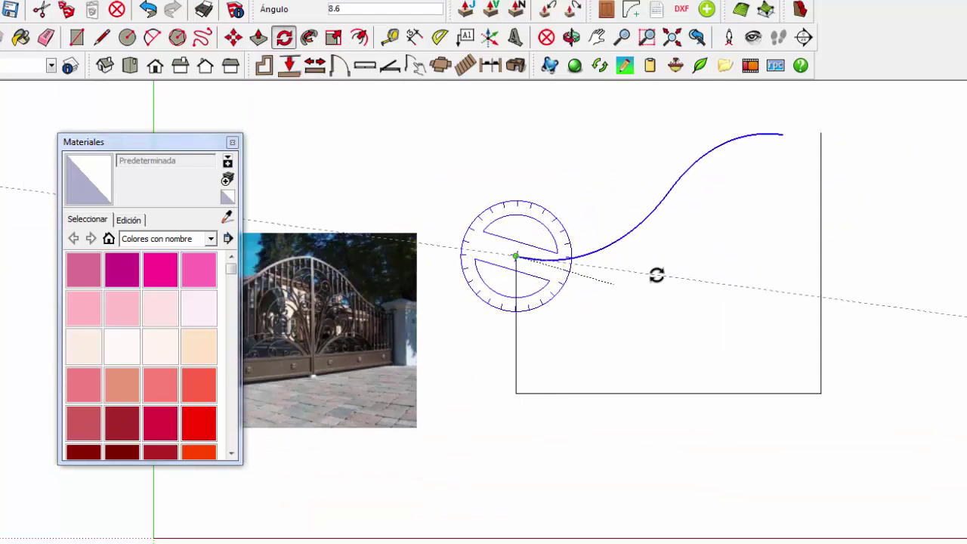
{"action": "left_click", "coordinate": [657, 275]}
{"action": "scroll", "coordinate": [609, 281], "scroll_direction": "down", "scroll_amount": 2}
{"action": "key", "text": "space"}
{"action": "scroll", "coordinate": [678, 247], "scroll_direction": "up", "scroll_amount": 2}
{"action": "scroll", "coordinate": [646, 257], "scroll_direction": "down", "scroll_amount": 1}
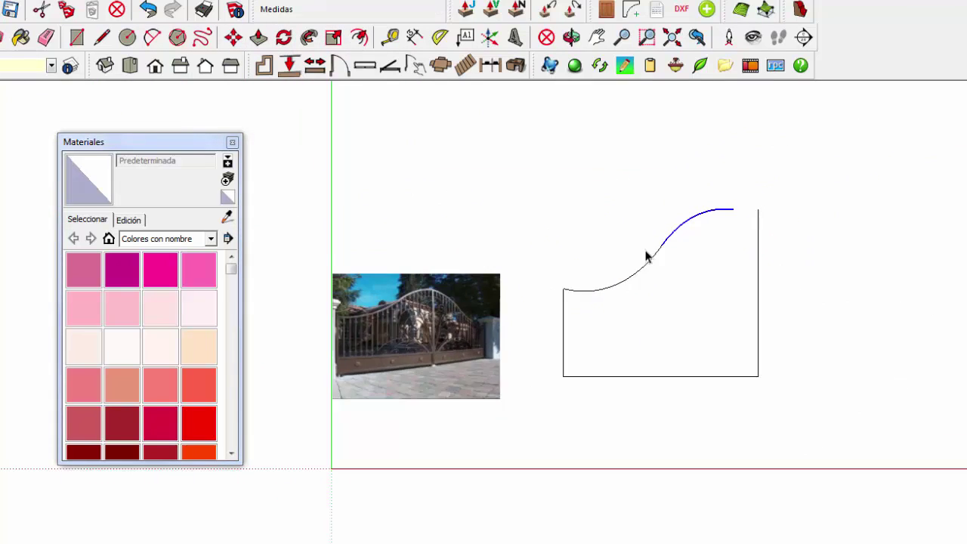
{"action": "scroll", "coordinate": [646, 257], "scroll_direction": "up", "scroll_amount": 2}
{"action": "scroll", "coordinate": [633, 254], "scroll_direction": "up", "scroll_amount": 1}
- Draw a 2.5 m line up from the bottom-right corner and trim the curve's overhanging end
{"action": "key", "text": "l"}
{"action": "left_click", "coordinate": [819, 418]}
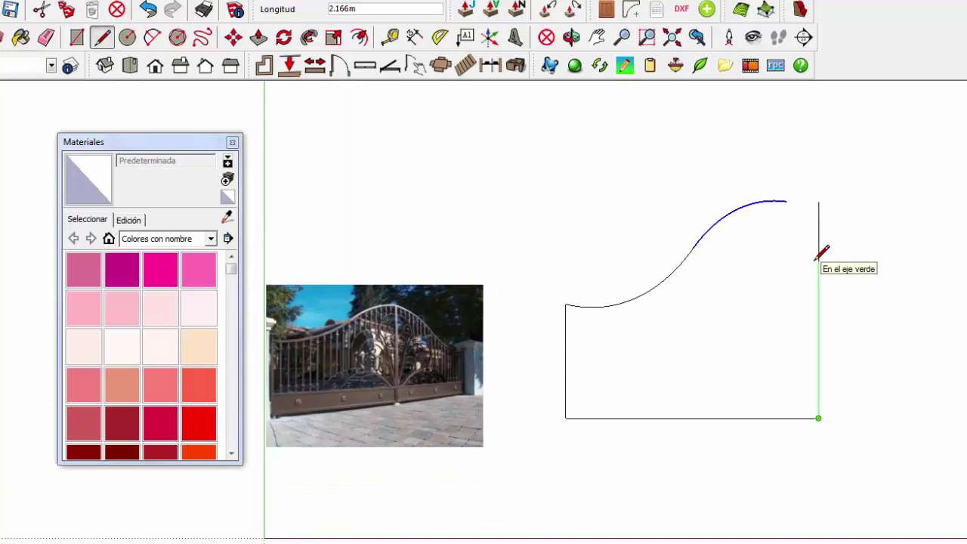
{"action": "type", "text": "2.5"}
{"action": "key", "text": "Return"}
{"action": "key", "text": "space"}
{"action": "left_click", "coordinate": [815, 228]}
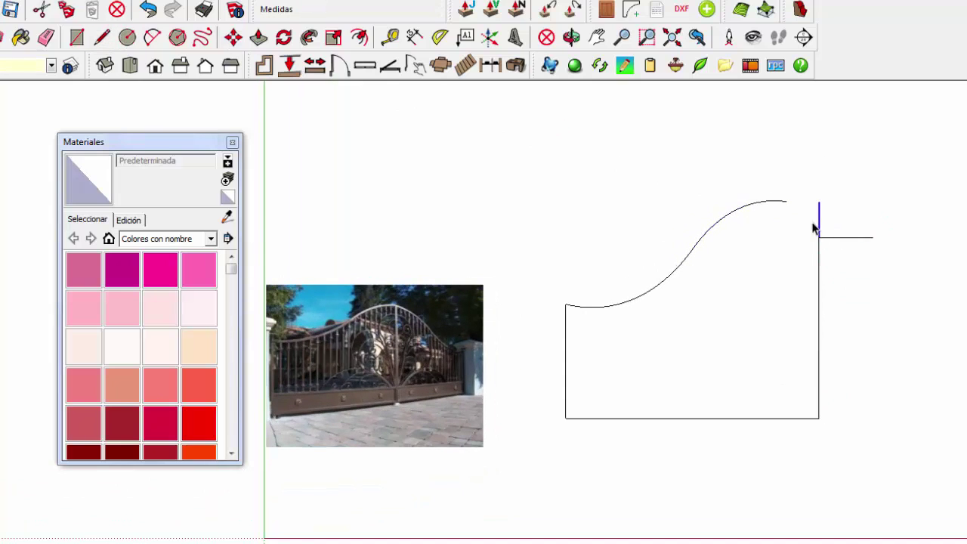
{"action": "left_click_drag", "start_coordinate": [739, 249], "coordinate": [734, 249]}
{"action": "key", "text": "Delete"}
{"action": "scroll", "coordinate": [665, 291], "scroll_direction": "up", "scroll_amount": 1}
- Draw two arcs from the outline's top corner along the traced curve
{"action": "key", "text": "l"}
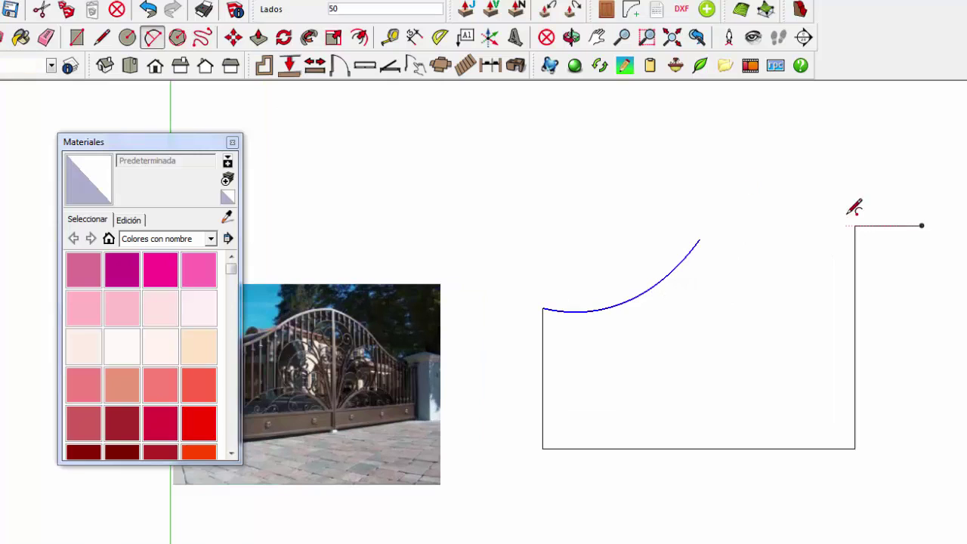
{"action": "left_click", "coordinate": [854, 225]}
{"action": "left_click", "coordinate": [667, 283]}
{"action": "left_click", "coordinate": [766, 220]}
{"action": "scroll", "coordinate": [766, 220], "scroll_direction": "down", "scroll_amount": 1}
{"action": "left_click", "coordinate": [703, 266]}
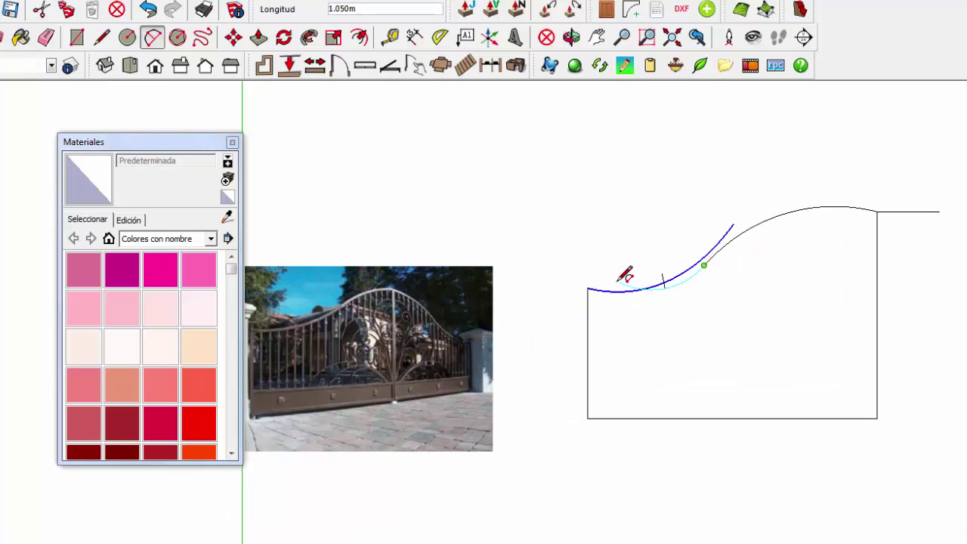
{"action": "left_click", "coordinate": [588, 288]}
{"action": "scroll", "coordinate": [662, 262], "scroll_direction": "up", "scroll_amount": 1}
- Delete the leftover traced curve, the filled face and the upper-right arc
{"action": "left_click", "coordinate": [647, 276]}
{"action": "key", "text": "space"}
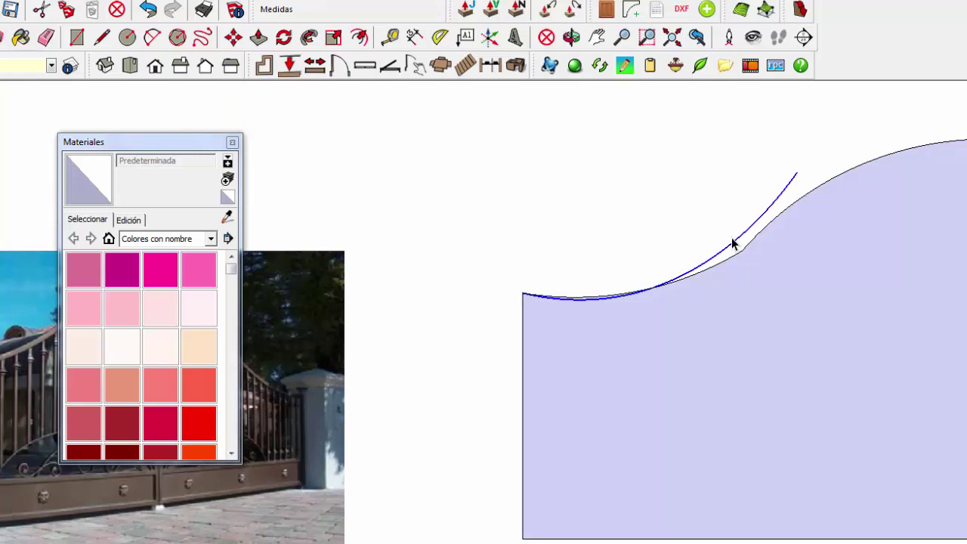
{"action": "key", "text": "Delete"}
{"action": "scroll", "coordinate": [557, 230], "scroll_direction": "down", "scroll_amount": 1}
{"action": "left_click", "coordinate": [780, 278]}
{"action": "key", "text": "Delete"}
{"action": "left_click", "coordinate": [756, 201]}
{"action": "key", "text": "Delete"}
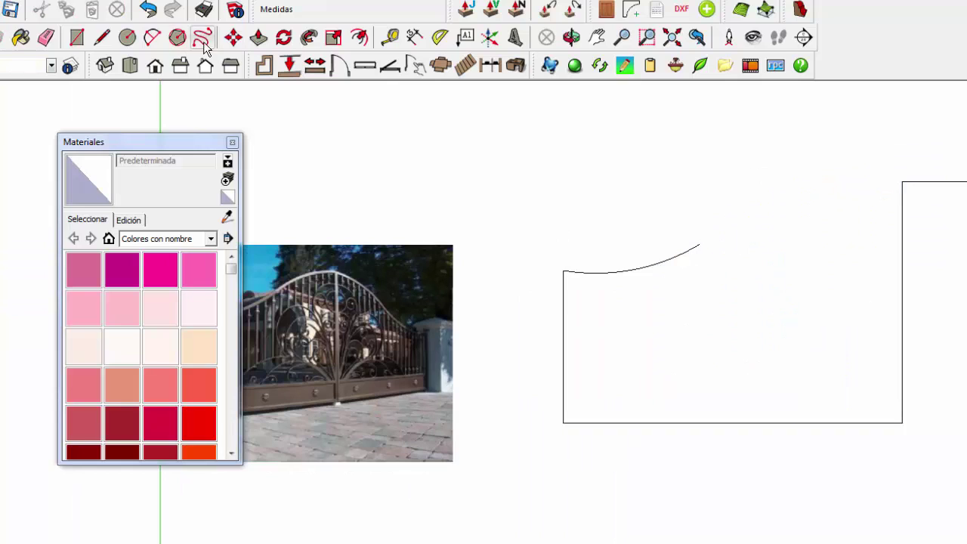
- Draw an arc from the remaining arc's end to the top-right corner
{"action": "left_click", "coordinate": [150, 38]}
{"action": "left_click", "coordinate": [699, 243]}
{"action": "left_click", "coordinate": [903, 181]}
{"action": "scroll", "coordinate": [801, 195], "scroll_direction": "up", "scroll_amount": 1}
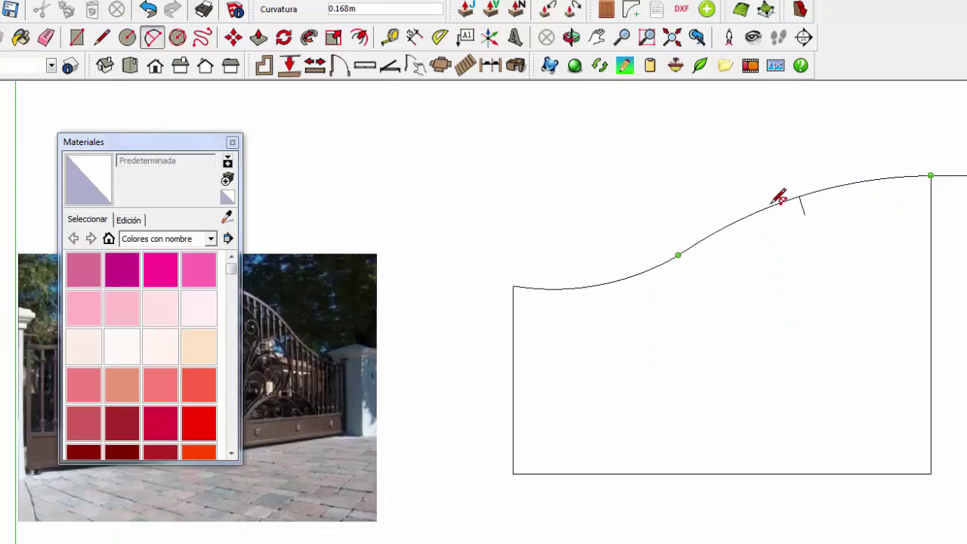
{"action": "scroll", "coordinate": [781, 201], "scroll_direction": "up", "scroll_amount": 1}
{"action": "left_click", "coordinate": [814, 184]}
{"action": "scroll", "coordinate": [680, 272], "scroll_direction": "down", "scroll_amount": 1}
{"action": "key", "text": "space"}
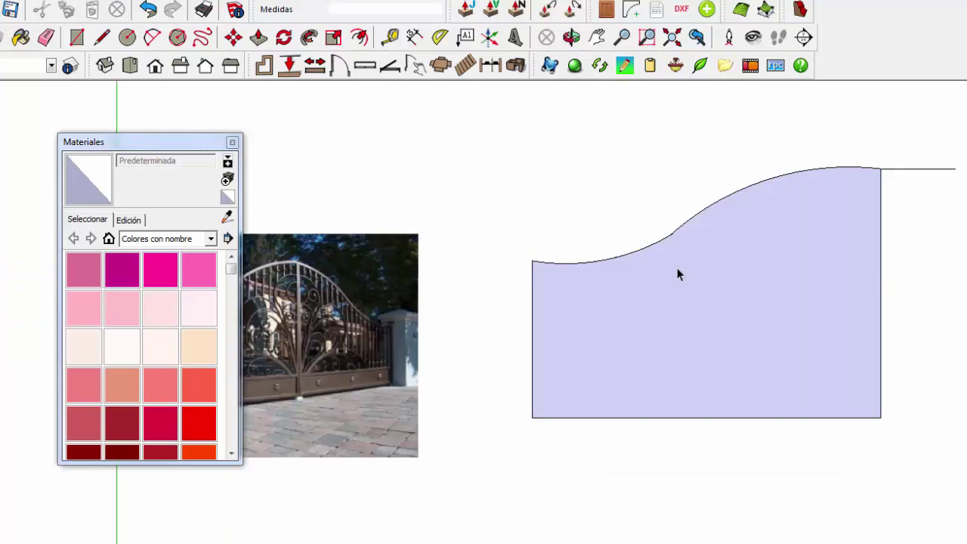
{"action": "scroll", "coordinate": [611, 228], "scroll_direction": "down", "scroll_amount": 1}
- Replace the face and left arc with a sagging arc that closes the outline
{"action": "left_click", "coordinate": [671, 260]}
{"action": "key", "text": "Delete"}
{"action": "left_click", "coordinate": [626, 257]}
{"action": "key", "text": "Delete"}
{"action": "key", "text": "a"}
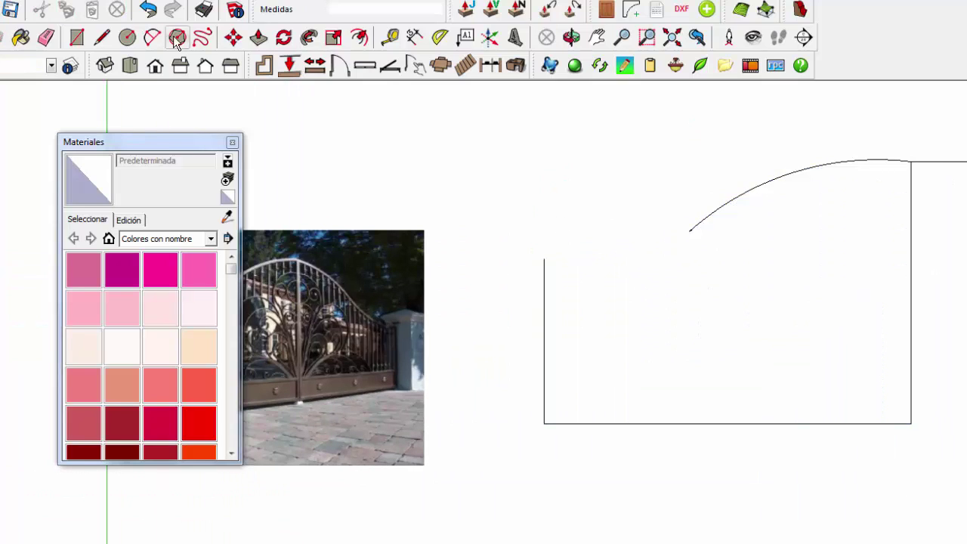
{"action": "scroll", "coordinate": [635, 227], "scroll_direction": "up", "scroll_amount": 2}
{"action": "left_click", "coordinate": [728, 224]}
{"action": "left_click", "coordinate": [529, 262]}
{"action": "scroll", "coordinate": [718, 242], "scroll_direction": "up", "scroll_amount": 1}
{"action": "left_click", "coordinate": [702, 250]}
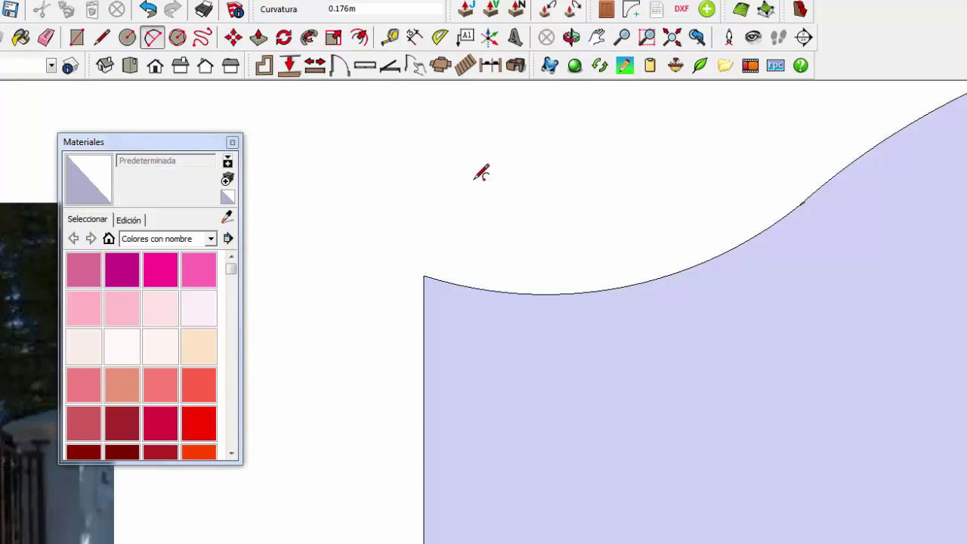
{"action": "scroll", "coordinate": [479, 170], "scroll_direction": "up", "scroll_amount": 1}
{"action": "key", "text": "space"}
- Close the materials panel and zoom around to check the closed gate outline
{"action": "scroll", "coordinate": [812, 218], "scroll_direction": "down", "scroll_amount": 1}
{"action": "scroll", "coordinate": [660, 231], "scroll_direction": "down", "scroll_amount": 1}
{"action": "scroll", "coordinate": [706, 243], "scroll_direction": "down", "scroll_amount": 1}
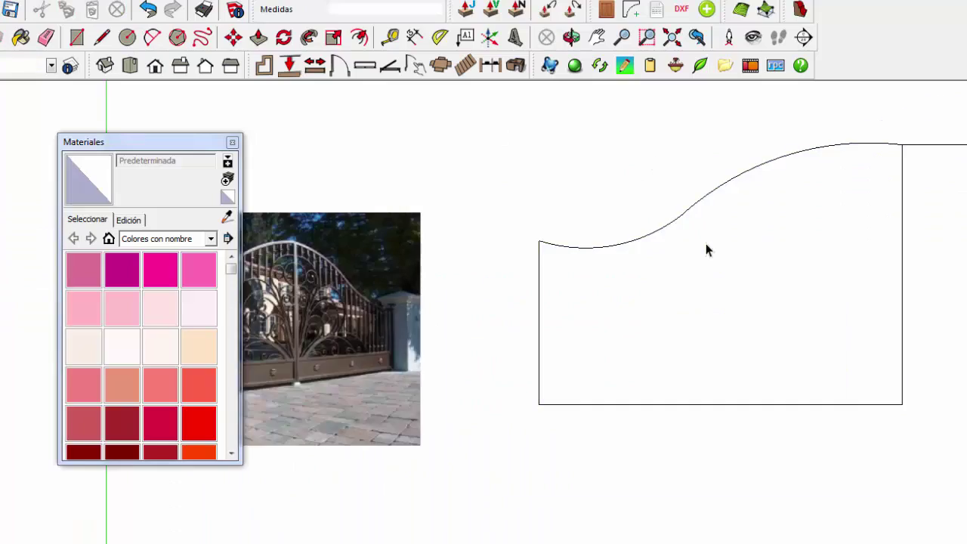
{"action": "scroll", "coordinate": [706, 243], "scroll_direction": "down", "scroll_amount": 1}
{"action": "left_click", "coordinate": [231, 142]}
{"action": "scroll", "coordinate": [448, 290], "scroll_direction": "up", "scroll_amount": 3}
{"action": "scroll", "coordinate": [93, 275], "scroll_direction": "down", "scroll_amount": 2}
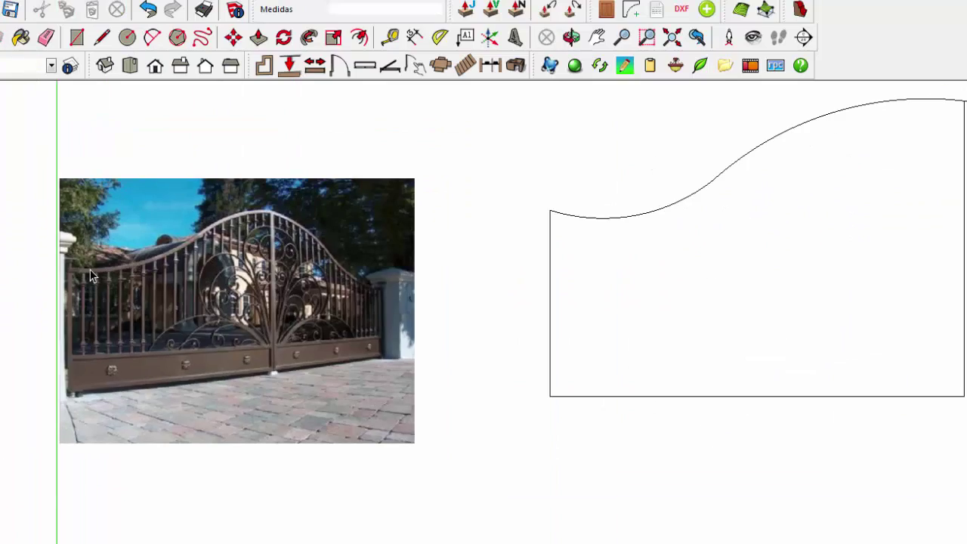
{"action": "scroll", "coordinate": [88, 302], "scroll_direction": "up", "scroll_amount": 1}
{"action": "scroll", "coordinate": [79, 392], "scroll_direction": "up", "scroll_amount": 2}
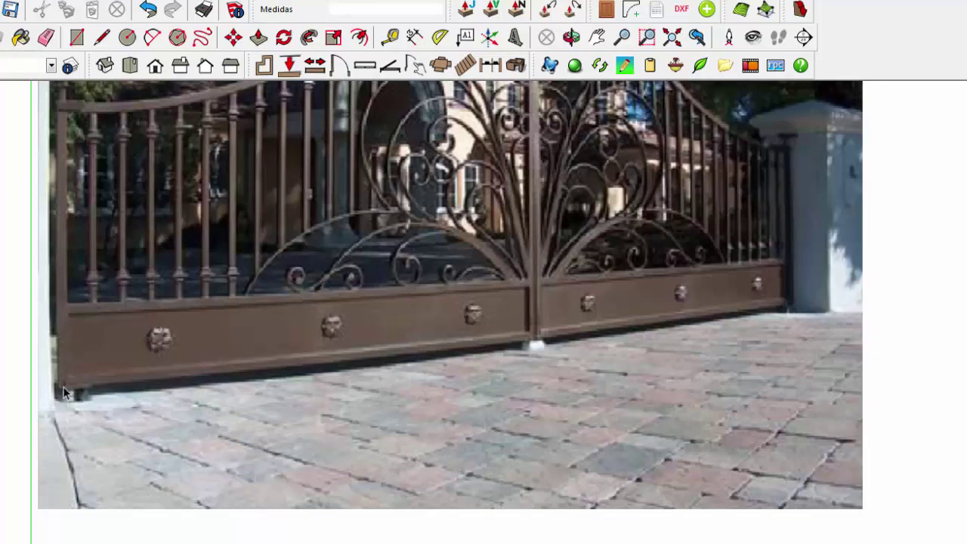
{"action": "scroll", "coordinate": [64, 392], "scroll_direction": "down", "scroll_amount": 1}
{"action": "scroll", "coordinate": [70, 101], "scroll_direction": "up", "scroll_amount": 2}
{"action": "scroll", "coordinate": [411, 181], "scroll_direction": "down", "scroll_amount": 2}
{"action": "scroll", "coordinate": [273, 94], "scroll_direction": "up", "scroll_amount": 1}
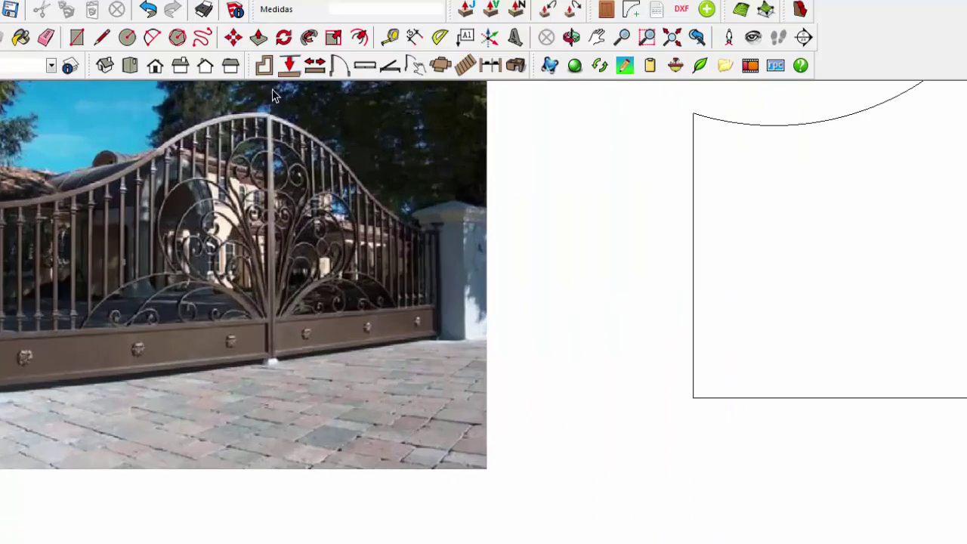
{"action": "scroll", "coordinate": [259, 268], "scroll_direction": "down", "scroll_amount": 2}
{"action": "scroll", "coordinate": [257, 265], "scroll_direction": "up", "scroll_amount": 2}
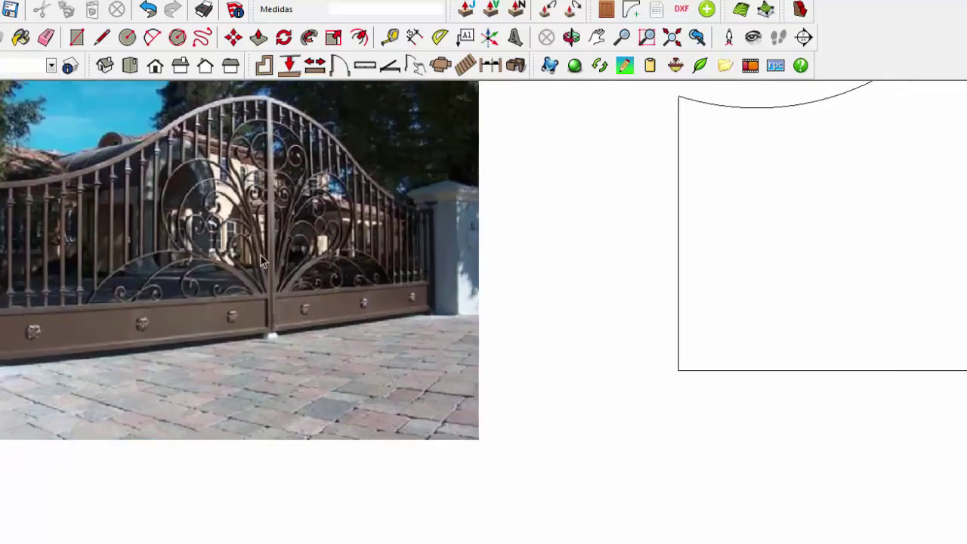
{"action": "scroll", "coordinate": [261, 255], "scroll_direction": "down", "scroll_amount": 2}
{"action": "scroll", "coordinate": [84, 208], "scroll_direction": "up", "scroll_amount": 2}
{"action": "scroll", "coordinate": [74, 204], "scroll_direction": "down", "scroll_amount": 1}
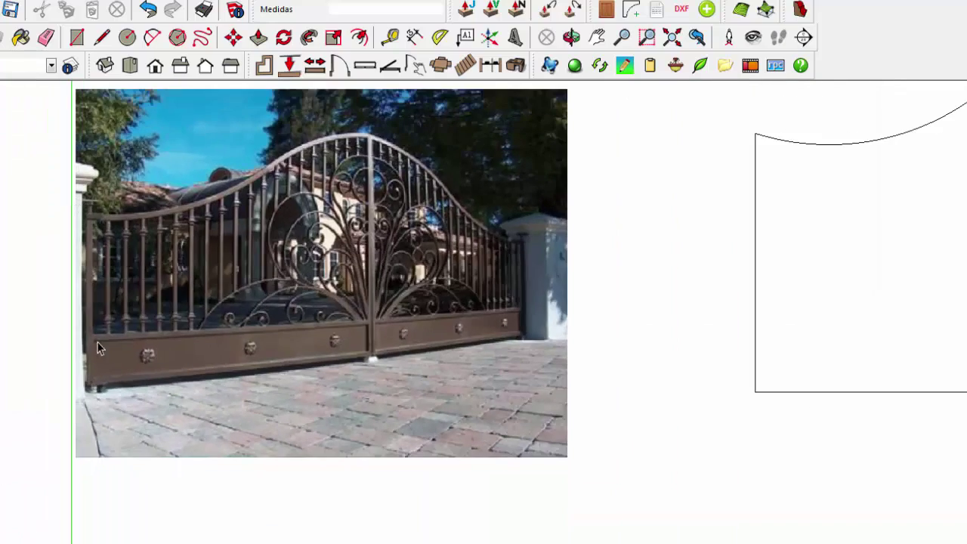
{"action": "scroll", "coordinate": [229, 256], "scroll_direction": "down", "scroll_amount": 2}
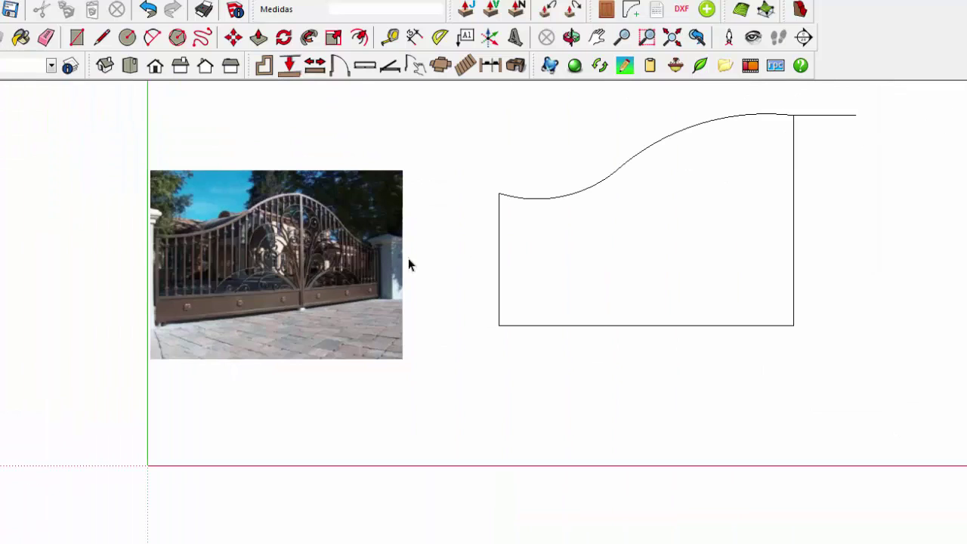
- Close the leaf outline into a face and offset it 0.03 inward as a frame border
{"action": "left_click", "coordinate": [105, 41]}
{"action": "left_click", "coordinate": [499, 325]}
{"action": "left_click", "coordinate": [793, 326]}
{"action": "left_click", "coordinate": [359, 37]}
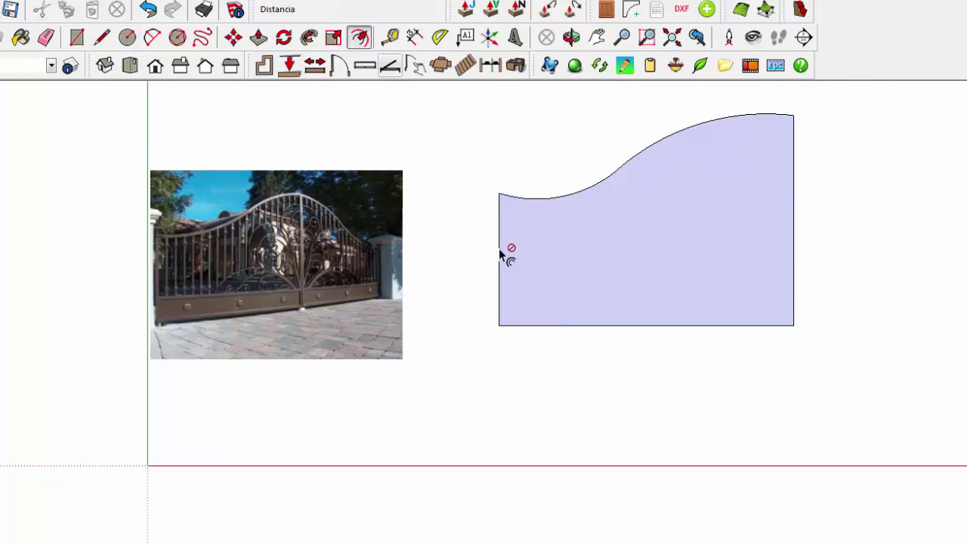
{"action": "scroll", "coordinate": [500, 302], "scroll_direction": "up", "scroll_amount": 2}
{"action": "left_click", "coordinate": [501, 322]}
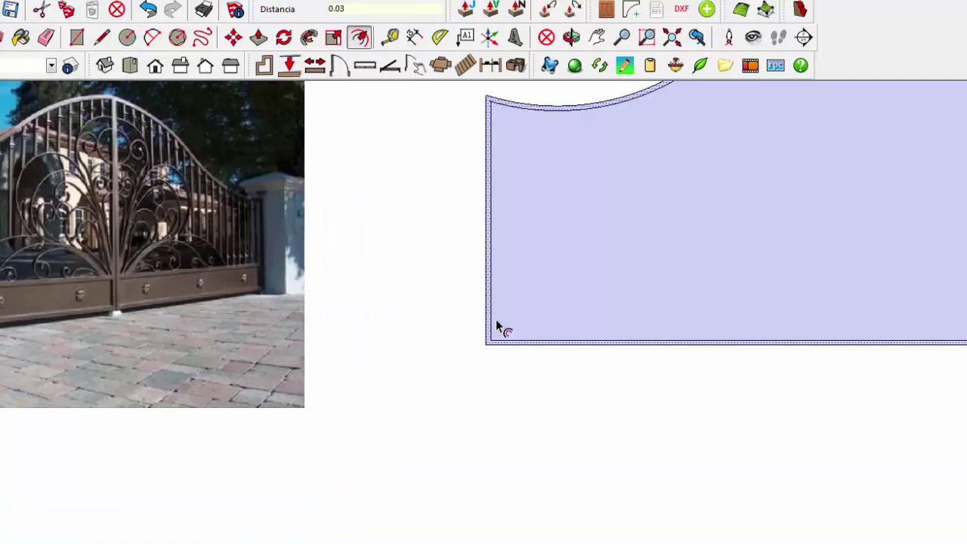
{"action": "left_click", "coordinate": [528, 81]}
{"action": "scroll", "coordinate": [456, 122], "scroll_direction": "up", "scroll_amount": 2}
{"action": "scroll", "coordinate": [455, 122], "scroll_direction": "up", "scroll_amount": 1}
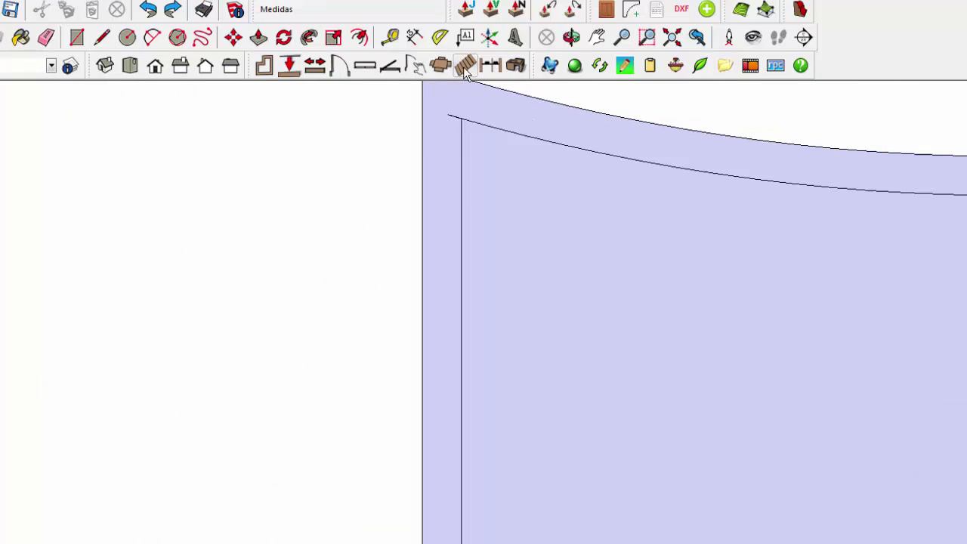
{"action": "scroll", "coordinate": [462, 125], "scroll_direction": "up", "scroll_amount": 2}
- Draw a short edge at the inner frame corner
{"action": "key", "text": "l"}
{"action": "left_click", "coordinate": [458, 130]}
{"action": "left_click", "coordinate": [459, 172]}
{"action": "key", "text": "space"}
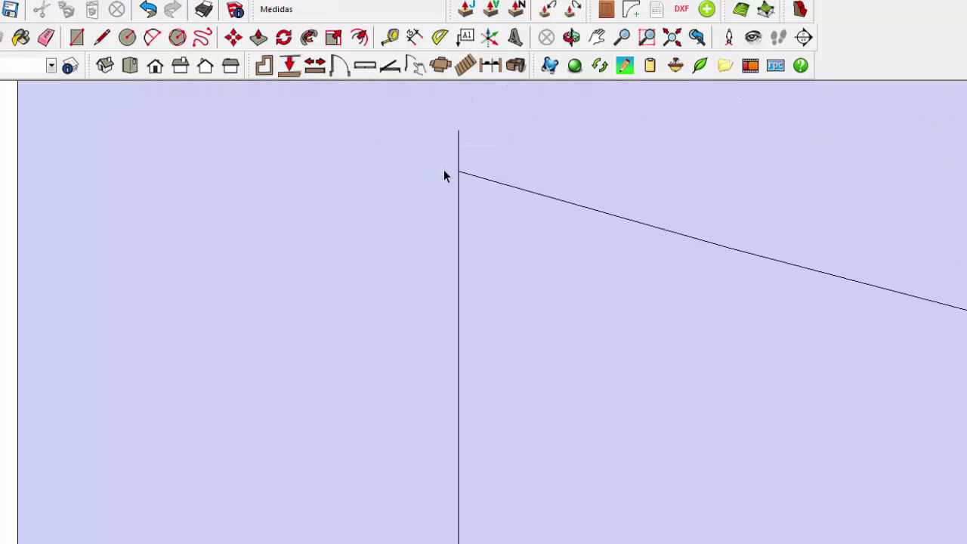
{"action": "scroll", "coordinate": [443, 175], "scroll_direction": "down", "scroll_amount": 3}
{"action": "scroll", "coordinate": [327, 185], "scroll_direction": "down", "scroll_amount": 3}
{"action": "scroll", "coordinate": [110, 278], "scroll_direction": "up", "scroll_amount": 3}
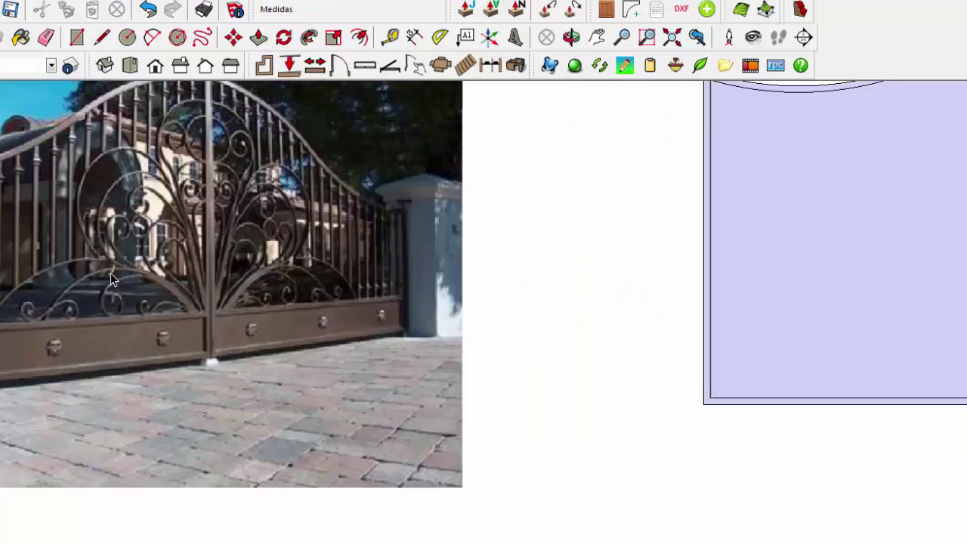
{"action": "scroll", "coordinate": [151, 219], "scroll_direction": "down", "scroll_amount": 1}
{"action": "scroll", "coordinate": [158, 321], "scroll_direction": "up", "scroll_amount": 2}
{"action": "scroll", "coordinate": [227, 325], "scroll_direction": "down", "scroll_amount": 2}
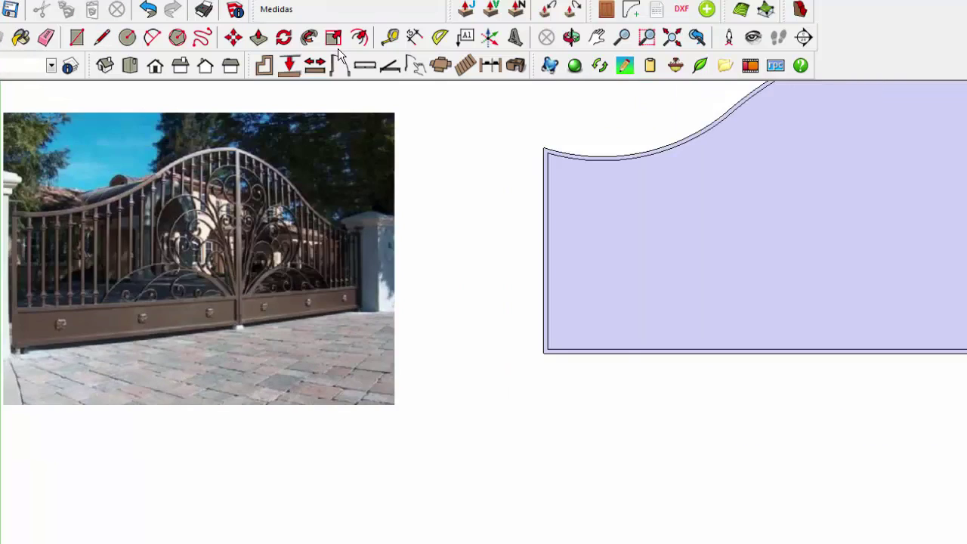
- Place a guide 0.25 above the leaf's bottom edge and draw a line across it
{"action": "key", "text": "t"}
{"action": "scroll", "coordinate": [621, 346], "scroll_direction": "up", "scroll_amount": 1}
{"action": "left_click", "coordinate": [621, 347]}
{"action": "scroll", "coordinate": [623, 305], "scroll_direction": "down", "scroll_amount": 1}
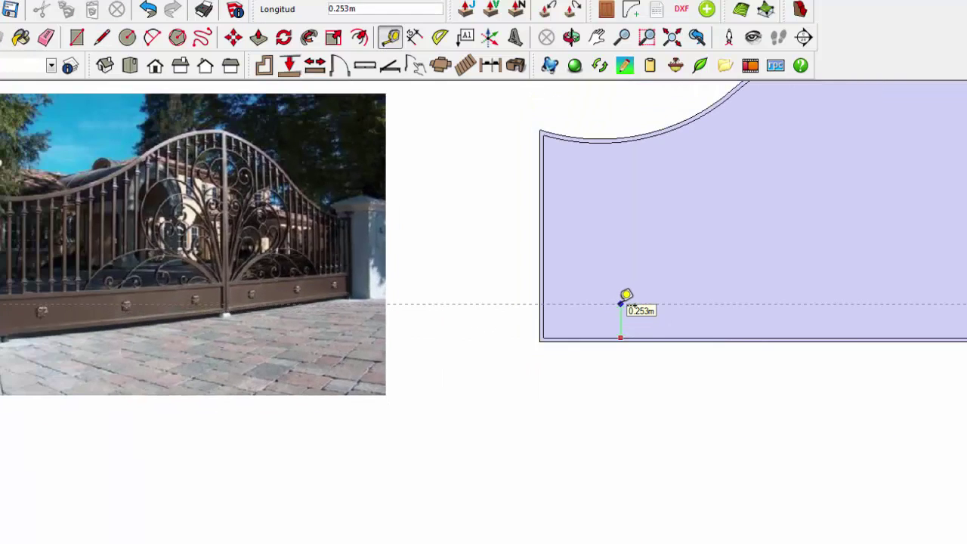
{"action": "key", "text": "Return"}
{"action": "key", "text": "l"}
{"action": "left_click", "coordinate": [508, 301]}
{"action": "scroll", "coordinate": [604, 295], "scroll_direction": "down", "scroll_amount": 2}
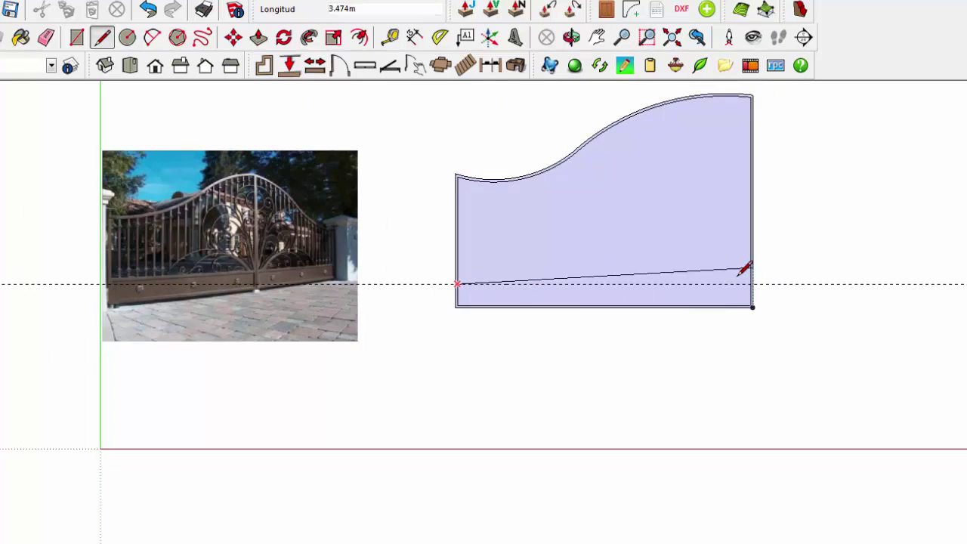
{"action": "left_click", "coordinate": [751, 282]}
{"action": "scroll", "coordinate": [731, 274], "scroll_direction": "up", "scroll_amount": 2}
- Add a second guide 0.05 from that line and draw the band's second line along it
{"action": "key", "text": "t"}
{"action": "scroll", "coordinate": [389, 255], "scroll_direction": "up", "scroll_amount": 3}
{"action": "left_click", "coordinate": [340, 325]}
{"action": "type", "text": "0.05"}
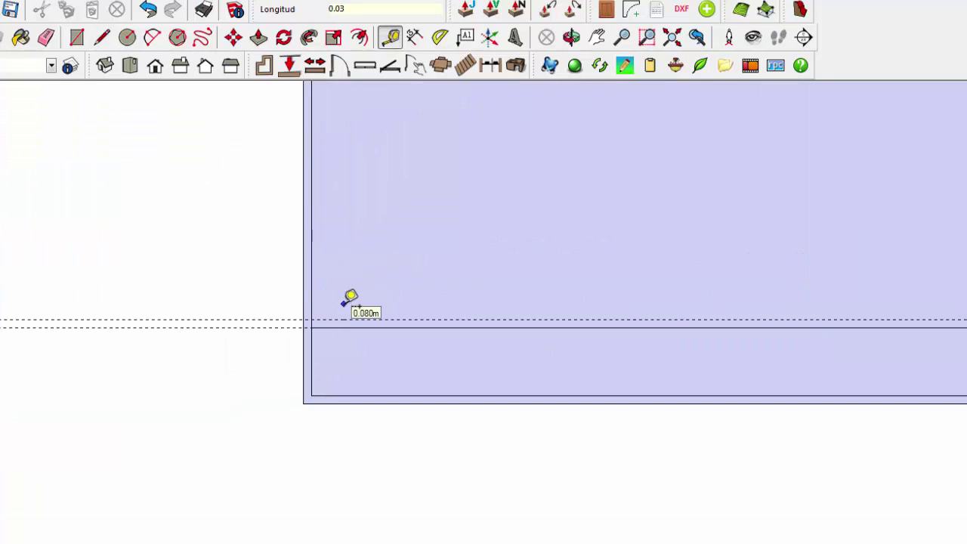
{"action": "key", "text": "Return"}
{"action": "key", "text": "l"}
{"action": "left_click", "coordinate": [311, 310]}
{"action": "scroll", "coordinate": [311, 310], "scroll_direction": "down", "scroll_amount": 2}
{"action": "scroll", "coordinate": [529, 287], "scroll_direction": "up", "scroll_amount": 2}
{"action": "key", "text": "Escape"}
{"action": "key", "text": "space"}
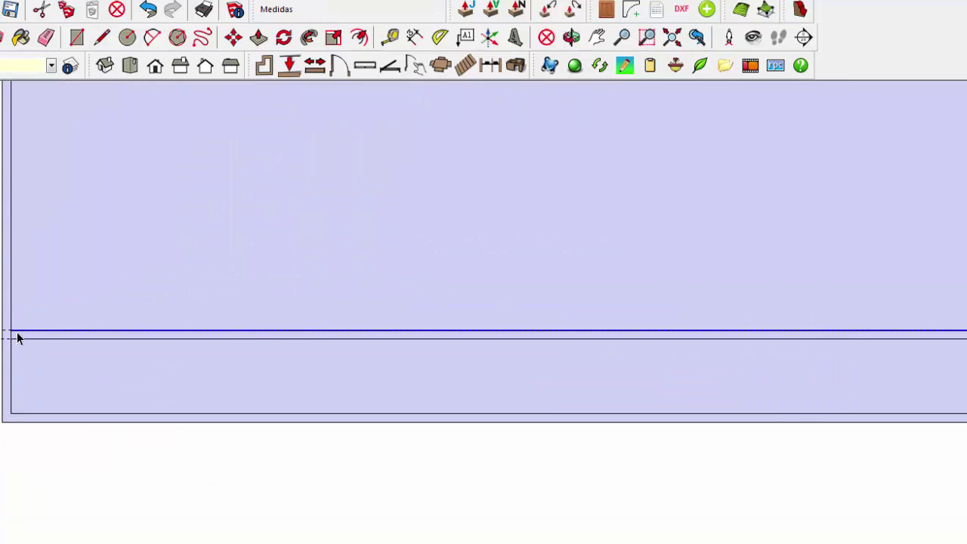
{"action": "scroll", "coordinate": [13, 340], "scroll_direction": "down", "scroll_amount": 2}
{"action": "scroll", "coordinate": [717, 378], "scroll_direction": "up", "scroll_amount": 2}
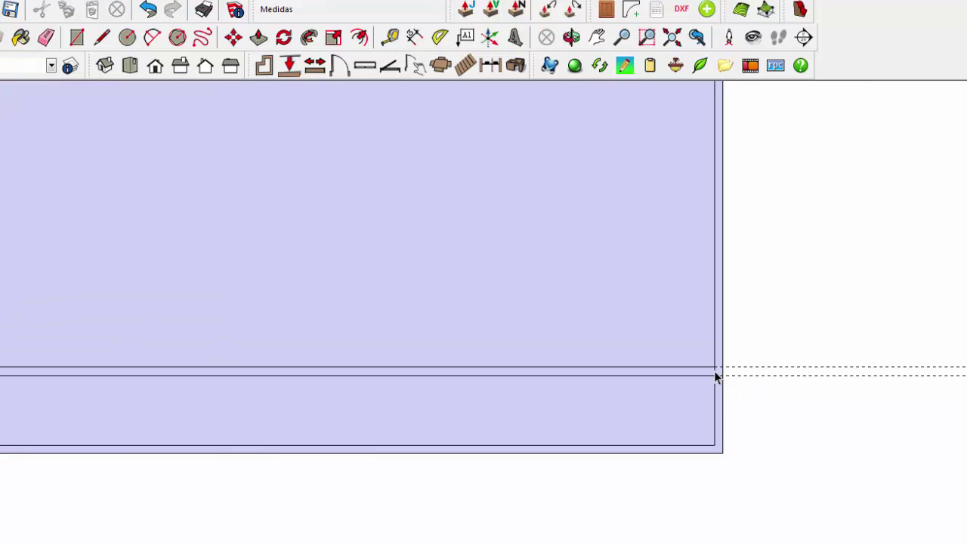
{"action": "scroll", "coordinate": [786, 287], "scroll_direction": "down", "scroll_amount": 3}
{"action": "scroll", "coordinate": [183, 295], "scroll_direction": "up", "scroll_amount": 3}
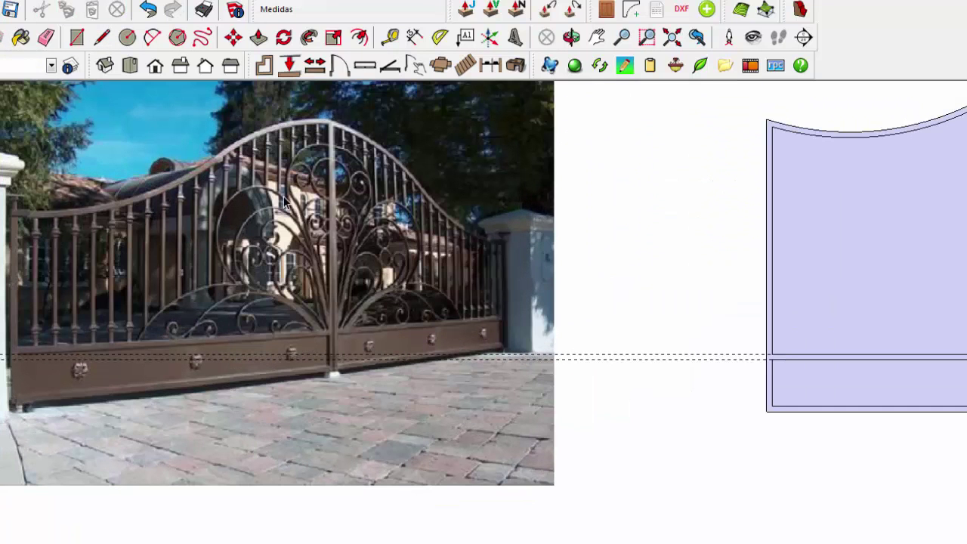
- Move the gate reference photo over the leaf shape
{"action": "scroll", "coordinate": [97, 255], "scroll_direction": "down", "scroll_amount": 2}
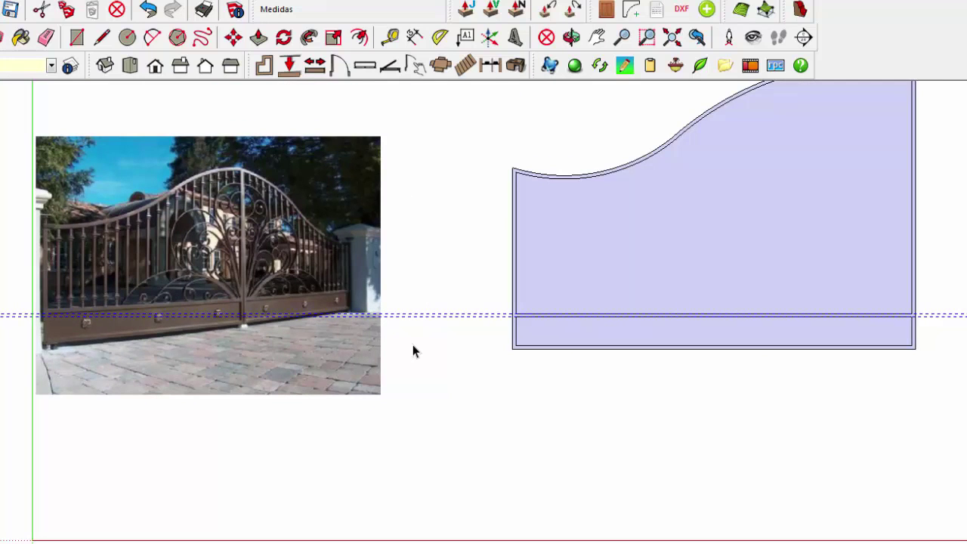
{"action": "scroll", "coordinate": [518, 320], "scroll_direction": "up", "scroll_amount": 3}
{"action": "right_click", "coordinate": [518, 319]}
{"action": "left_click", "coordinate": [449, 383]}
{"action": "scroll", "coordinate": [449, 382], "scroll_direction": "down", "scroll_amount": 2}
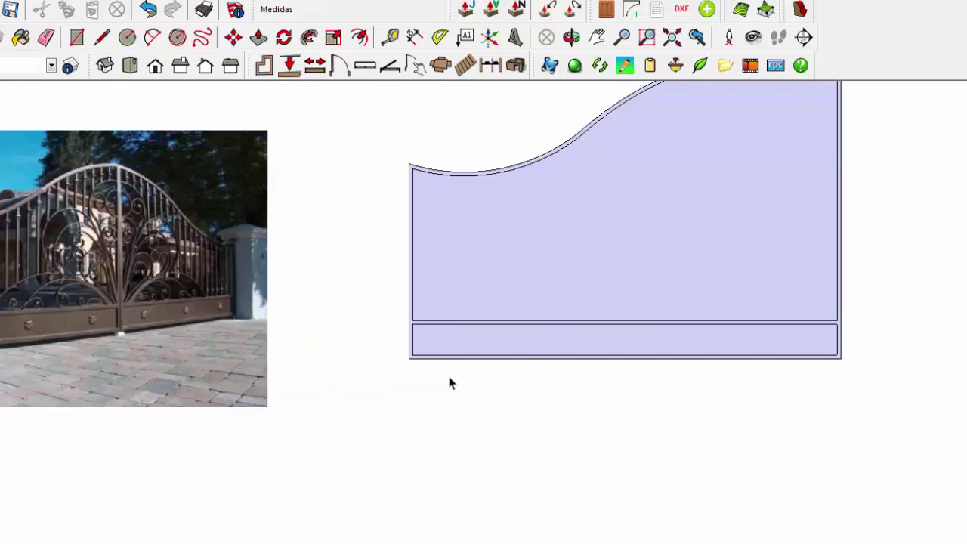
{"action": "scroll", "coordinate": [160, 296], "scroll_direction": "down", "scroll_amount": 1}
{"action": "scroll", "coordinate": [148, 313], "scroll_direction": "up", "scroll_amount": 2}
{"action": "scroll", "coordinate": [143, 305], "scroll_direction": "up", "scroll_amount": 1}
{"action": "scroll", "coordinate": [143, 305], "scroll_direction": "up", "scroll_amount": 1}
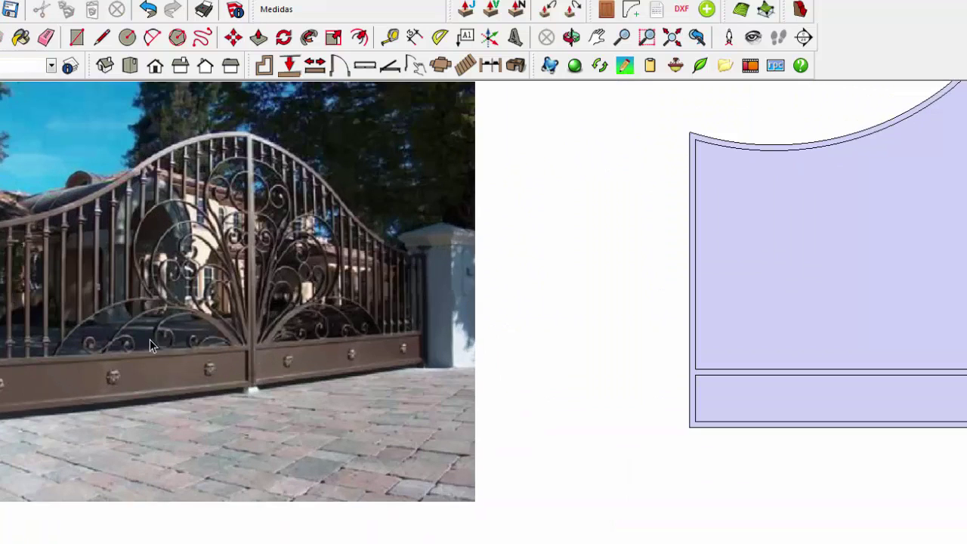
{"action": "key", "text": "m"}
{"action": "left_click", "coordinate": [453, 255]}
{"action": "scroll", "coordinate": [192, 255], "scroll_direction": "up", "scroll_amount": 1}
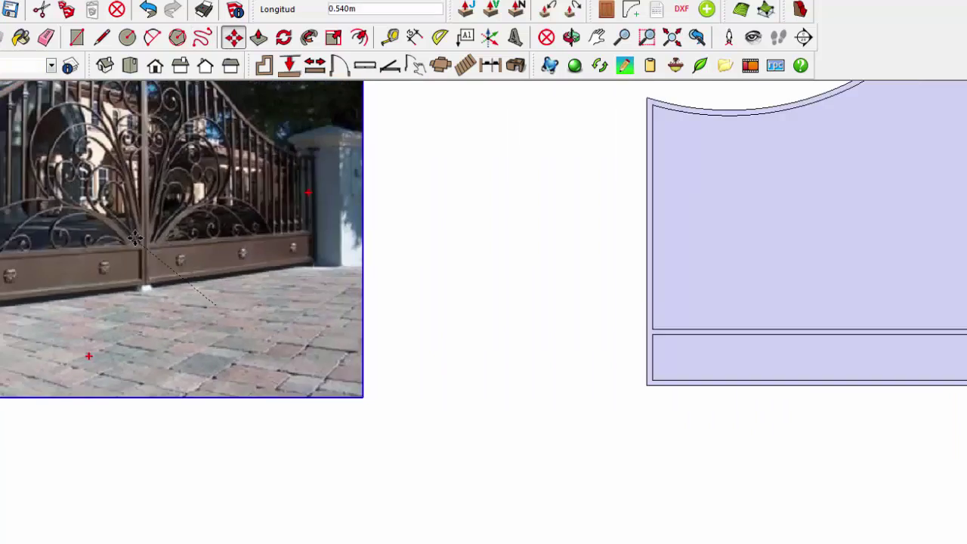
{"action": "scroll", "coordinate": [724, 291], "scroll_direction": "down", "scroll_amount": 2}
{"action": "left_click", "coordinate": [724, 291]}
{"action": "scroll", "coordinate": [241, 313], "scroll_direction": "down", "scroll_amount": 3}
- Scale the gate photo up about 1.5 times by its corner
{"action": "right_click", "coordinate": [592, 227]}
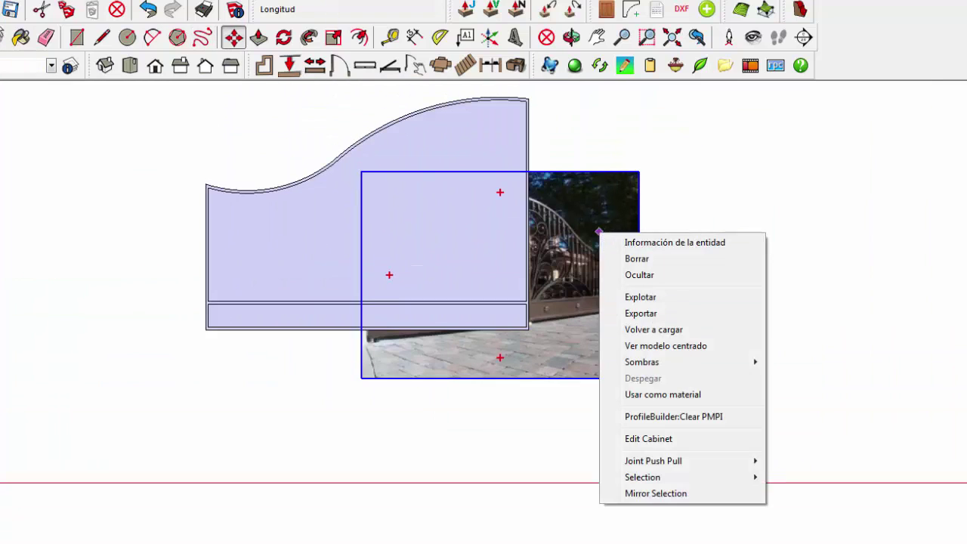
{"action": "key", "text": "space"}
{"action": "left_click", "coordinate": [332, 38]}
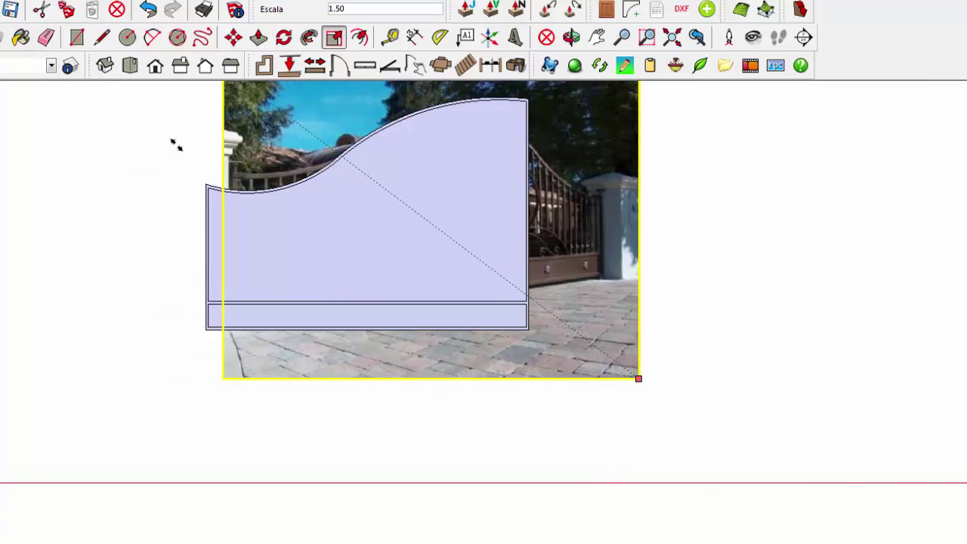
{"action": "left_click_drag", "start_coordinate": [361, 172], "coordinate": [242, 83]}
- Realign the enlarged photo, then move it to sit right of the leaf
{"action": "key", "text": "m"}
{"action": "left_click", "coordinate": [332, 148]}
{"action": "scroll", "coordinate": [341, 282], "scroll_direction": "up", "scroll_amount": 2}
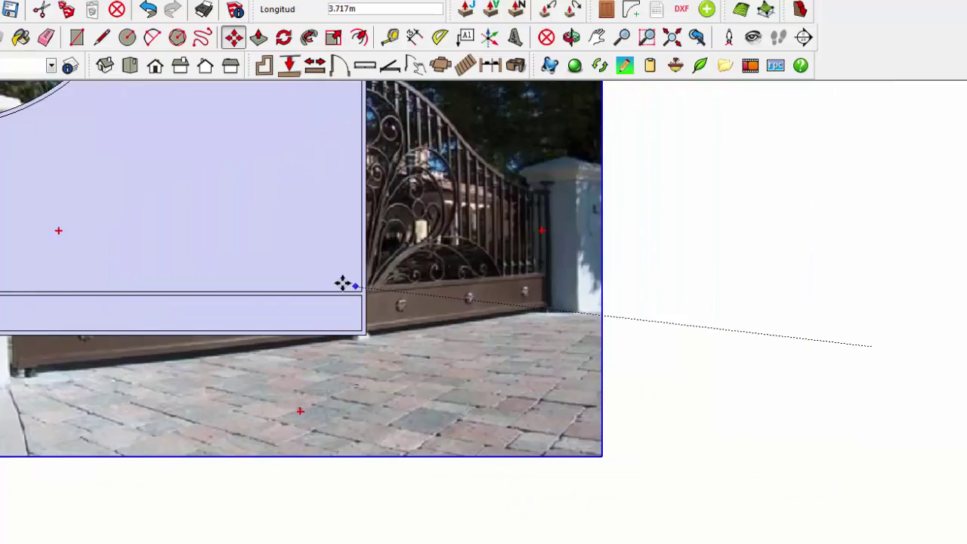
{"action": "scroll", "coordinate": [341, 283], "scroll_direction": "down", "scroll_amount": 2}
{"action": "left_click", "coordinate": [61, 127]}
{"action": "key", "text": "space"}
{"action": "scroll", "coordinate": [51, 106], "scroll_direction": "down", "scroll_amount": 2}
{"action": "left_click", "coordinate": [340, 227]}
{"action": "left_click", "coordinate": [535, 244]}
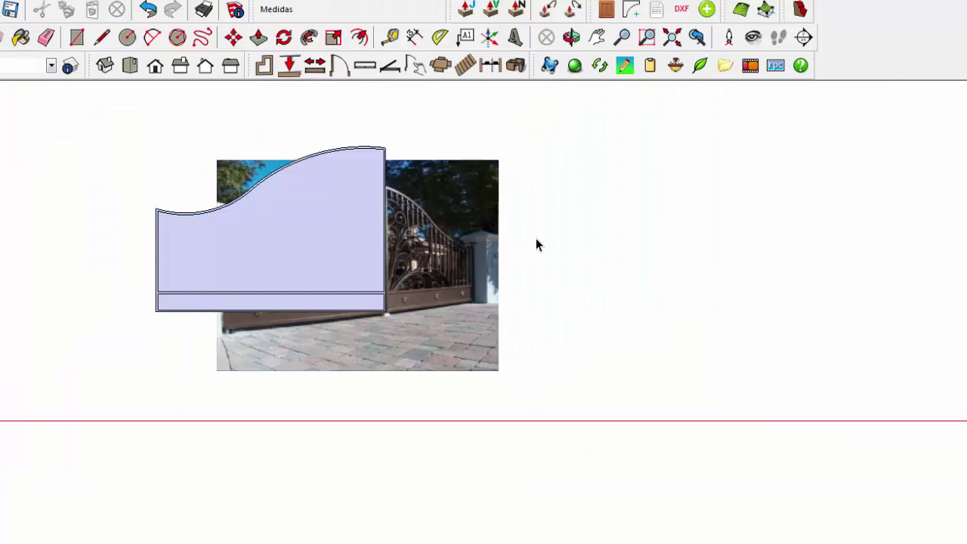
{"action": "left_click", "coordinate": [457, 280]}
{"action": "key", "text": "m"}
{"action": "left_click_drag", "start_coordinate": [224, 166], "coordinate": [466, 166]}
{"action": "scroll", "coordinate": [697, 288], "scroll_direction": "up", "scroll_amount": 2}
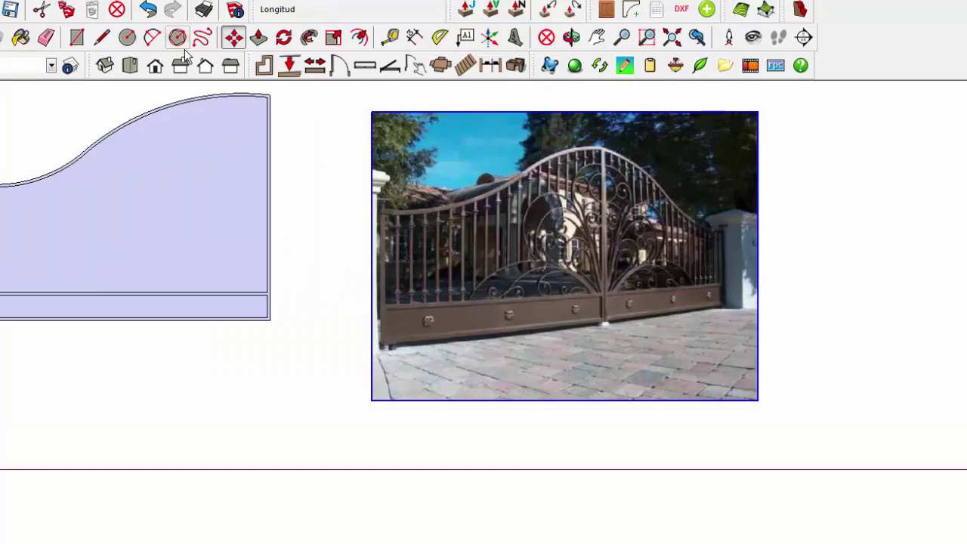
{"action": "left_click", "coordinate": [390, 37]}
{"action": "scroll", "coordinate": [317, 230], "scroll_direction": "up", "scroll_amount": 2}
{"action": "left_click", "coordinate": [218, 352]}
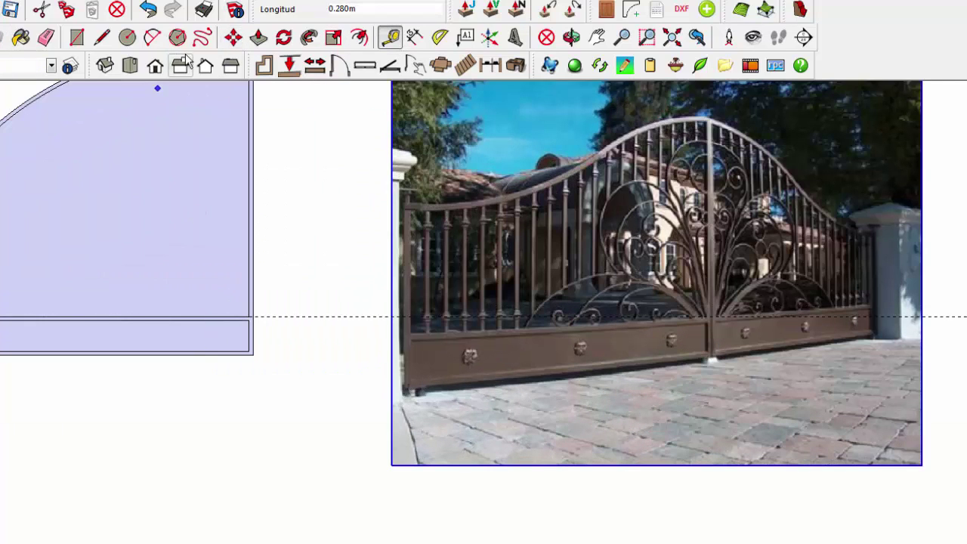
{"action": "left_click", "coordinate": [250, 227]}
{"action": "scroll", "coordinate": [151, 234], "scroll_direction": "down", "scroll_amount": 3}
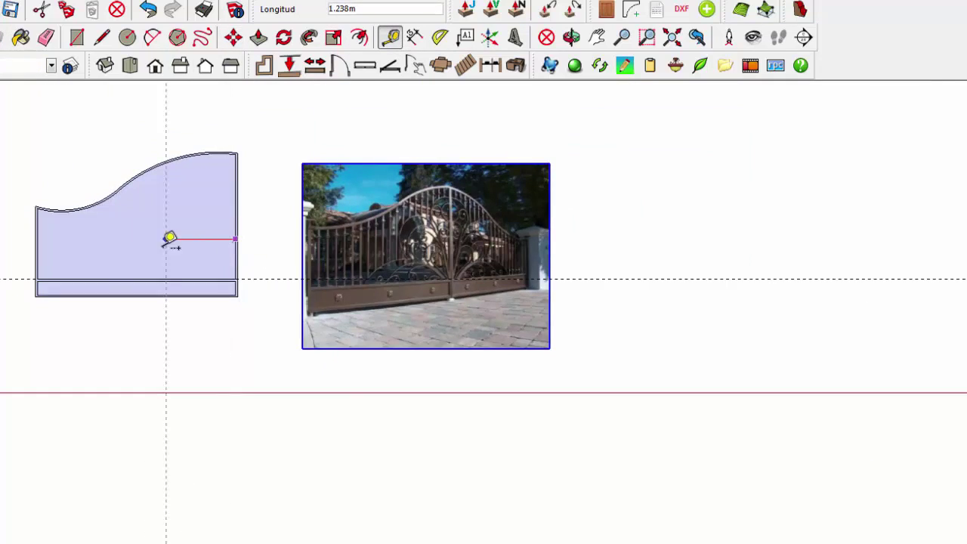
{"action": "scroll", "coordinate": [166, 239], "scroll_direction": "up", "scroll_amount": 1}
{"action": "left_click", "coordinate": [113, 276]}
{"action": "left_click", "coordinate": [232, 37]}
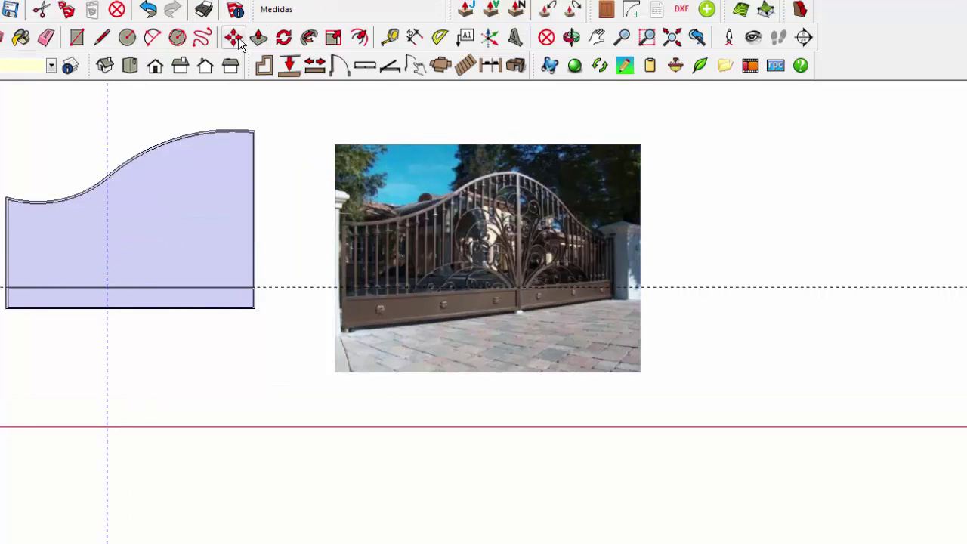
{"action": "scroll", "coordinate": [249, 280], "scroll_direction": "up", "scroll_amount": 1}
{"action": "scroll", "coordinate": [634, 299], "scroll_direction": "up", "scroll_amount": 3}
{"action": "scroll", "coordinate": [476, 283], "scroll_direction": "down", "scroll_amount": 3}
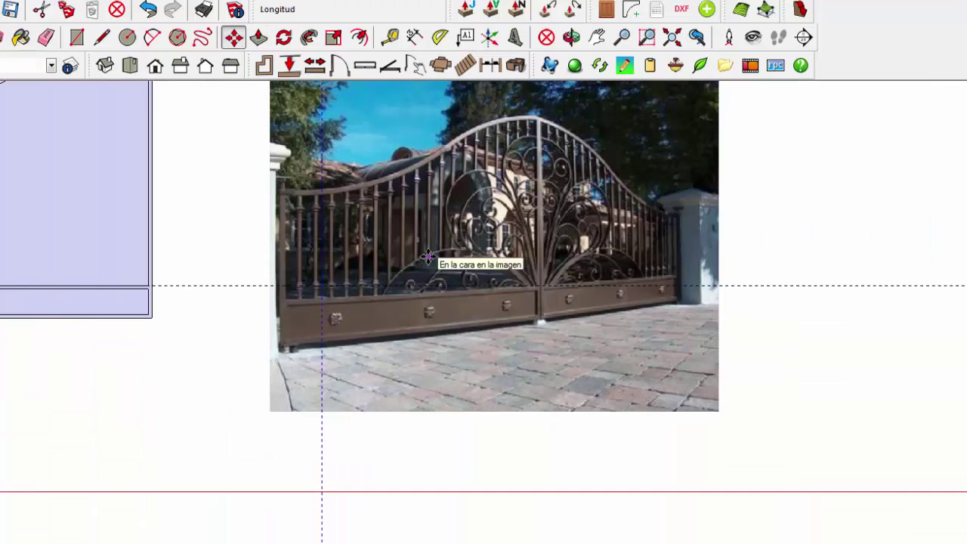
{"action": "left_click", "coordinate": [152, 38]}
{"action": "scroll", "coordinate": [348, 290], "scroll_direction": "up", "scroll_amount": 3}
{"action": "left_click", "coordinate": [297, 281]}
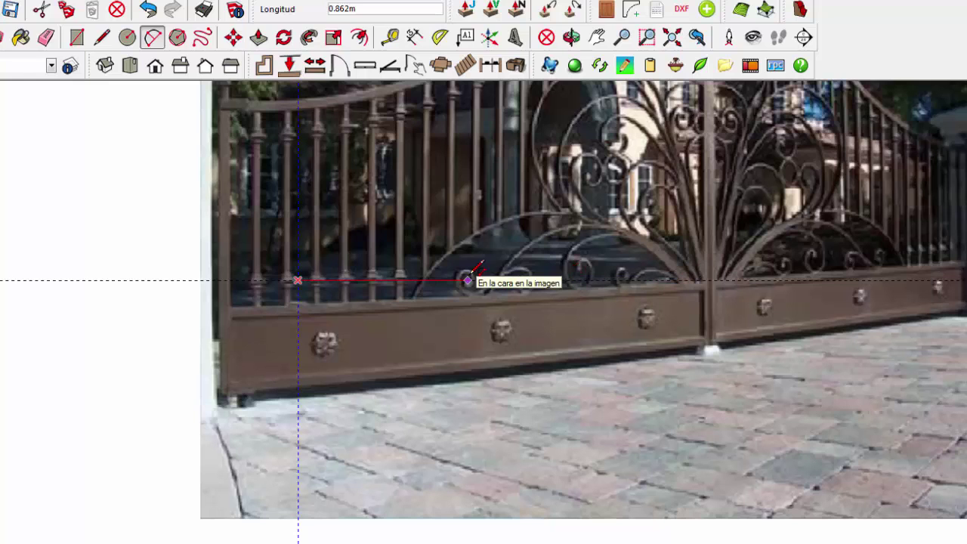
{"action": "key", "text": "Escape"}
{"action": "scroll", "coordinate": [484, 226], "scroll_direction": "down", "scroll_amount": 2}
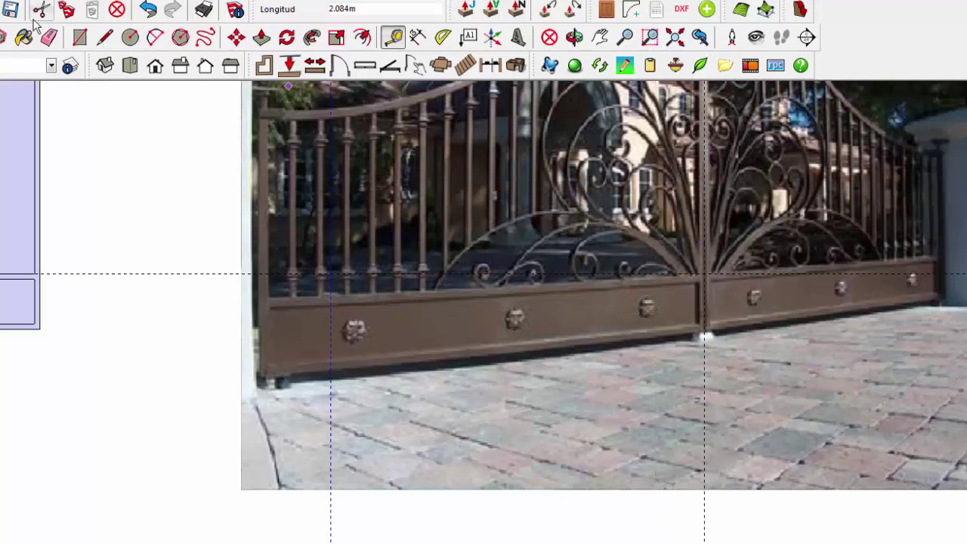
{"action": "key", "text": "space"}
{"action": "scroll", "coordinate": [488, 178], "scroll_direction": "down", "scroll_amount": 2}
{"action": "scroll", "coordinate": [596, 242], "scroll_direction": "up", "scroll_amount": 3}
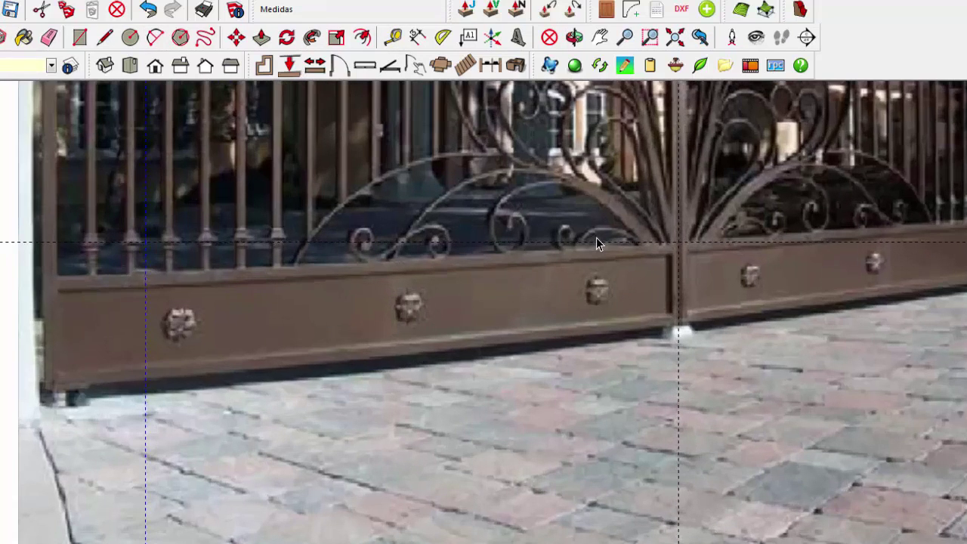
{"action": "scroll", "coordinate": [672, 248], "scroll_direction": "up", "scroll_amount": 1}
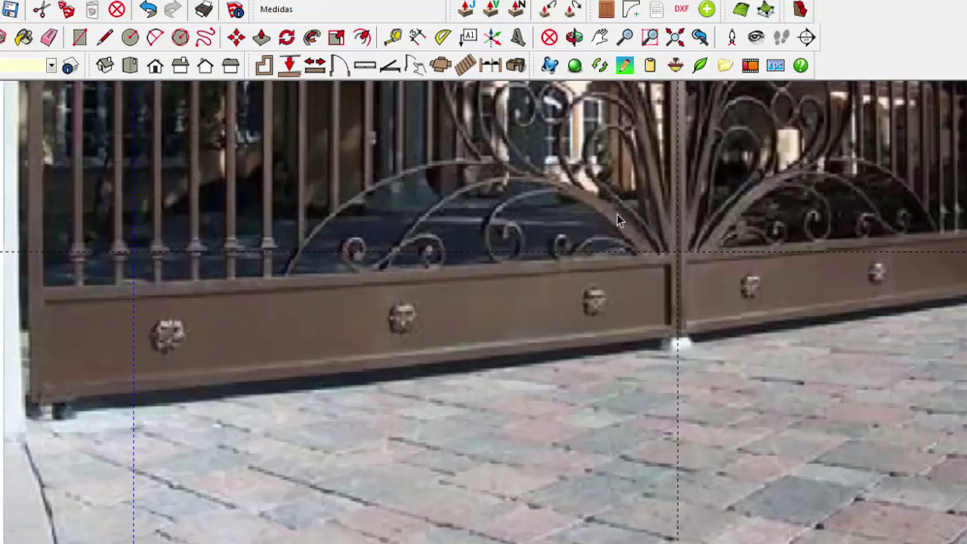
{"action": "scroll", "coordinate": [618, 259], "scroll_direction": "down", "scroll_amount": 3}
{"action": "scroll", "coordinate": [637, 278], "scroll_direction": "up", "scroll_amount": 3}
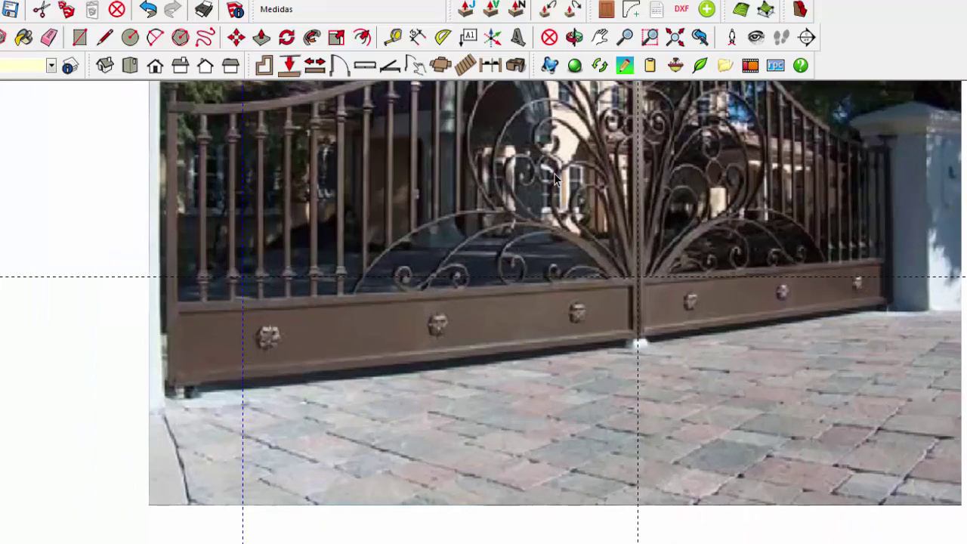
{"action": "key", "text": "a"}
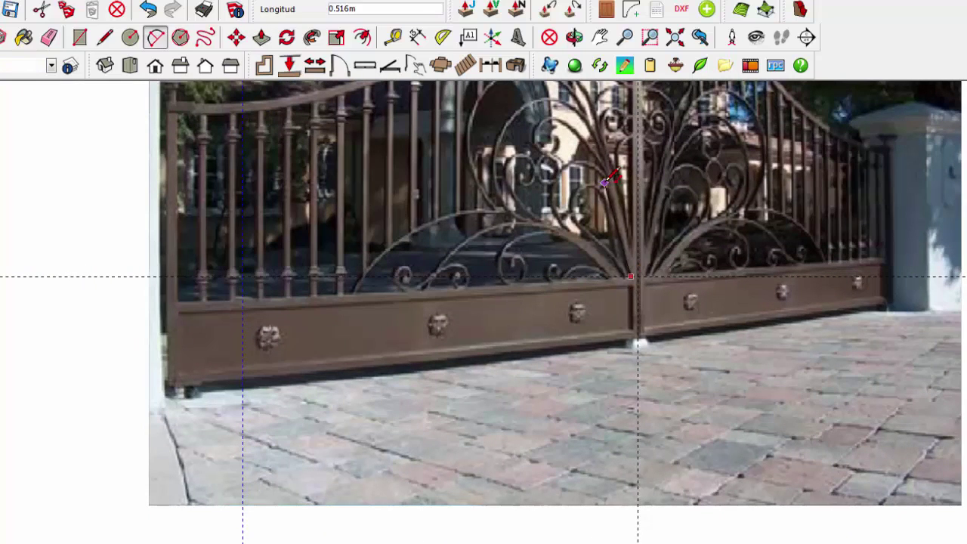
- Trace the tall teardrop scroll from the centre rail with chained 2-Point Arcs
{"action": "left_click", "coordinate": [607, 181]}
{"action": "scroll", "coordinate": [609, 191], "scroll_direction": "up", "scroll_amount": 2}
{"action": "left_click", "coordinate": [643, 316]}
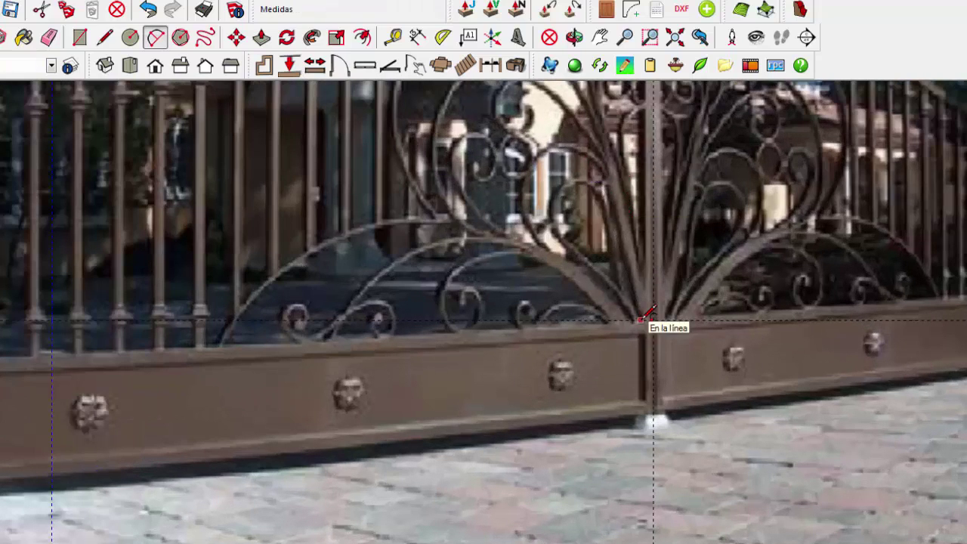
{"action": "left_click", "coordinate": [641, 318]}
{"action": "left_click", "coordinate": [599, 170]}
{"action": "left_click", "coordinate": [586, 155]}
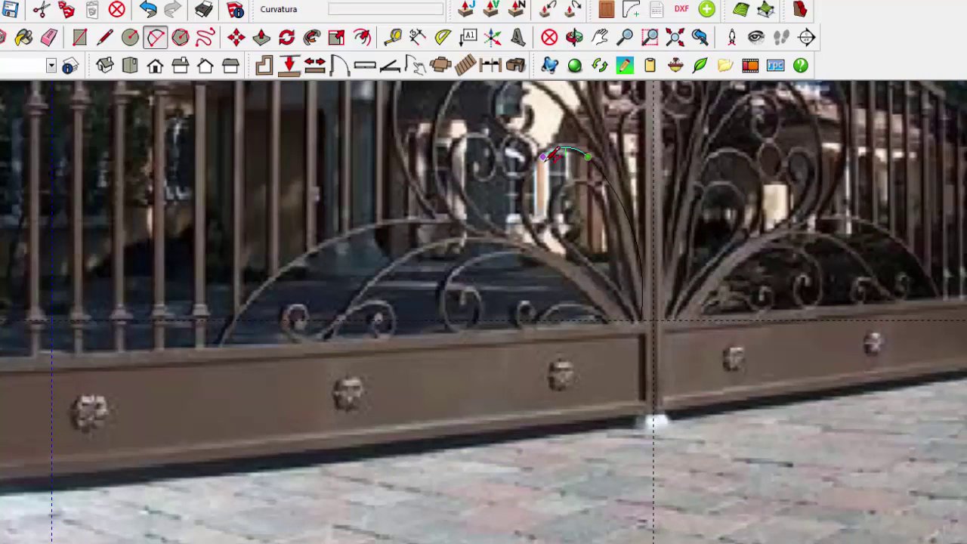
{"action": "left_click", "coordinate": [522, 203]}
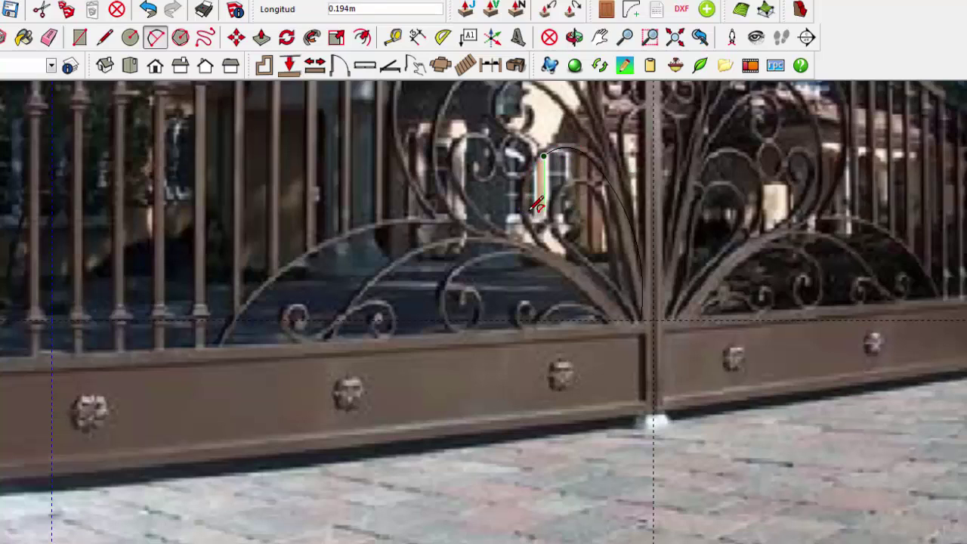
{"action": "scroll", "coordinate": [522, 203], "scroll_direction": "up", "scroll_amount": 1}
{"action": "left_click", "coordinate": [529, 177]}
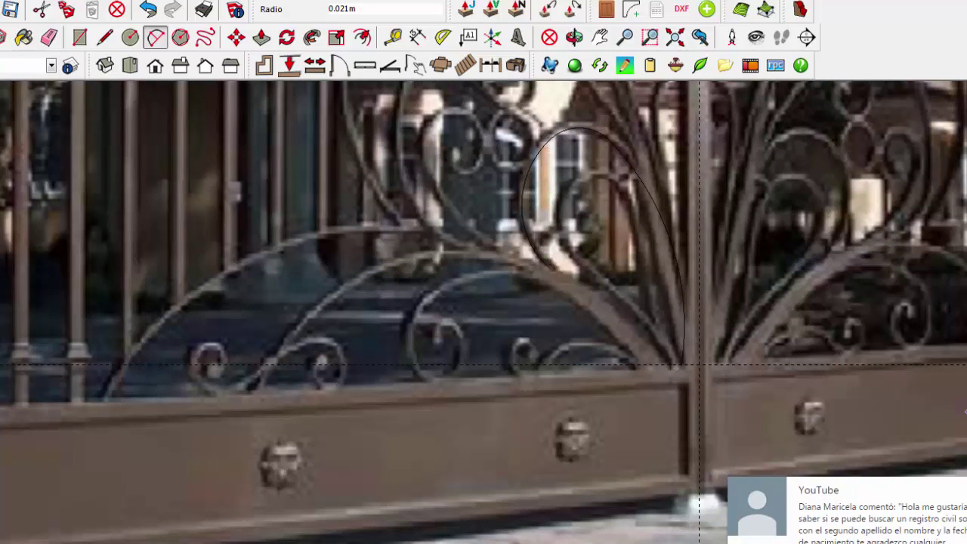
{"action": "left_click", "coordinate": [669, 364]}
{"action": "left_click", "coordinate": [549, 267]}
{"action": "left_click", "coordinate": [606, 292]}
- Trace the large arch with arcs out to its left vertex, cancelling the extra arc
{"action": "left_click", "coordinate": [549, 267]}
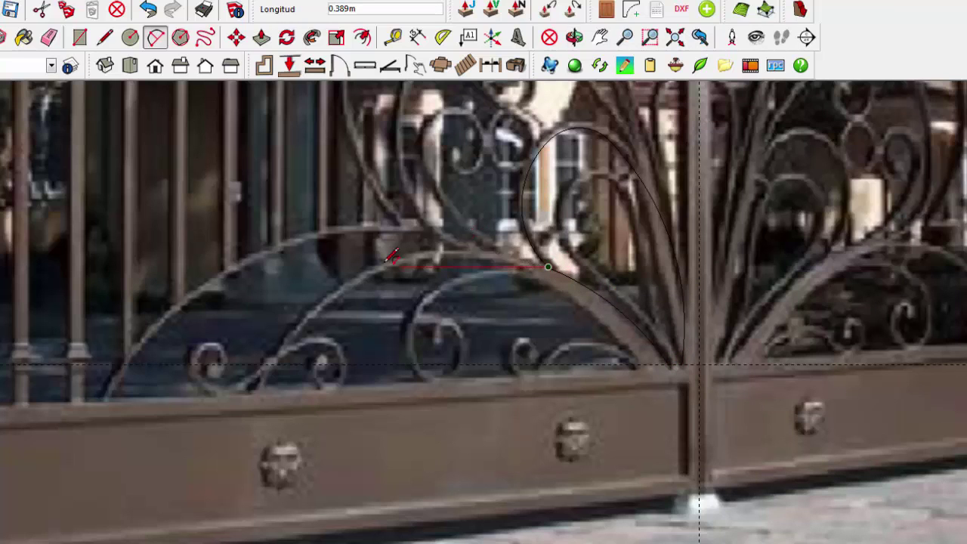
{"action": "left_click", "coordinate": [370, 267]}
{"action": "left_click", "coordinate": [460, 250]}
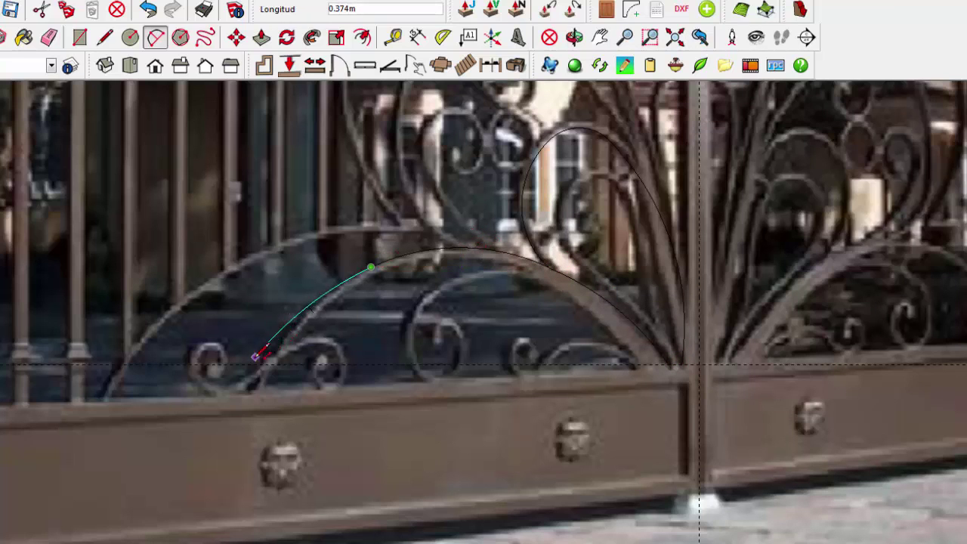
{"action": "left_click", "coordinate": [257, 355]}
{"action": "left_click", "coordinate": [309, 307]}
{"action": "scroll", "coordinate": [310, 306], "scroll_direction": "down", "scroll_amount": 2}
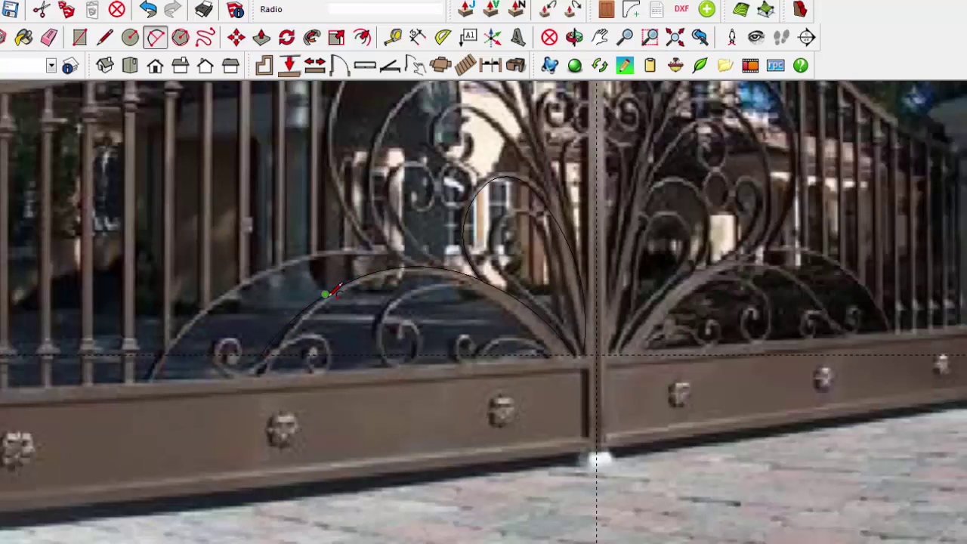
{"action": "left_click", "coordinate": [549, 353]}
{"action": "scroll", "coordinate": [445, 262], "scroll_direction": "up", "scroll_amount": 1}
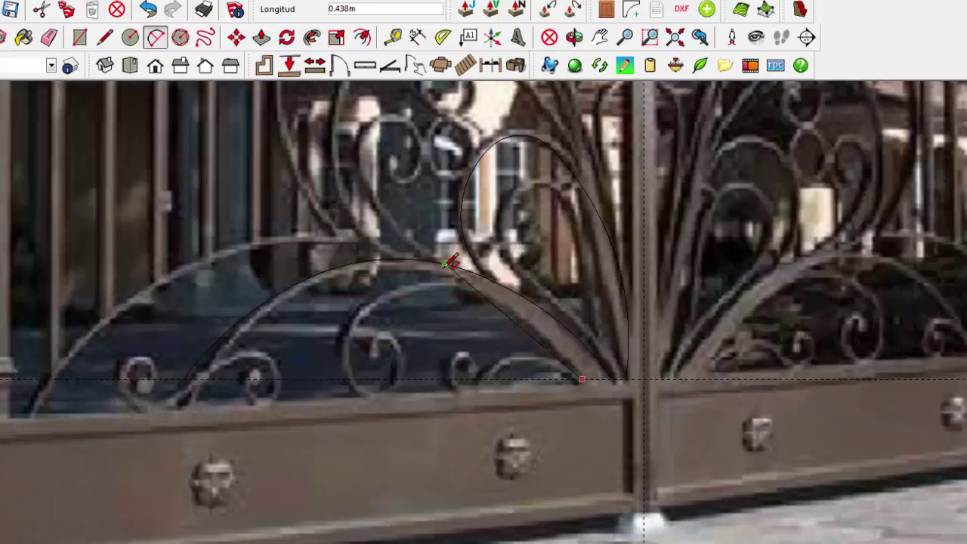
{"action": "scroll", "coordinate": [483, 279], "scroll_direction": "up", "scroll_amount": 1}
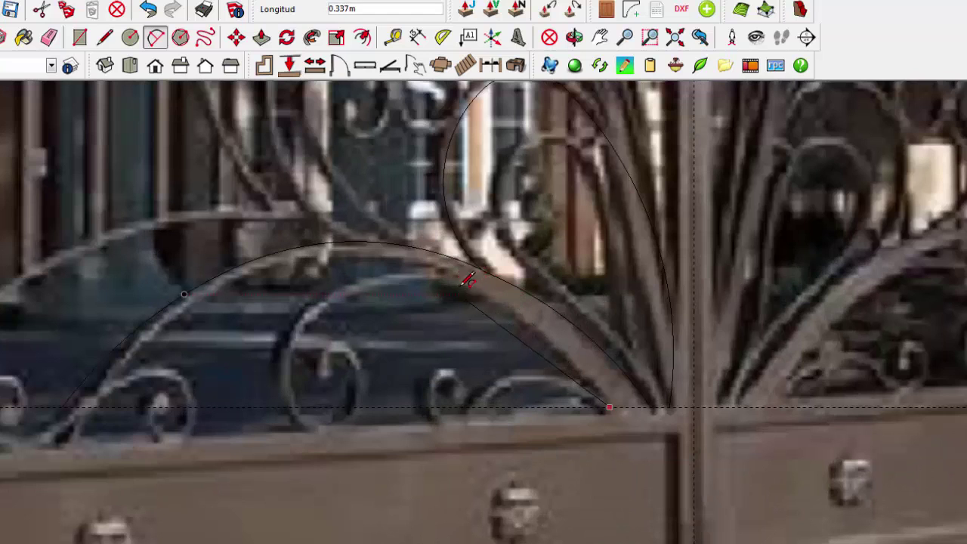
{"action": "left_click", "coordinate": [439, 270]}
{"action": "scroll", "coordinate": [446, 270], "scroll_direction": "up", "scroll_amount": 1}
{"action": "left_click", "coordinate": [443, 268]}
{"action": "left_click", "coordinate": [124, 300]}
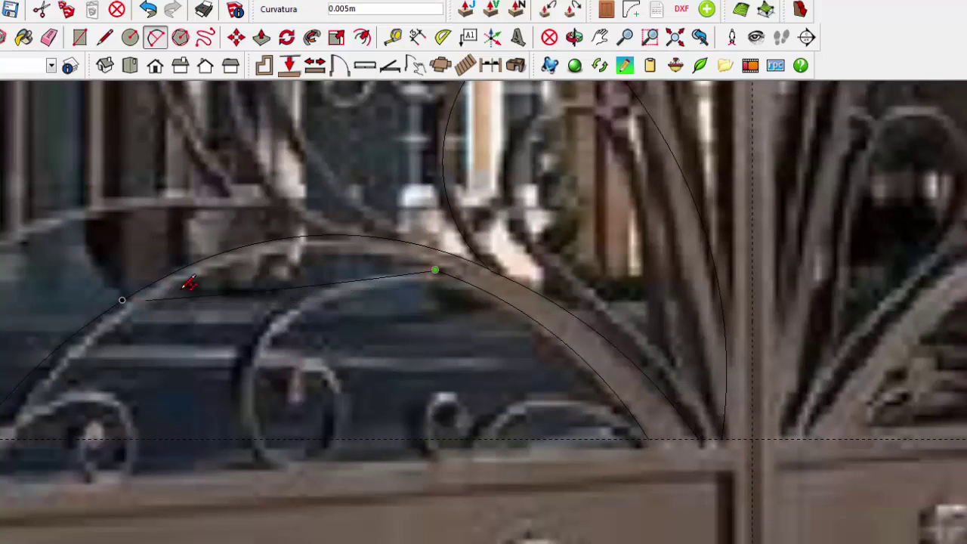
{"action": "left_click", "coordinate": [188, 283]}
{"action": "left_click", "coordinate": [123, 300]}
{"action": "key", "text": "Escape"}
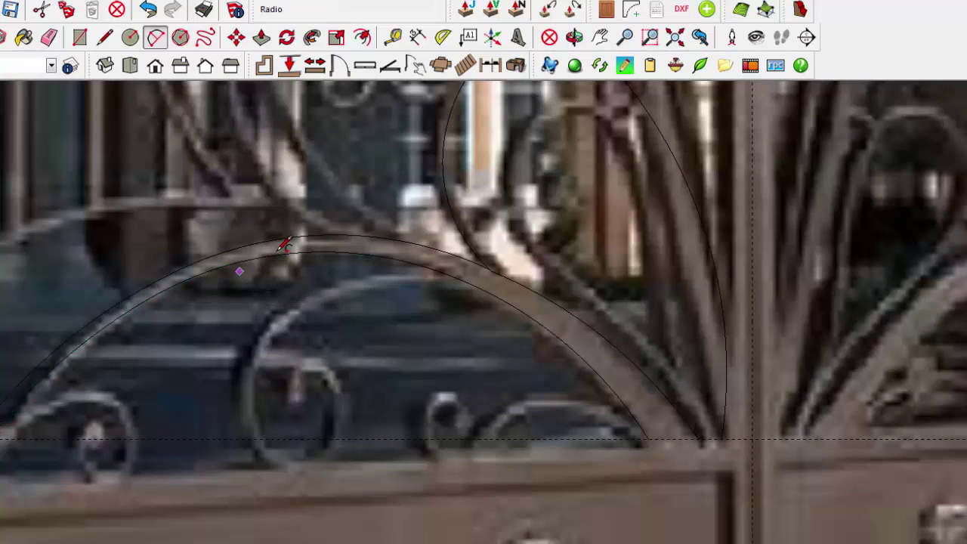
{"action": "scroll", "coordinate": [284, 244], "scroll_direction": "down", "scroll_amount": 2}
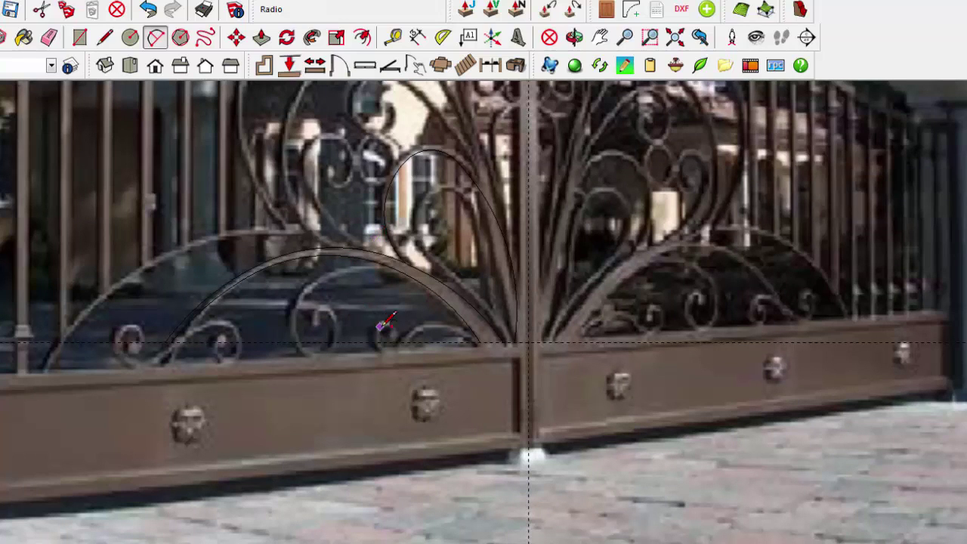
- Extend arcs from the arch's left end to the small ring and start the curl
{"action": "scroll", "coordinate": [185, 329], "scroll_direction": "up", "scroll_amount": 2}
{"action": "left_click", "coordinate": [102, 345]}
{"action": "left_click", "coordinate": [185, 313]}
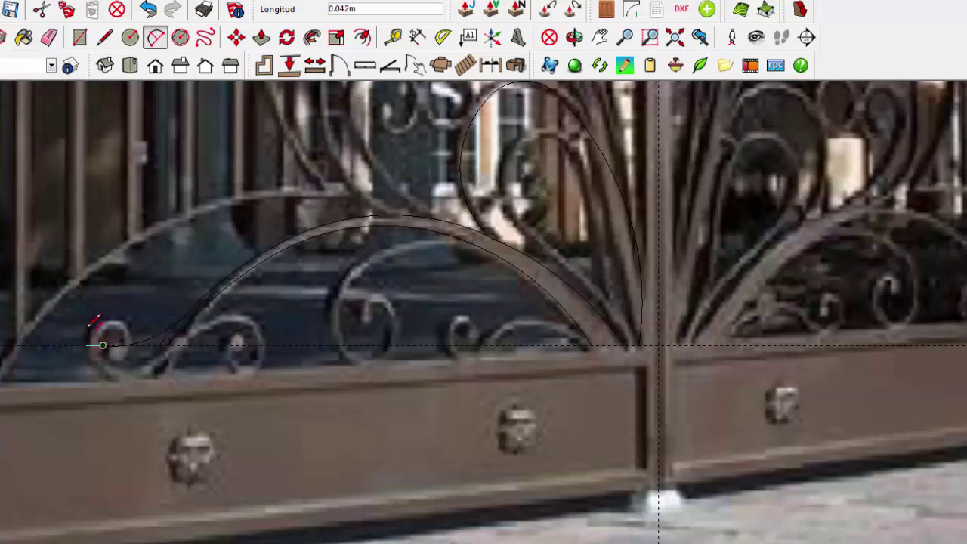
{"action": "left_click", "coordinate": [83, 321]}
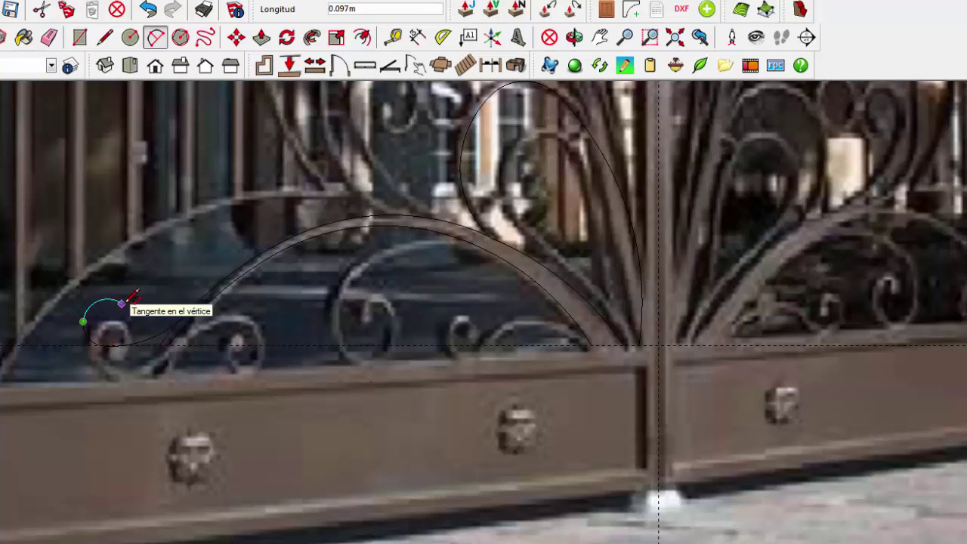
{"action": "left_click", "coordinate": [123, 300]}
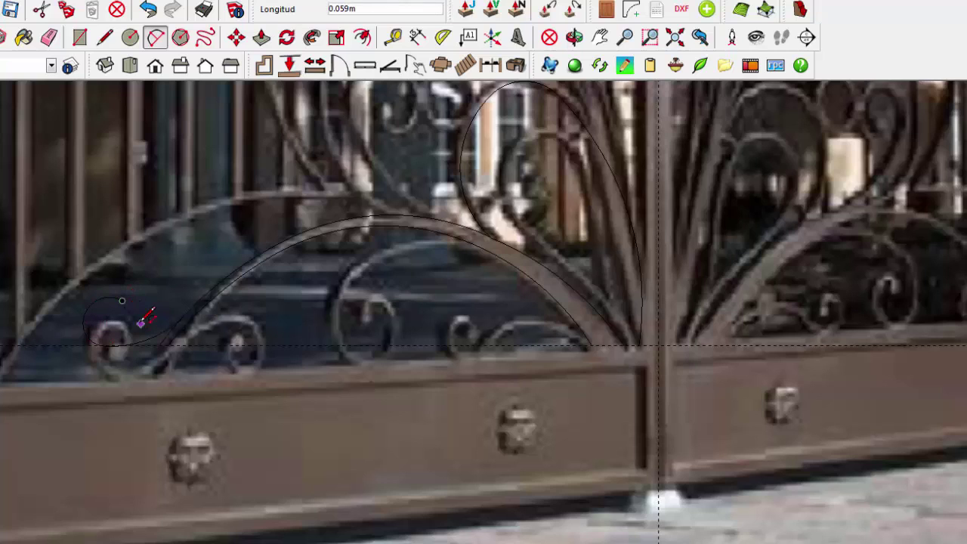
{"action": "scroll", "coordinate": [142, 323], "scroll_direction": "up", "scroll_amount": 2}
{"action": "left_click", "coordinate": [112, 275]}
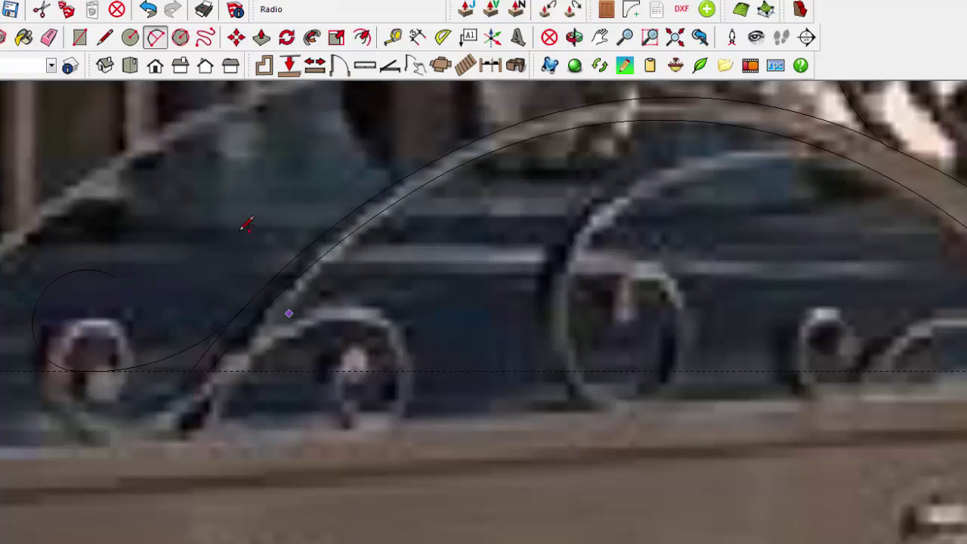
{"action": "left_click", "coordinate": [114, 276]}
{"action": "left_click", "coordinate": [114, 325]}
- Chain tighter tangent arcs into the inner spiral, then bend a free curve along the arch
{"action": "left_click", "coordinate": [115, 327]}
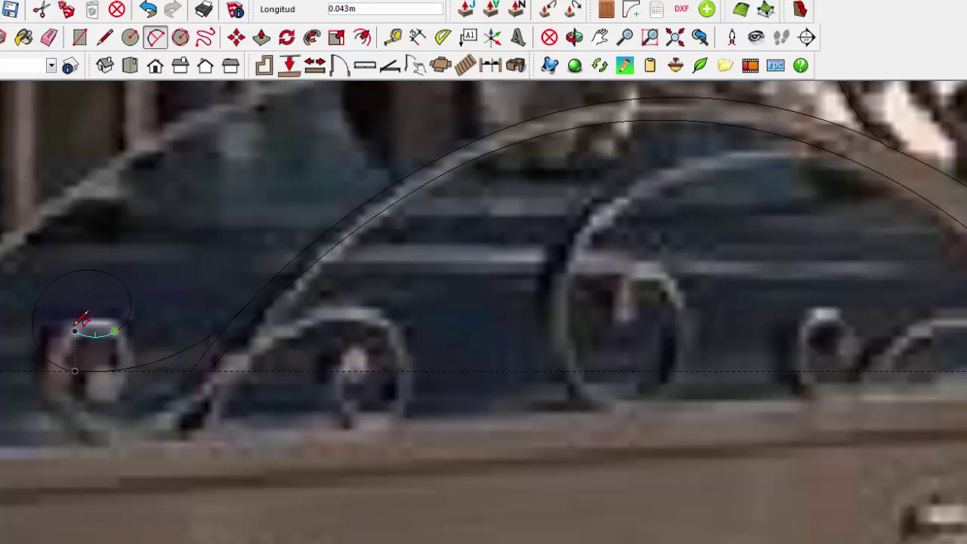
{"action": "scroll", "coordinate": [91, 337], "scroll_direction": "up", "scroll_amount": 3}
{"action": "left_click", "coordinate": [67, 317]}
{"action": "left_click", "coordinate": [62, 325]}
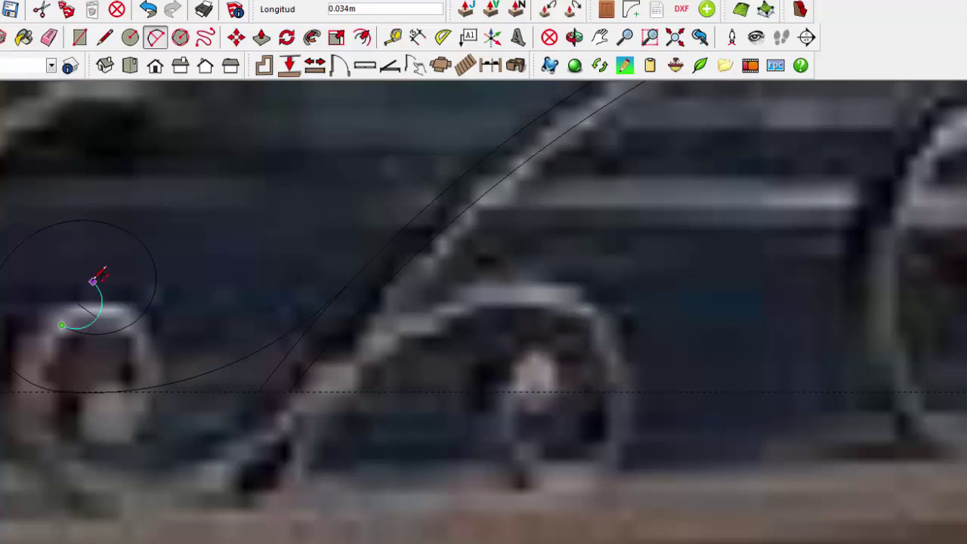
{"action": "left_click", "coordinate": [99, 284]}
{"action": "left_click", "coordinate": [65, 317]}
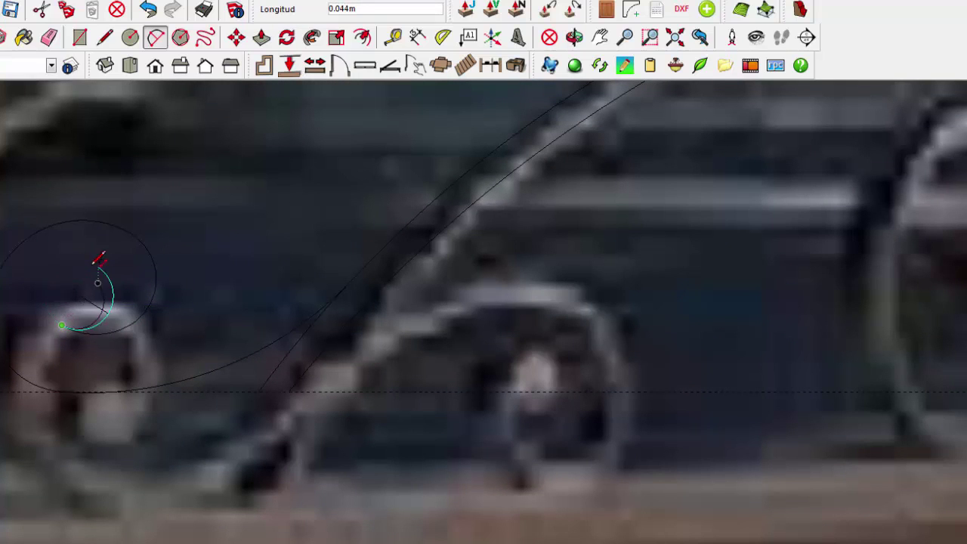
{"action": "scroll", "coordinate": [95, 264], "scroll_direction": "up", "scroll_amount": 3}
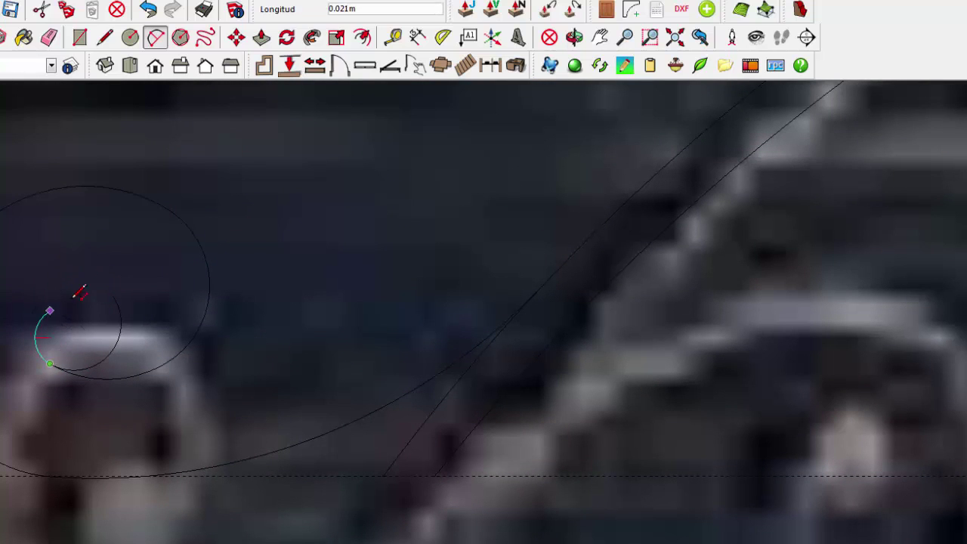
{"action": "left_click", "coordinate": [80, 293]}
{"action": "scroll", "coordinate": [91, 302], "scroll_direction": "up", "scroll_amount": 1}
{"action": "scroll", "coordinate": [90, 306], "scroll_direction": "up", "scroll_amount": 2}
{"action": "scroll", "coordinate": [98, 311], "scroll_direction": "up", "scroll_amount": 2}
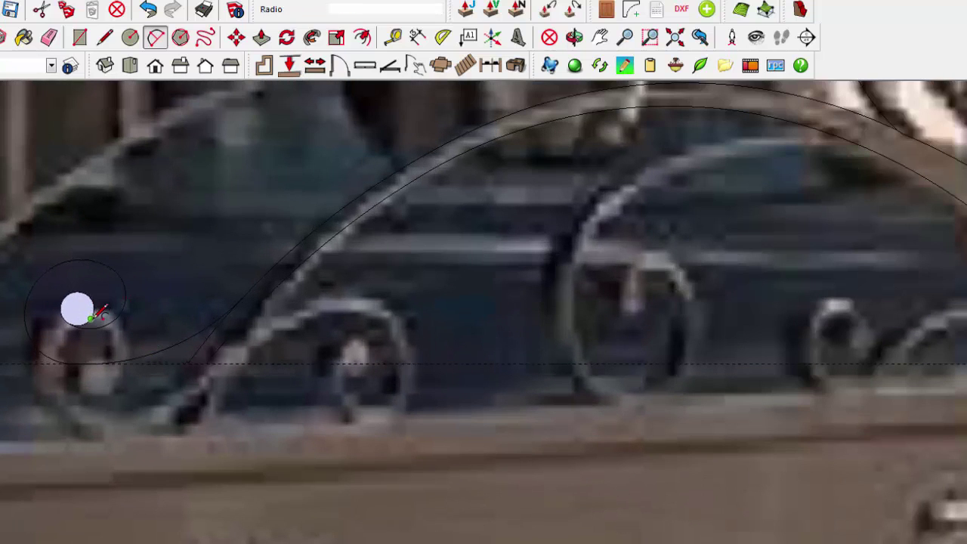
{"action": "scroll", "coordinate": [78, 308], "scroll_direction": "down", "scroll_amount": 2}
{"action": "scroll", "coordinate": [75, 287], "scroll_direction": "down", "scroll_amount": 2}
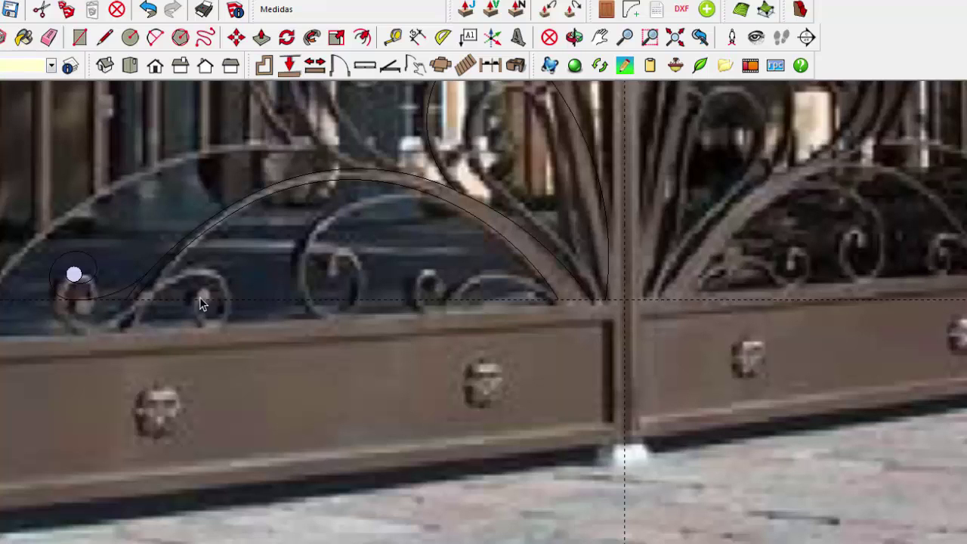
{"action": "left_click", "coordinate": [133, 297]}
{"action": "scroll", "coordinate": [452, 209], "scroll_direction": "down", "scroll_amount": 2}
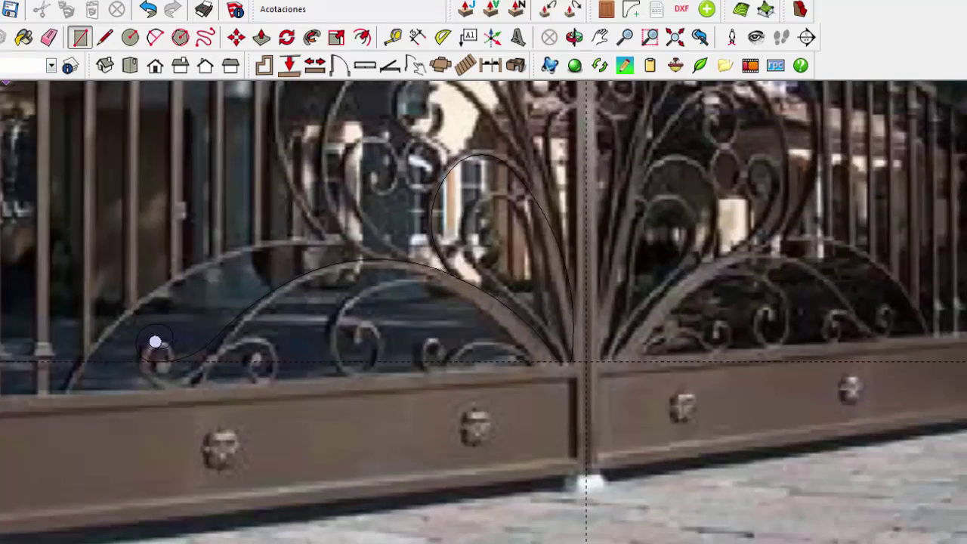
- With the Arc tool, trace a curve segment along the inner lower arch
{"action": "left_click", "coordinate": [155, 37]}
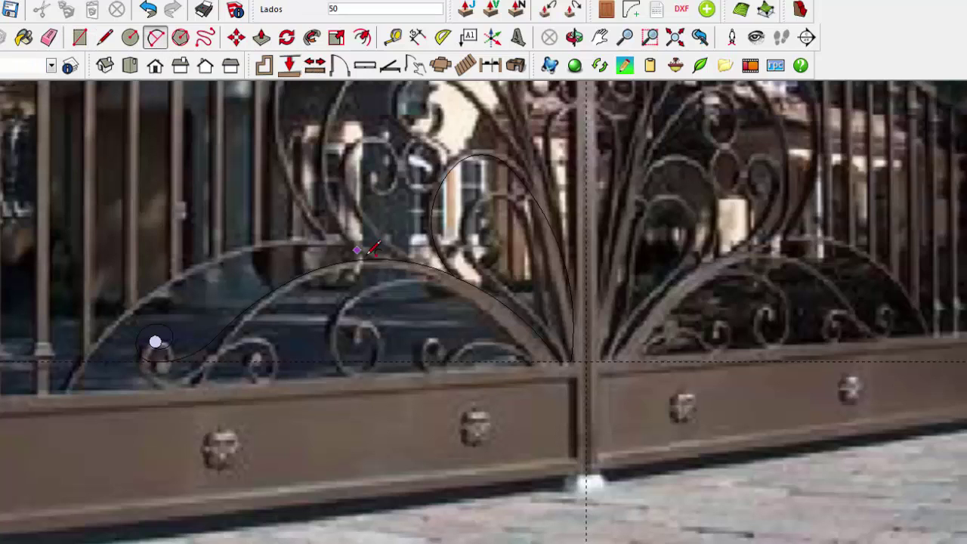
{"action": "scroll", "coordinate": [457, 263], "scroll_direction": "up", "scroll_amount": 2}
{"action": "left_click", "coordinate": [448, 277]}
{"action": "scroll", "coordinate": [379, 290], "scroll_direction": "up", "scroll_amount": 2}
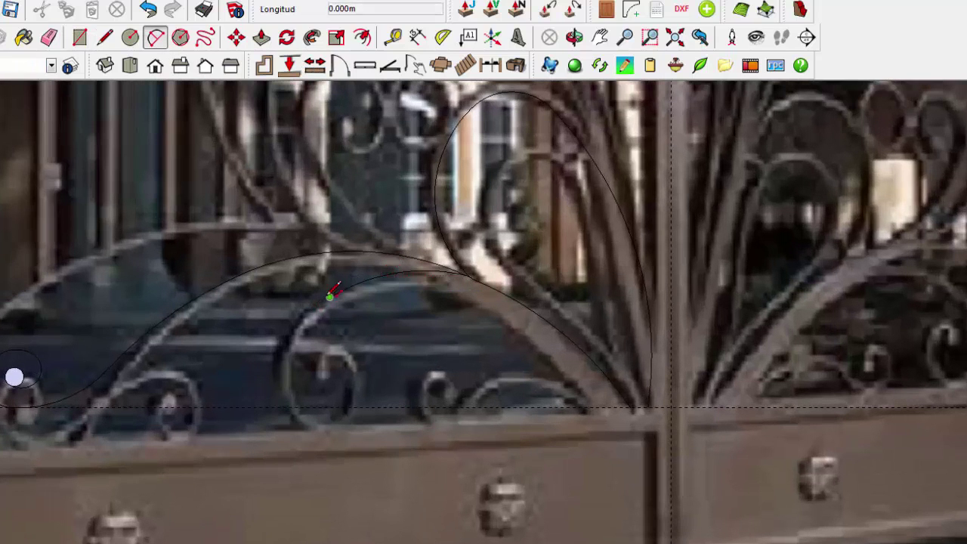
{"action": "left_click", "coordinate": [330, 298]}
- Draw a curl arc from the inner arch's end, following the photo's curl
{"action": "scroll", "coordinate": [296, 344], "scroll_direction": "up", "scroll_amount": 2}
{"action": "left_click", "coordinate": [287, 347]}
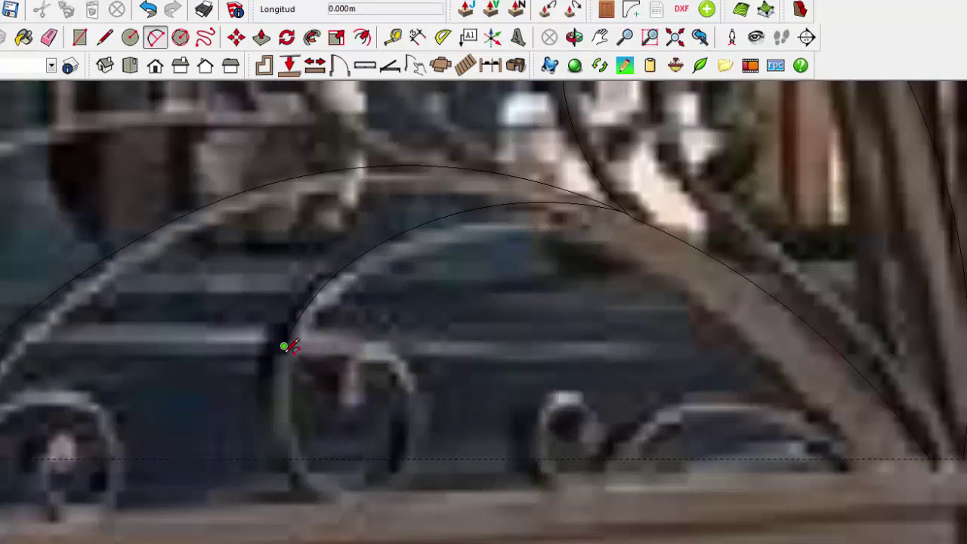
{"action": "left_click", "coordinate": [347, 459]}
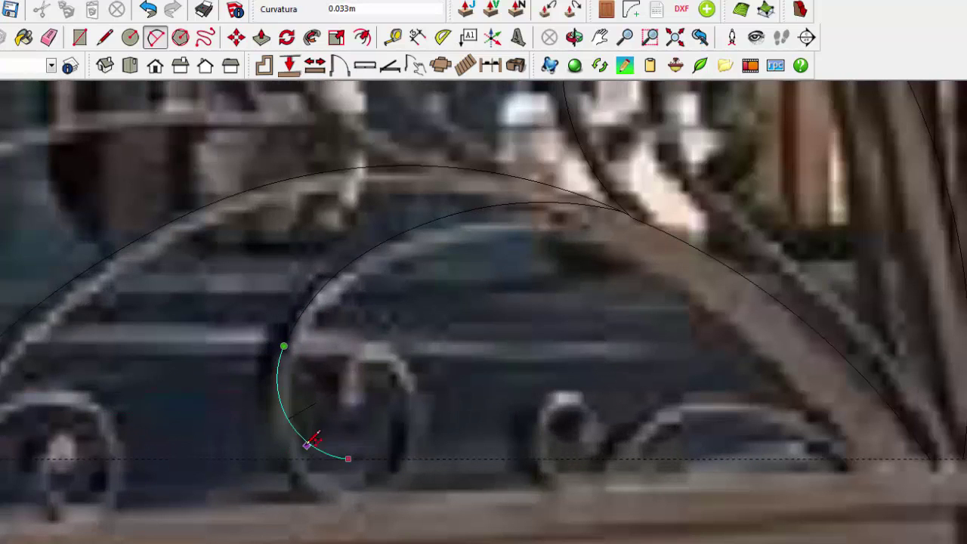
{"action": "left_click", "coordinate": [365, 457]}
{"action": "scroll", "coordinate": [360, 460], "scroll_direction": "up", "scroll_amount": 2}
{"action": "scroll", "coordinate": [386, 427], "scroll_direction": "down", "scroll_amount": 2}
- Chain the next curl arc and the small inner curl arc to finish the curl
{"action": "left_click", "coordinate": [386, 427]}
{"action": "left_click", "coordinate": [471, 339]}
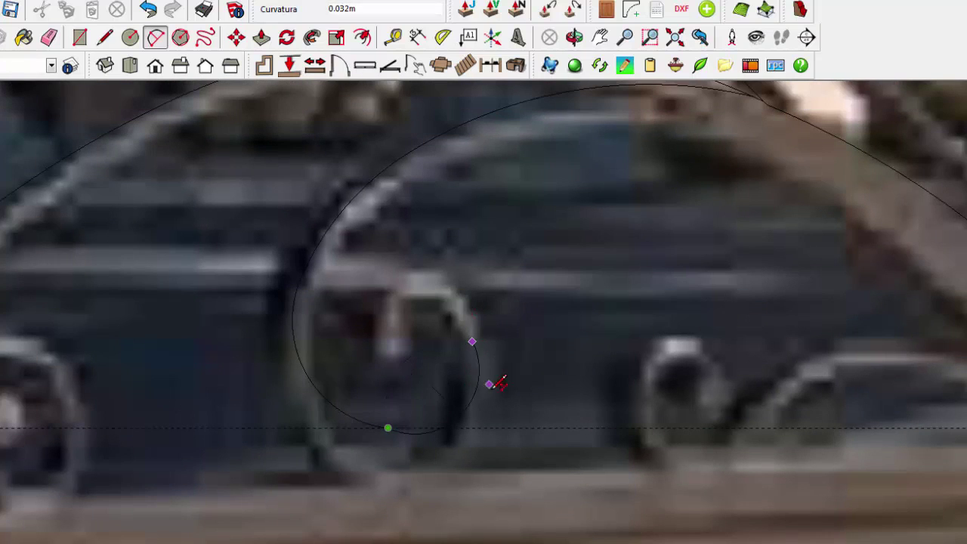
{"action": "left_click", "coordinate": [472, 341]}
{"action": "left_click", "coordinate": [373, 278]}
{"action": "scroll", "coordinate": [356, 344], "scroll_direction": "down", "scroll_amount": 1}
{"action": "scroll", "coordinate": [362, 335], "scroll_direction": "down", "scroll_amount": 2}
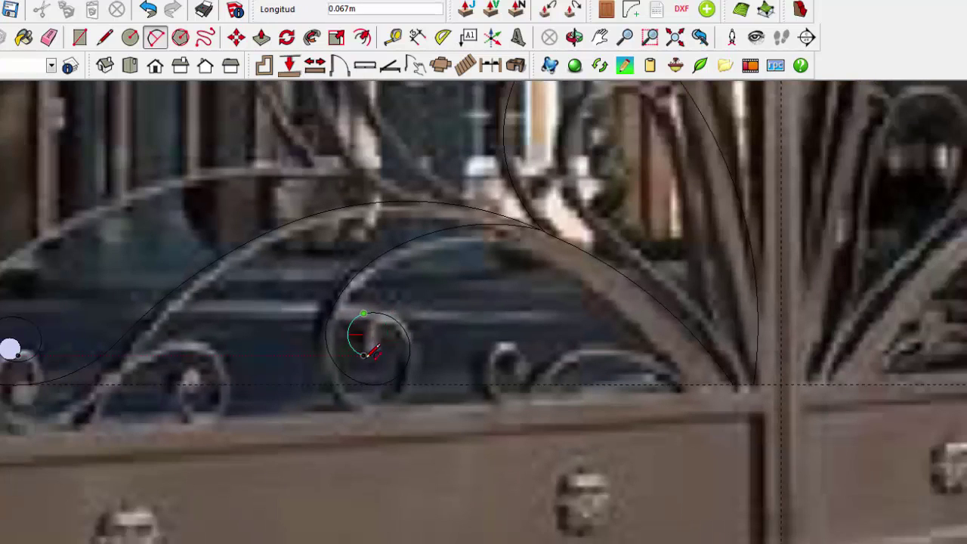
{"action": "left_click", "coordinate": [362, 336]}
{"action": "left_click", "coordinate": [364, 337]}
{"action": "scroll", "coordinate": [364, 337], "scroll_direction": "up", "scroll_amount": 2}
{"action": "scroll", "coordinate": [243, 355], "scroll_direction": "down", "scroll_amount": 2}
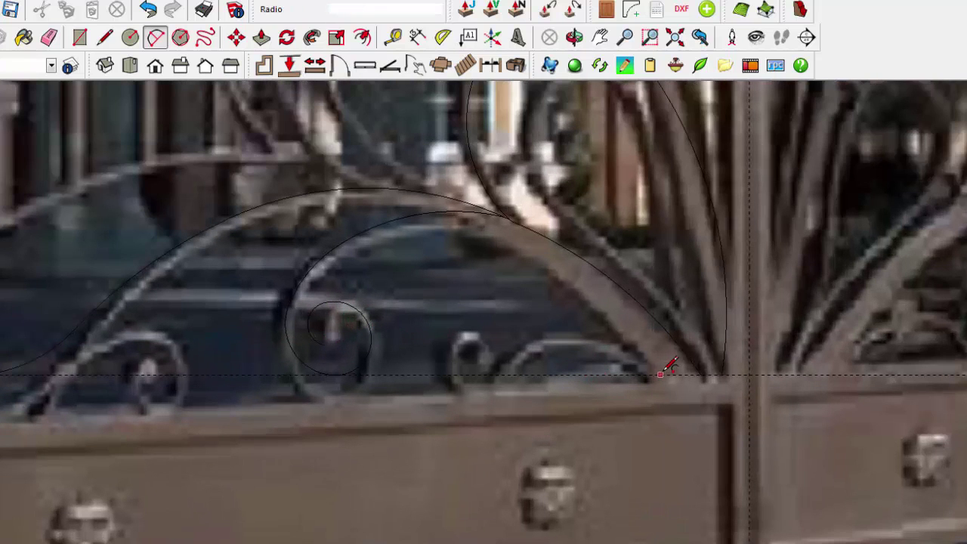
- Redo a misplaced small arc at the scroll line's end and begin the bottom loop arc
{"action": "left_click", "coordinate": [661, 373]}
{"action": "left_click", "coordinate": [506, 361]}
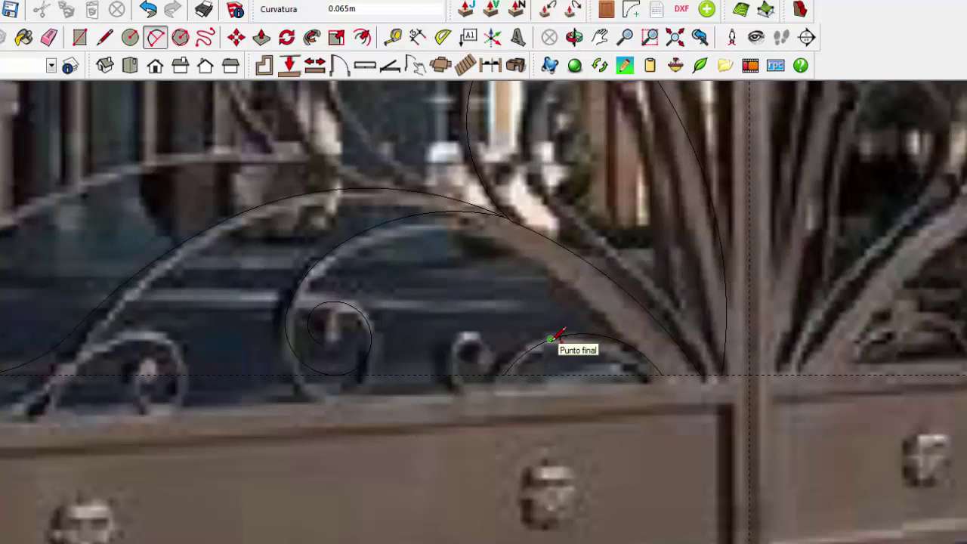
{"action": "key", "text": "ctrl+z"}
{"action": "left_click", "coordinate": [589, 333]}
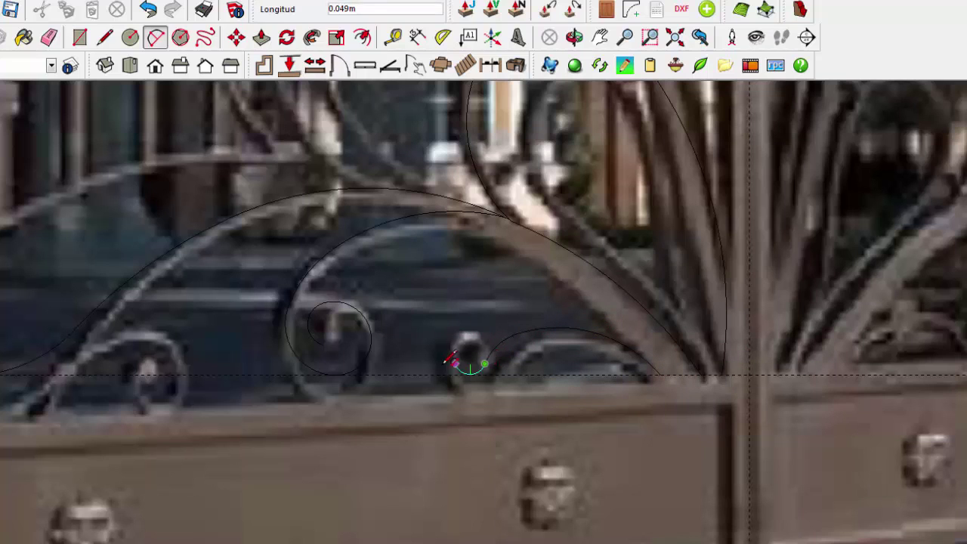
{"action": "left_click", "coordinate": [451, 363]}
- Zoom to the large teardrop scroll and arc up its outer edge from the existing endpoint
{"action": "scroll", "coordinate": [484, 324], "scroll_direction": "down", "scroll_amount": 2}
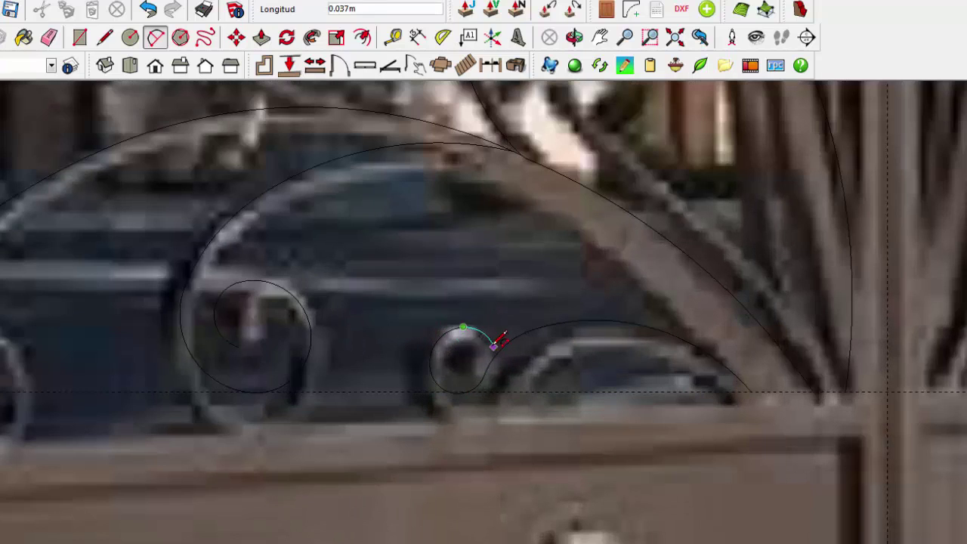
{"action": "scroll", "coordinate": [495, 336], "scroll_direction": "up", "scroll_amount": 2}
{"action": "scroll", "coordinate": [415, 332], "scroll_direction": "up", "scroll_amount": 1}
{"action": "scroll", "coordinate": [383, 340], "scroll_direction": "down", "scroll_amount": 5}
{"action": "scroll", "coordinate": [412, 329], "scroll_direction": "up", "scroll_amount": 3}
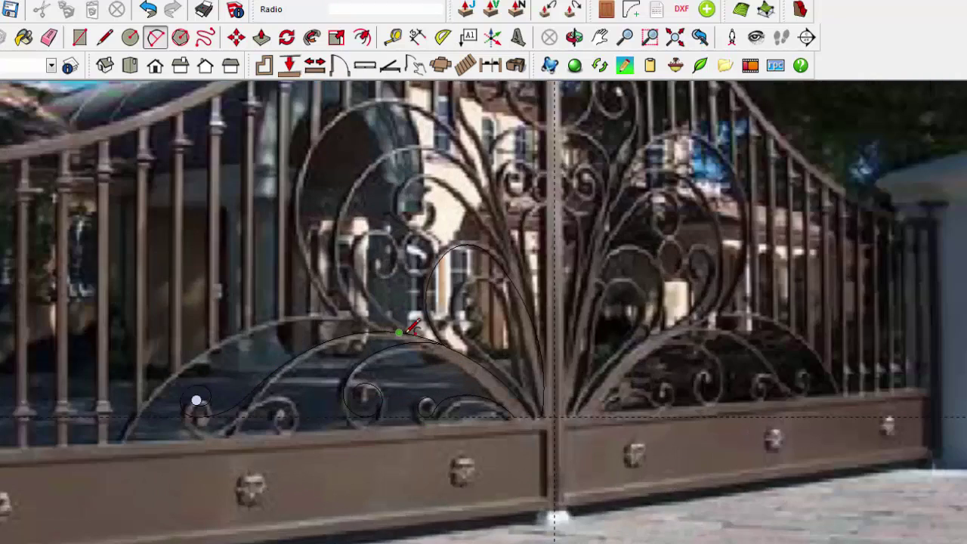
{"action": "scroll", "coordinate": [348, 299], "scroll_direction": "down", "scroll_amount": 5}
{"action": "scroll", "coordinate": [340, 296], "scroll_direction": "up", "scroll_amount": 4}
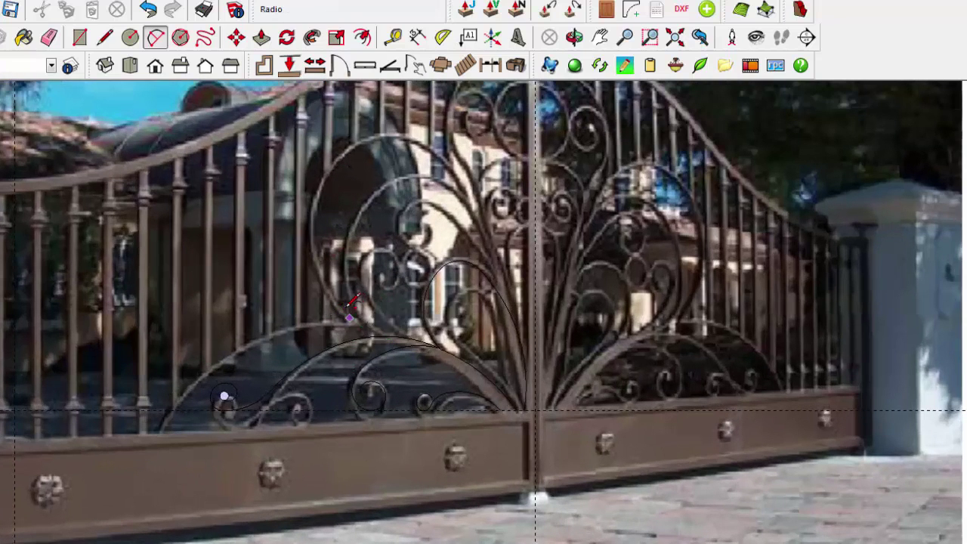
{"action": "scroll", "coordinate": [349, 302], "scroll_direction": "up", "scroll_amount": 2}
{"action": "scroll", "coordinate": [341, 279], "scroll_direction": "up", "scroll_amount": 2}
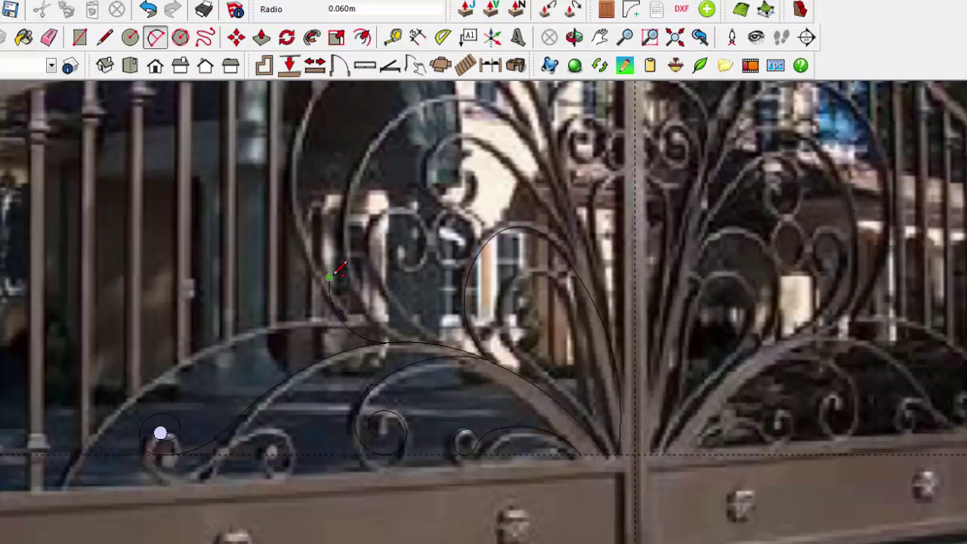
{"action": "left_click", "coordinate": [390, 341]}
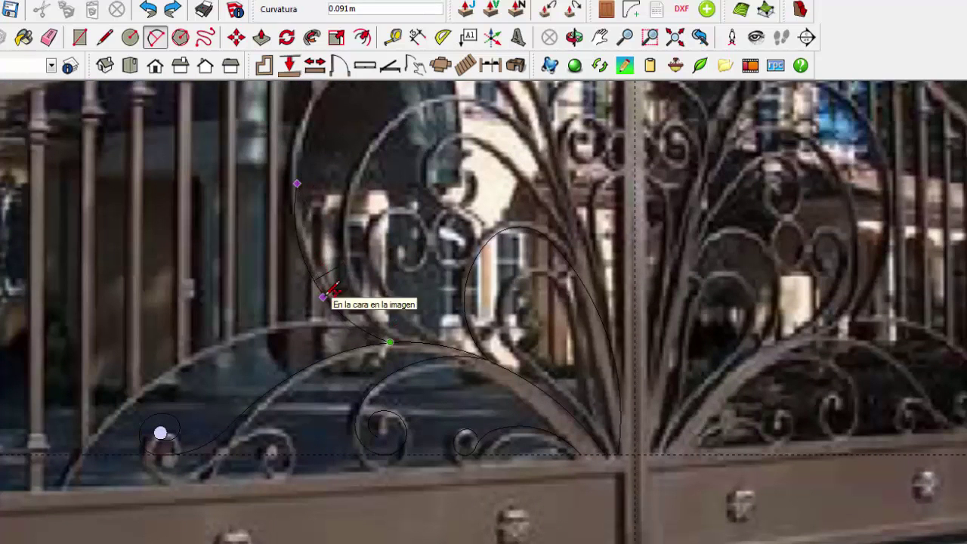
{"action": "left_click", "coordinate": [297, 185]}
- Arc over the teardrop's top to close it into a face, then start an inner arc
{"action": "scroll", "coordinate": [309, 172], "scroll_direction": "down", "scroll_amount": 2}
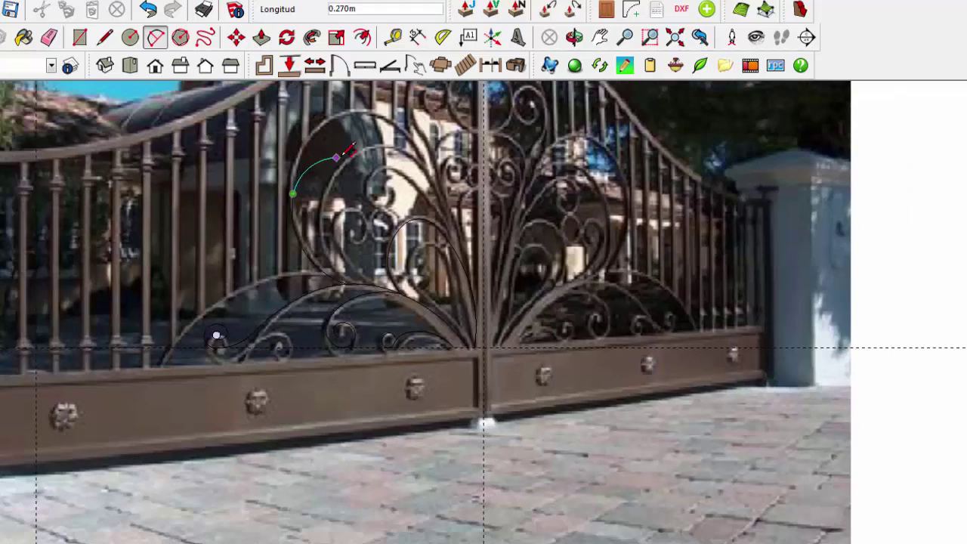
{"action": "left_click", "coordinate": [382, 137]}
{"action": "left_click", "coordinate": [444, 206]}
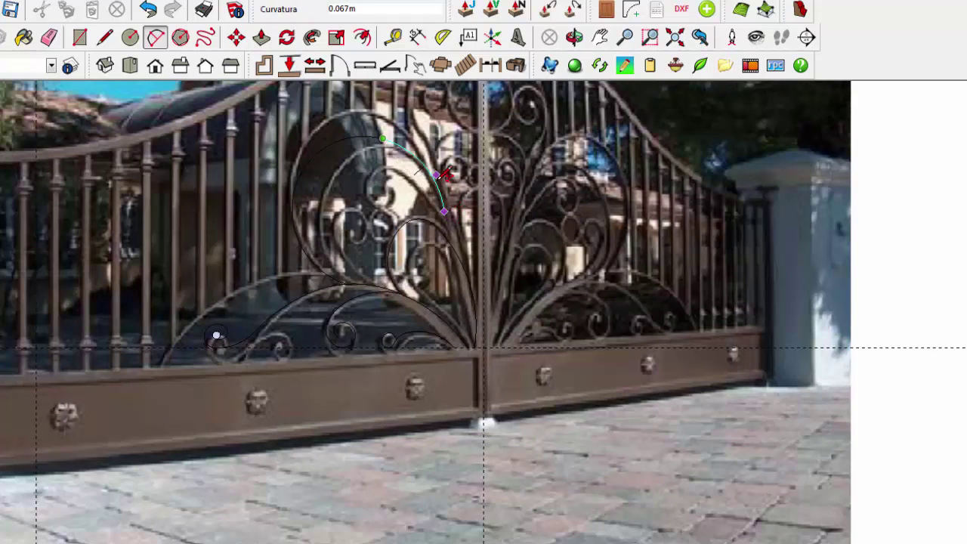
{"action": "scroll", "coordinate": [445, 205], "scroll_direction": "up", "scroll_amount": 1}
{"action": "left_click", "coordinate": [441, 238]}
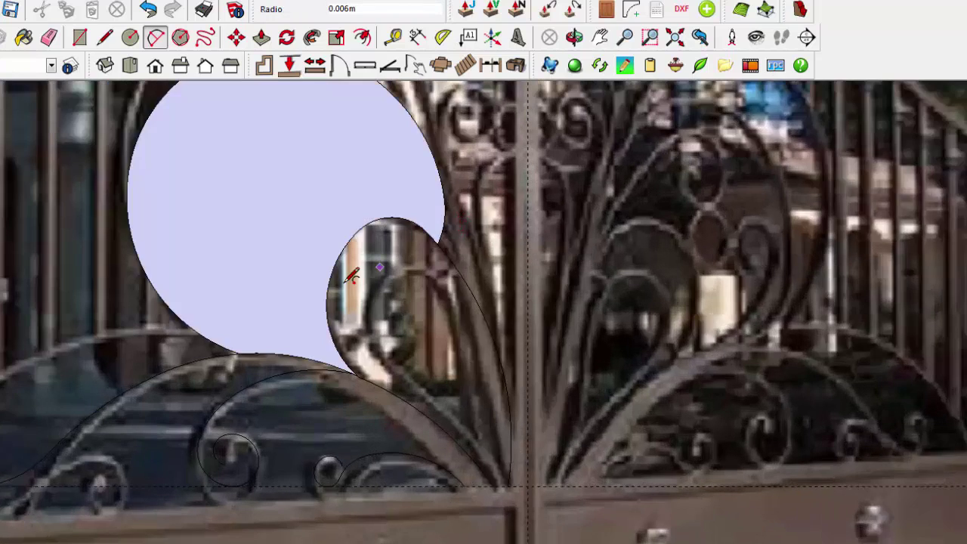
{"action": "scroll", "coordinate": [345, 274], "scroll_direction": "down", "scroll_amount": 1}
{"action": "key", "text": "space"}
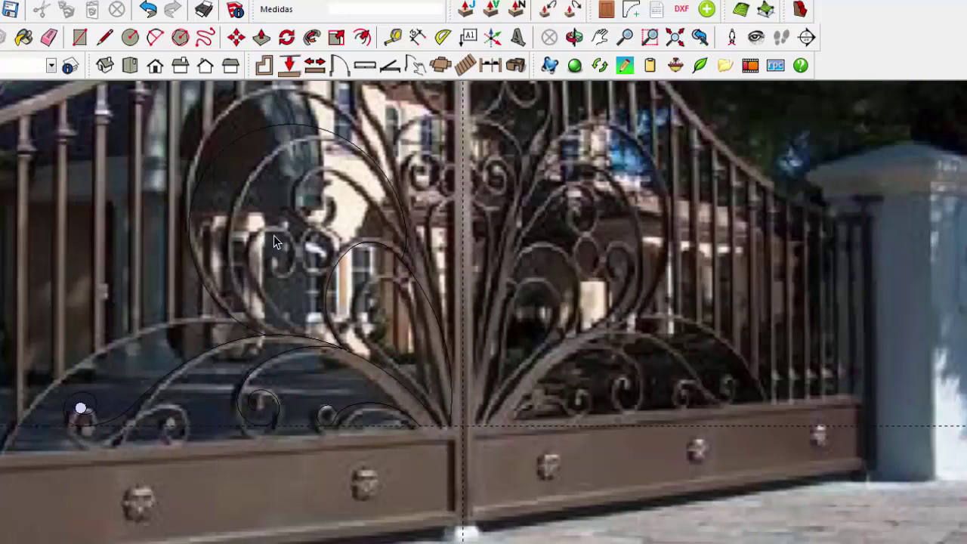
{"action": "left_click", "coordinate": [157, 40]}
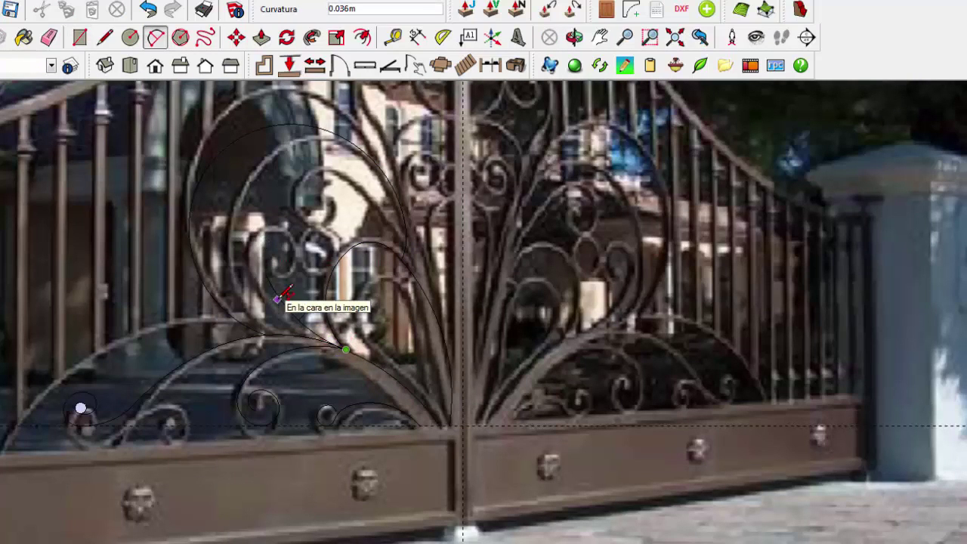
{"action": "left_click", "coordinate": [266, 273]}
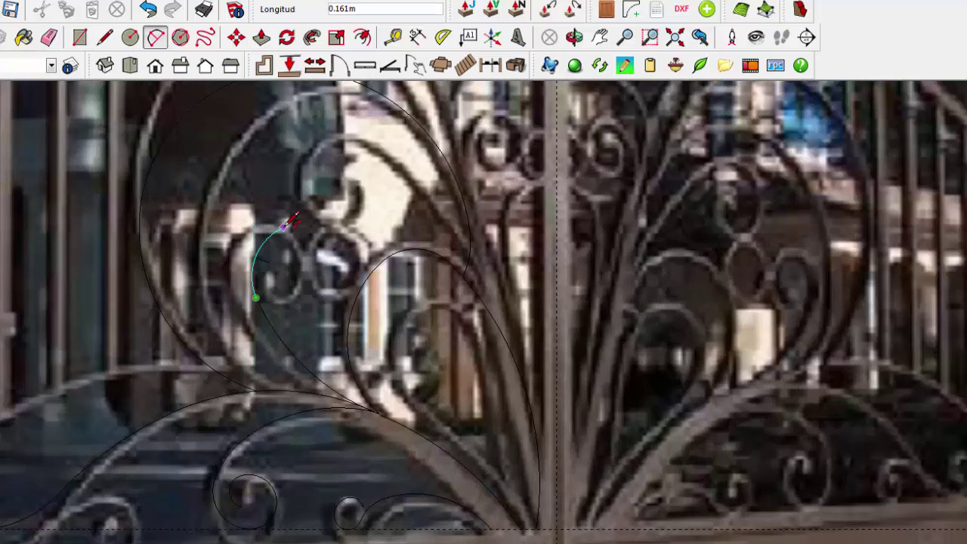
- Finish the first curl arc and trace the inner spiral around the small ring
{"action": "scroll", "coordinate": [274, 227], "scroll_direction": "up", "scroll_amount": 1}
{"action": "left_click", "coordinate": [270, 230]}
{"action": "left_click", "coordinate": [273, 225]}
{"action": "scroll", "coordinate": [253, 250], "scroll_direction": "up", "scroll_amount": 1}
{"action": "left_click", "coordinate": [259, 316]}
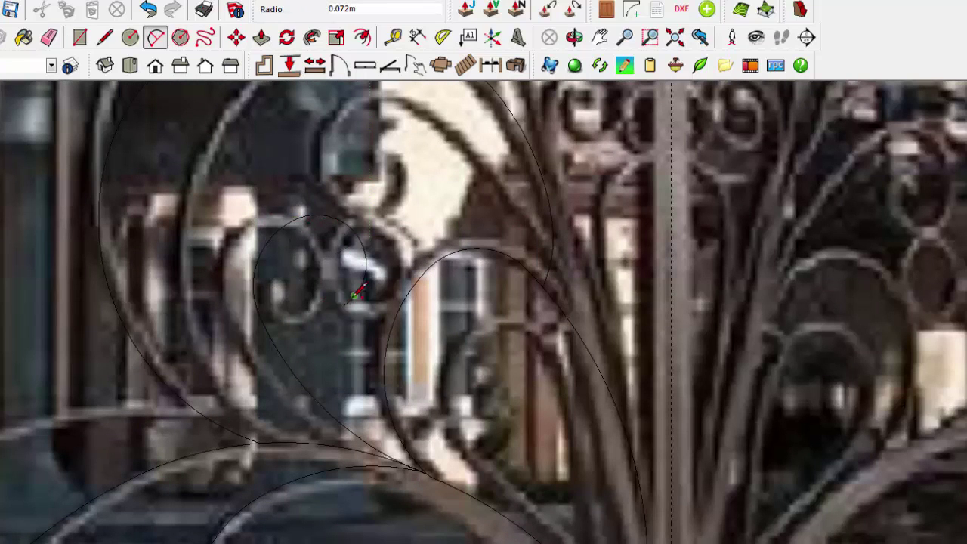
{"action": "left_click", "coordinate": [296, 288]}
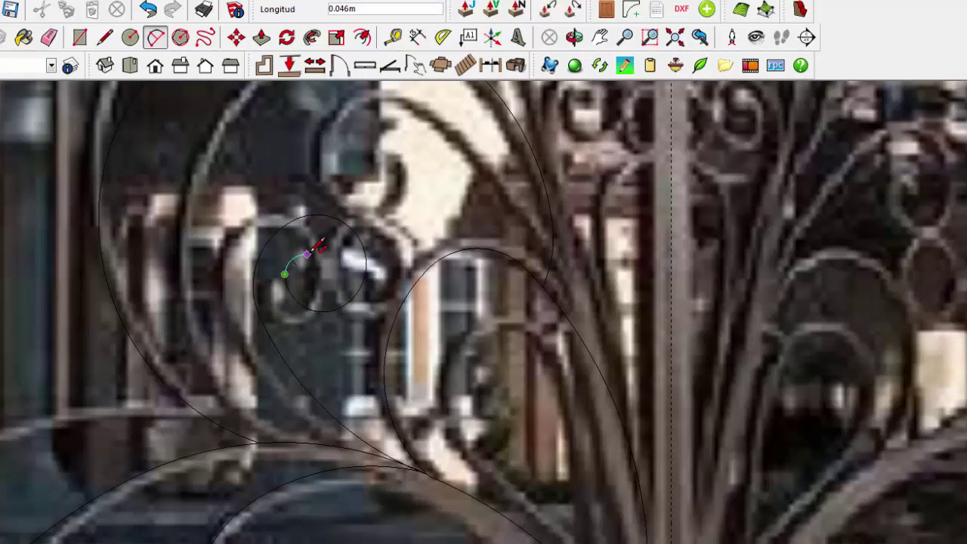
{"action": "left_click", "coordinate": [335, 251]}
{"action": "scroll", "coordinate": [335, 250], "scroll_direction": "down", "scroll_amount": 2}
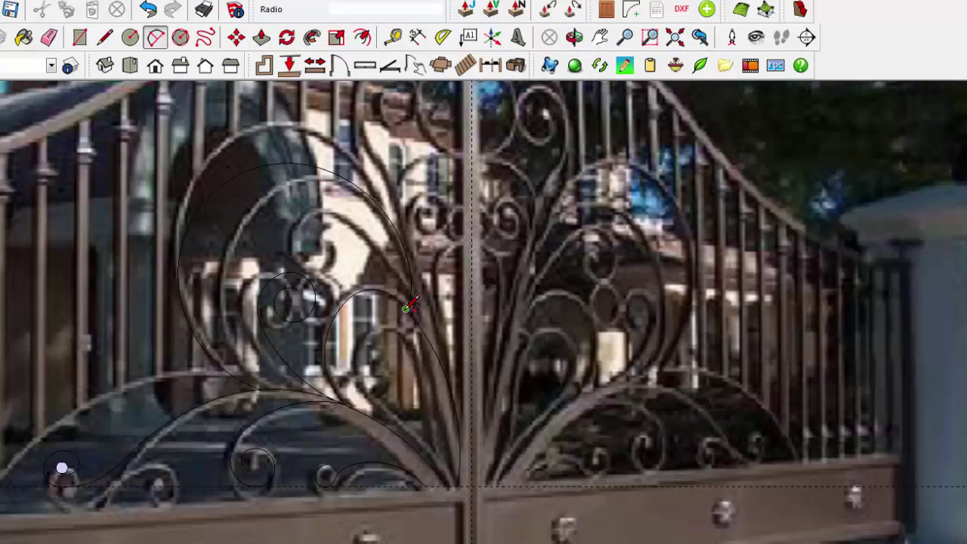
- Chain arcs to trace the upper curl inside the teardrop scroll
{"action": "left_click", "coordinate": [408, 306]}
{"action": "left_click", "coordinate": [320, 209]}
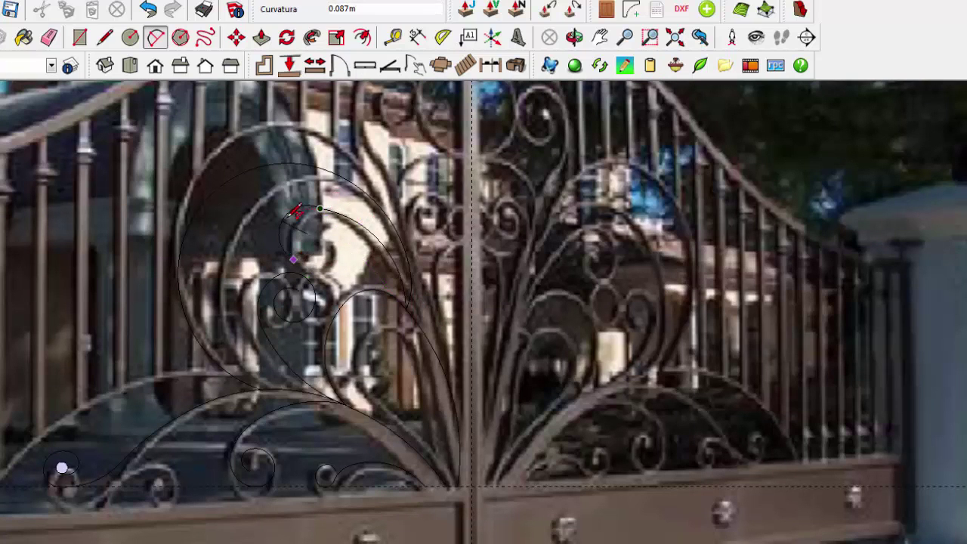
{"action": "left_click", "coordinate": [295, 211]}
{"action": "scroll", "coordinate": [295, 212], "scroll_direction": "up", "scroll_amount": 1}
{"action": "scroll", "coordinate": [306, 265], "scroll_direction": "up", "scroll_amount": 1}
{"action": "left_click", "coordinate": [355, 286]}
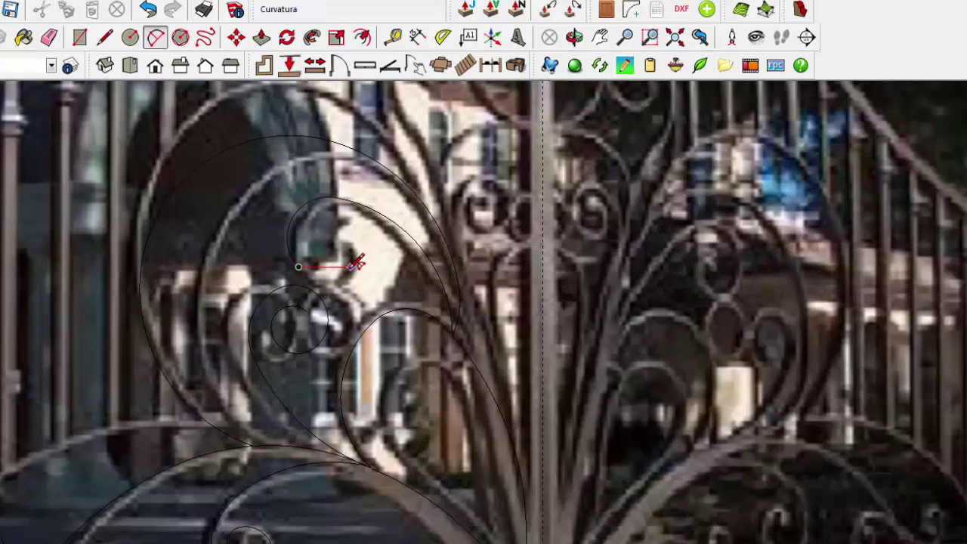
{"action": "scroll", "coordinate": [334, 266], "scroll_direction": "up", "scroll_amount": 1}
{"action": "scroll", "coordinate": [352, 260], "scroll_direction": "up", "scroll_amount": 1}
{"action": "left_click", "coordinate": [378, 248]}
- Draw the small top curl arc and a tangent arc continuing from it
{"action": "left_click", "coordinate": [367, 258]}
{"action": "left_click", "coordinate": [336, 161]}
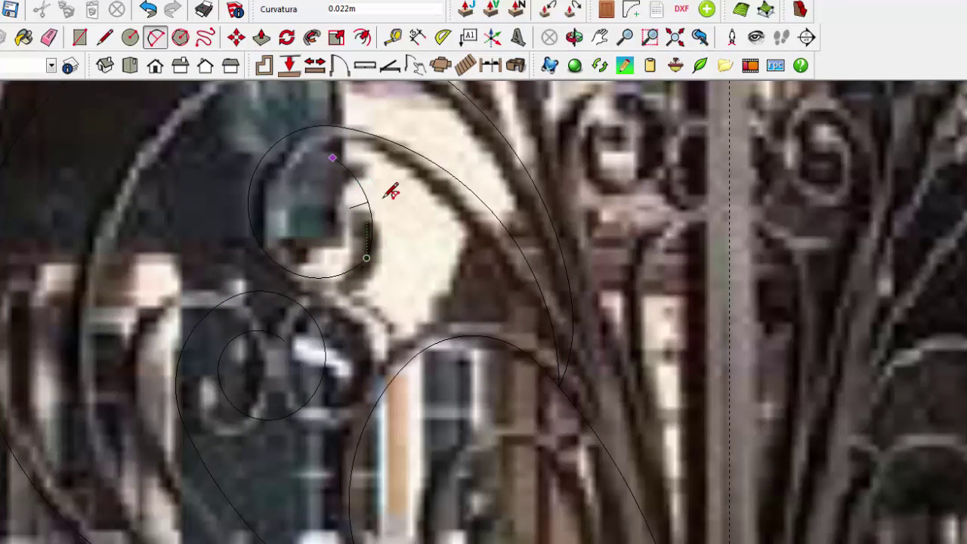
{"action": "scroll", "coordinate": [391, 193], "scroll_direction": "up", "scroll_amount": 1}
{"action": "left_click", "coordinate": [385, 200]}
{"action": "left_click", "coordinate": [315, 147]}
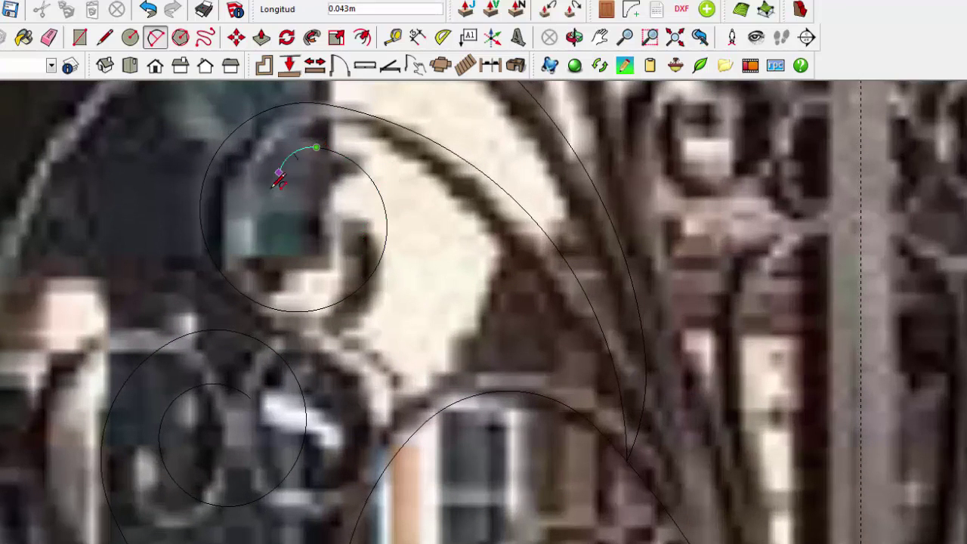
{"action": "left_click", "coordinate": [298, 250]}
- Finish the long arc running toward the leaf's left end
{"action": "scroll", "coordinate": [303, 242], "scroll_direction": "down", "scroll_amount": 5}
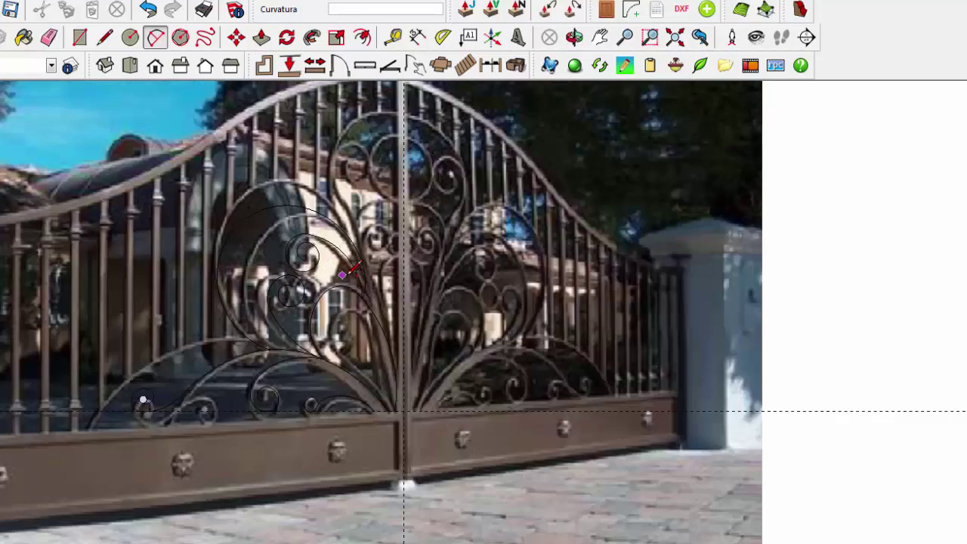
{"action": "scroll", "coordinate": [272, 295], "scroll_direction": "down", "scroll_amount": 1}
{"action": "scroll", "coordinate": [208, 312], "scroll_direction": "up", "scroll_amount": 1}
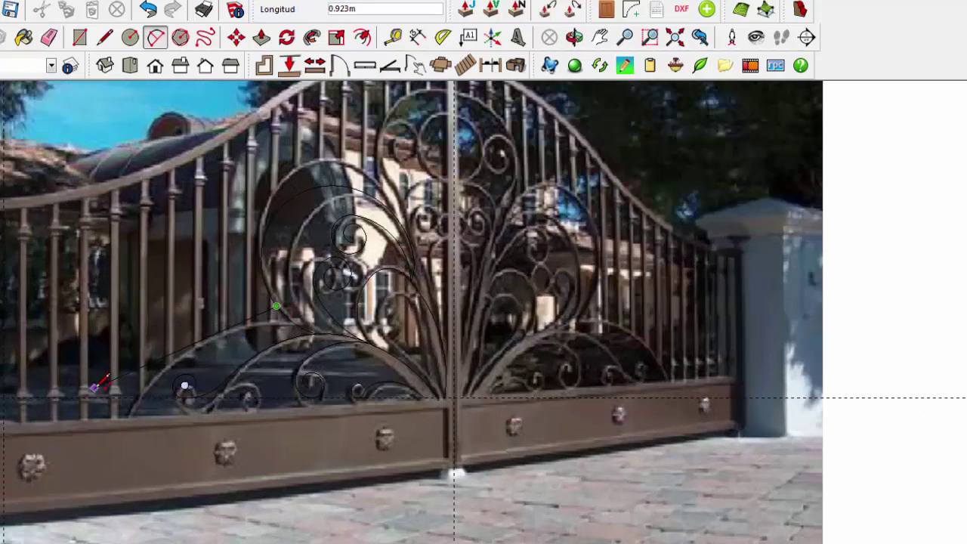
{"action": "left_click", "coordinate": [113, 394]}
- Trace the scroll stem with two arcs rising from its base
{"action": "scroll", "coordinate": [114, 394], "scroll_direction": "down", "scroll_amount": 1}
{"action": "scroll", "coordinate": [385, 185], "scroll_direction": "up", "scroll_amount": 1}
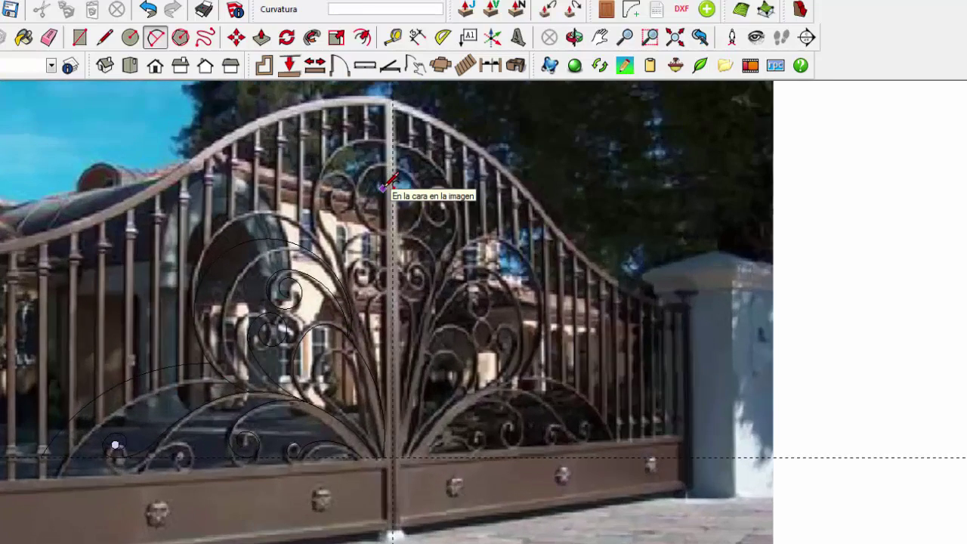
{"action": "scroll", "coordinate": [347, 317], "scroll_direction": "down", "scroll_amount": 3}
{"action": "scroll", "coordinate": [348, 321], "scroll_direction": "down", "scroll_amount": 1}
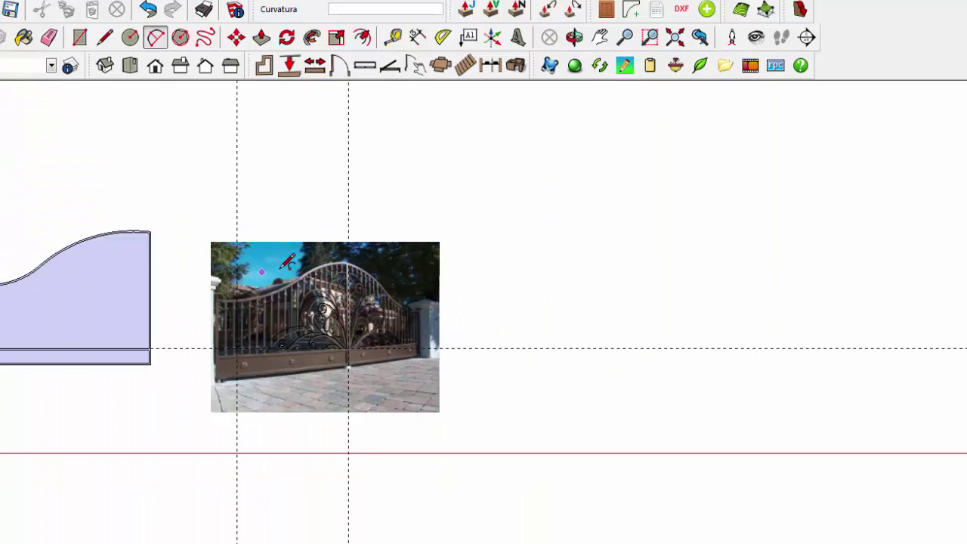
{"action": "scroll", "coordinate": [346, 329], "scroll_direction": "up", "scroll_amount": 4}
{"action": "scroll", "coordinate": [347, 326], "scroll_direction": "up", "scroll_amount": 1}
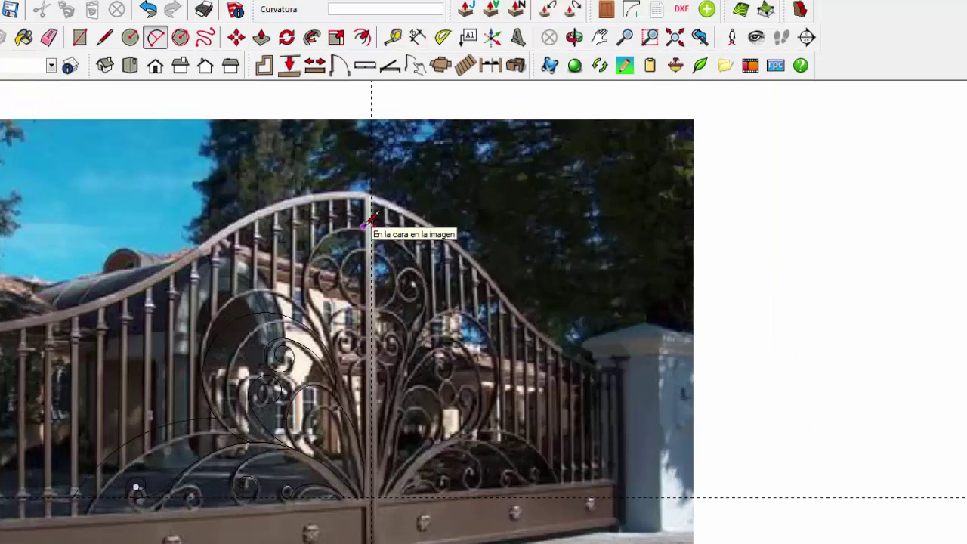
{"action": "scroll", "coordinate": [367, 445], "scroll_direction": "up", "scroll_amount": 1}
{"action": "left_click", "coordinate": [356, 441]}
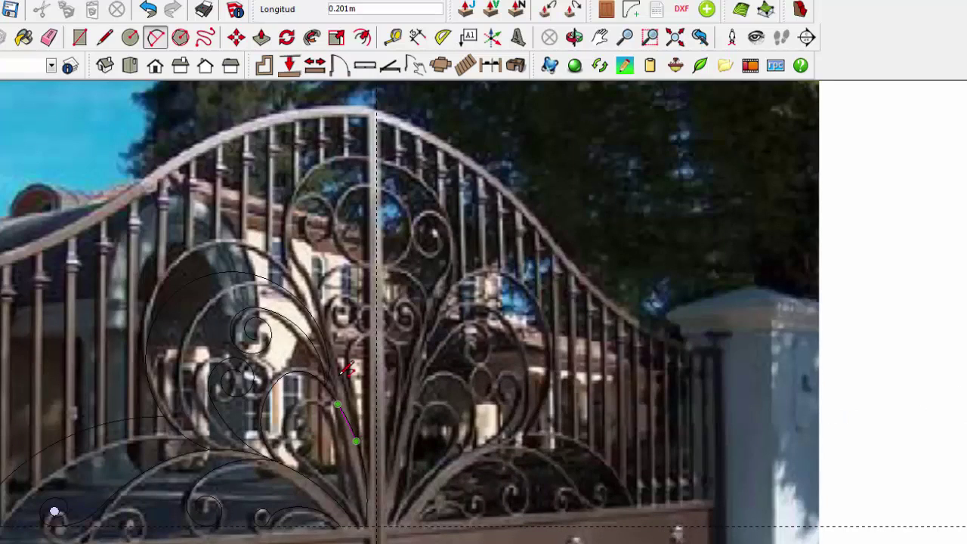
{"action": "left_click", "coordinate": [335, 347]}
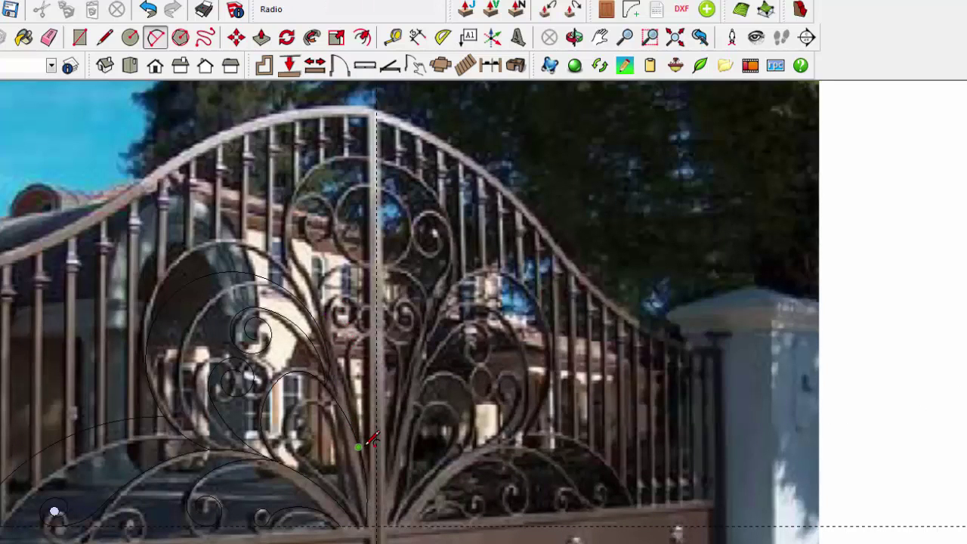
{"action": "left_click", "coordinate": [335, 348]}
{"action": "left_click", "coordinate": [326, 307]}
{"action": "left_click", "coordinate": [327, 305]}
- Trace the small curl with two short arcs
{"action": "scroll", "coordinate": [338, 301], "scroll_direction": "up", "scroll_amount": 1}
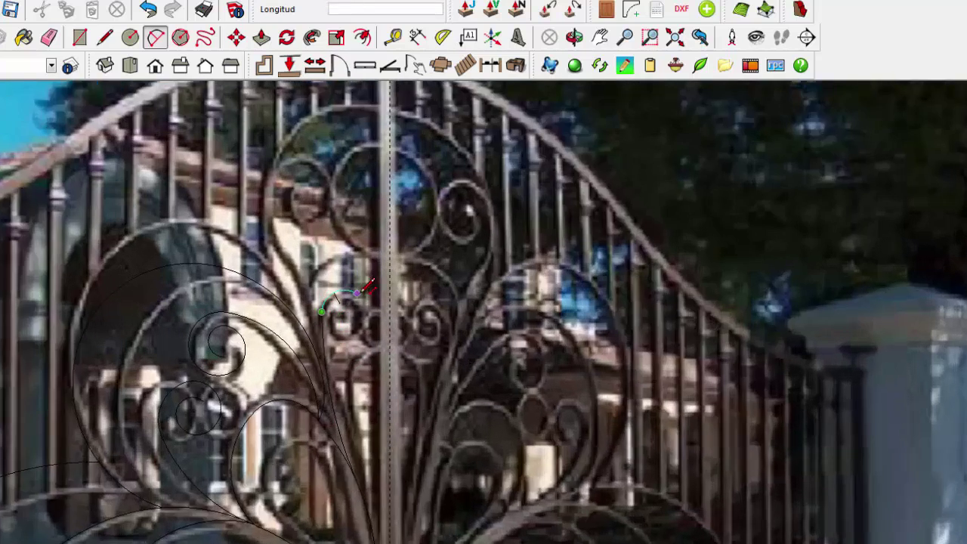
{"action": "scroll", "coordinate": [338, 300], "scroll_direction": "up", "scroll_amount": 1}
{"action": "left_click", "coordinate": [356, 300]}
{"action": "left_click", "coordinate": [356, 340]}
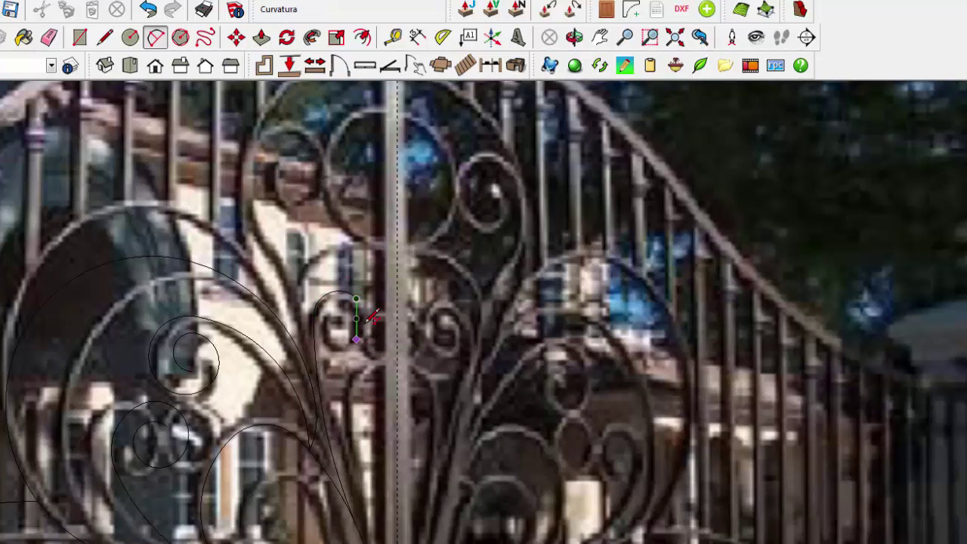
{"action": "left_click", "coordinate": [355, 340]}
{"action": "left_click", "coordinate": [356, 339]}
{"action": "left_click", "coordinate": [328, 338]}
{"action": "scroll", "coordinate": [338, 332], "scroll_direction": "up", "scroll_amount": 1}
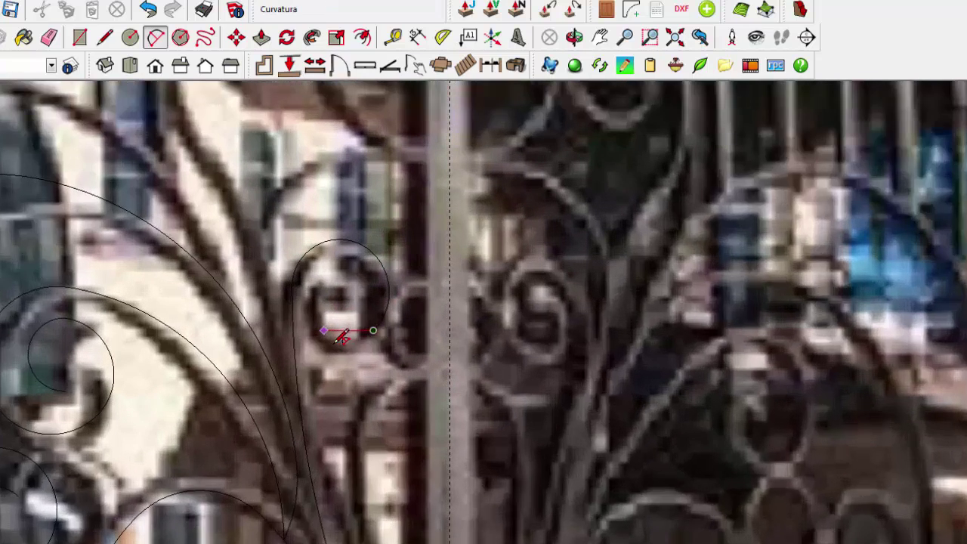
{"action": "scroll", "coordinate": [341, 335], "scroll_direction": "up", "scroll_amount": 1}
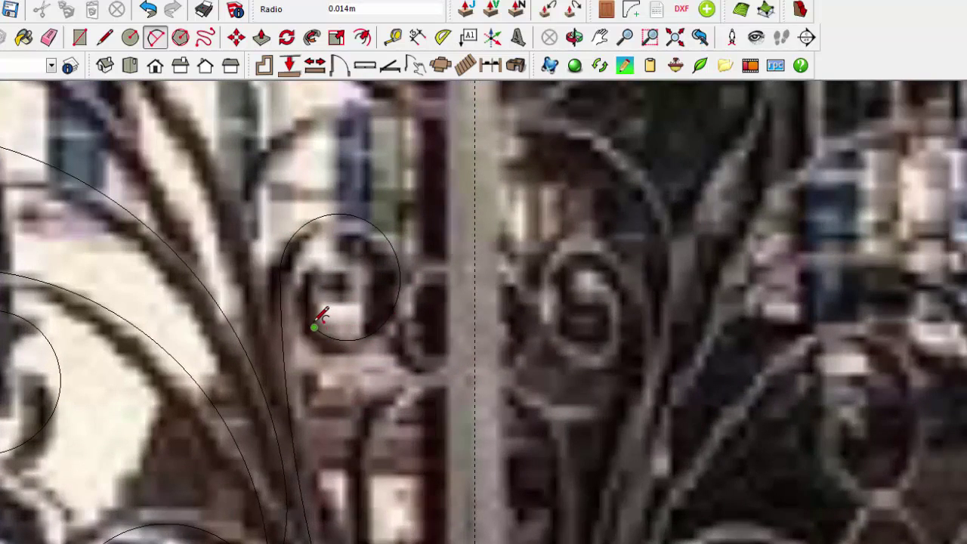
{"action": "left_click", "coordinate": [316, 323]}
- Add another arc segment running down beside the small curl
{"action": "left_click", "coordinate": [369, 254]}
{"action": "scroll", "coordinate": [363, 333], "scroll_direction": "down", "scroll_amount": 4}
{"action": "scroll", "coordinate": [364, 340], "scroll_direction": "up", "scroll_amount": 2}
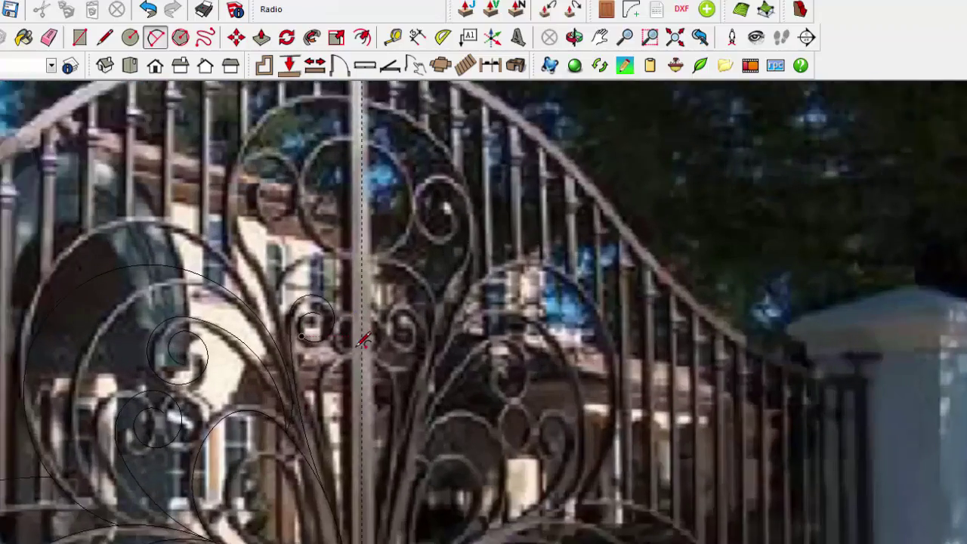
{"action": "scroll", "coordinate": [364, 340], "scroll_direction": "down", "scroll_amount": 2}
{"action": "left_click", "coordinate": [341, 345]}
{"action": "scroll", "coordinate": [340, 345], "scroll_direction": "up", "scroll_amount": 1}
{"action": "scroll", "coordinate": [352, 339], "scroll_direction": "up", "scroll_amount": 1}
{"action": "left_click", "coordinate": [352, 339]}
{"action": "scroll", "coordinate": [338, 355], "scroll_direction": "up", "scroll_amount": 1}
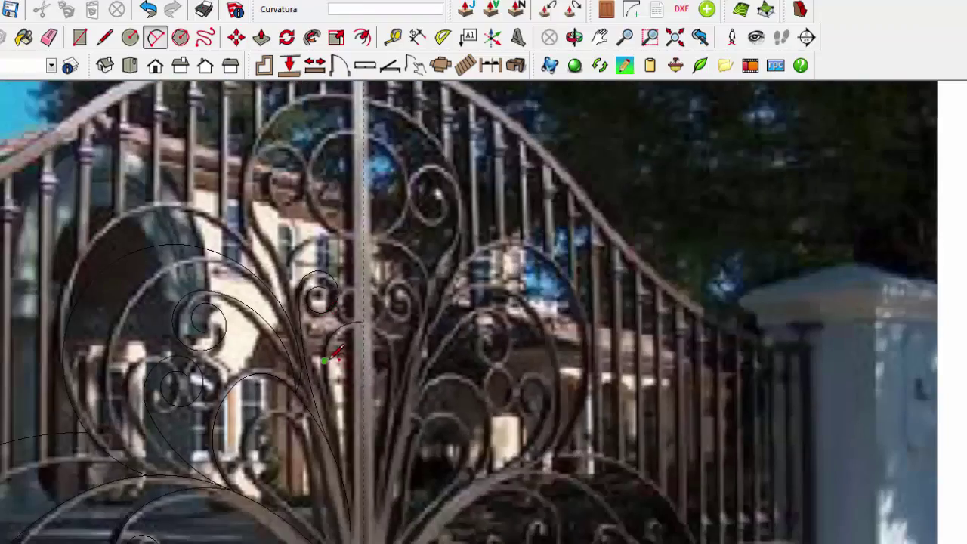
{"action": "left_click", "coordinate": [338, 355]}
{"action": "scroll", "coordinate": [338, 356], "scroll_direction": "down", "scroll_amount": 2}
- Trace the lower stem arc and the arc continuing above it
{"action": "left_click", "coordinate": [358, 461]}
{"action": "left_click", "coordinate": [360, 470]}
{"action": "scroll", "coordinate": [360, 469], "scroll_direction": "up", "scroll_amount": 2}
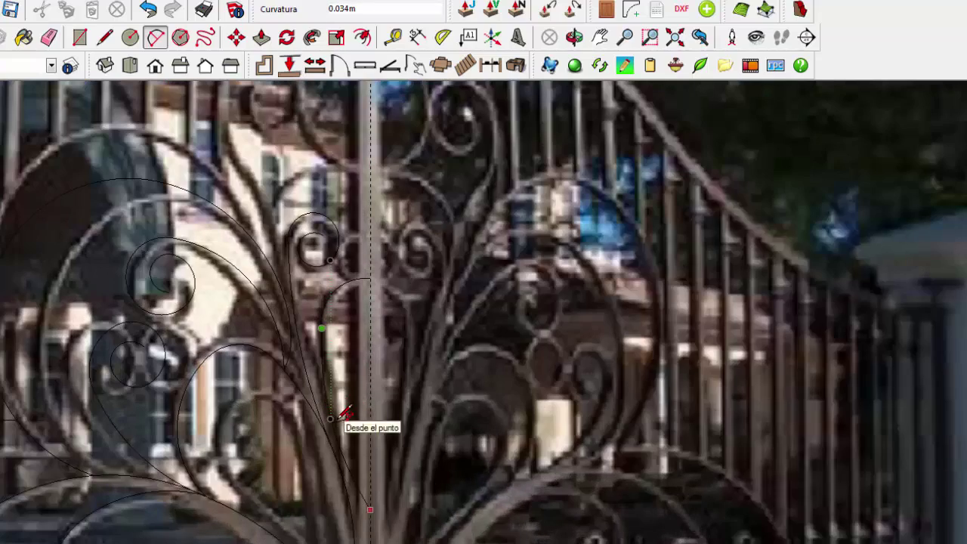
{"action": "left_click", "coordinate": [342, 412]}
{"action": "left_click", "coordinate": [370, 279]}
{"action": "left_click", "coordinate": [382, 222]}
{"action": "scroll", "coordinate": [381, 221], "scroll_direction": "down", "scroll_amount": 2}
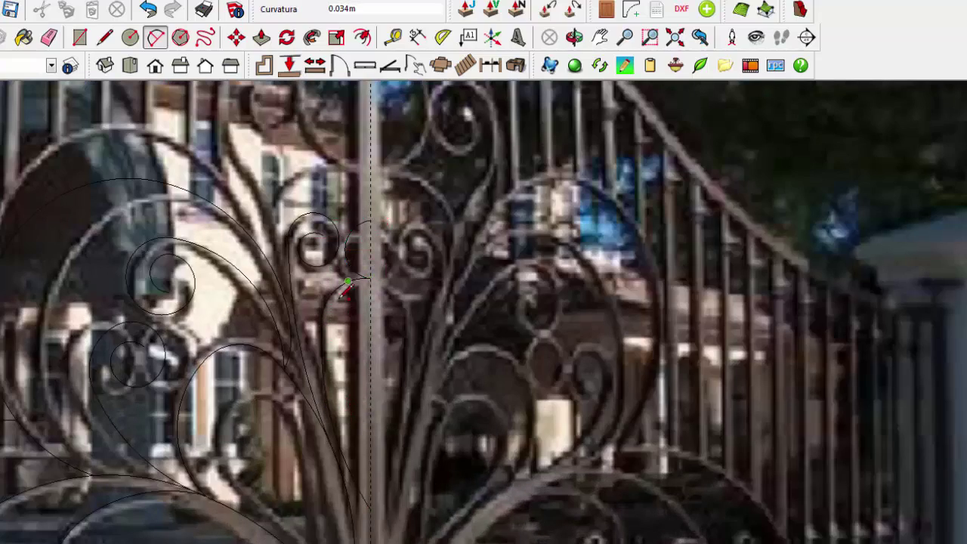
{"action": "scroll", "coordinate": [355, 302], "scroll_direction": "down", "scroll_amount": 1}
{"action": "scroll", "coordinate": [336, 386], "scroll_direction": "up", "scroll_amount": 1}
- Draw the long arcs forming the outer sides of the upper teardrop scroll
{"action": "left_click", "coordinate": [337, 387]}
{"action": "scroll", "coordinate": [333, 378], "scroll_direction": "up", "scroll_amount": 1}
{"action": "left_click", "coordinate": [314, 296]}
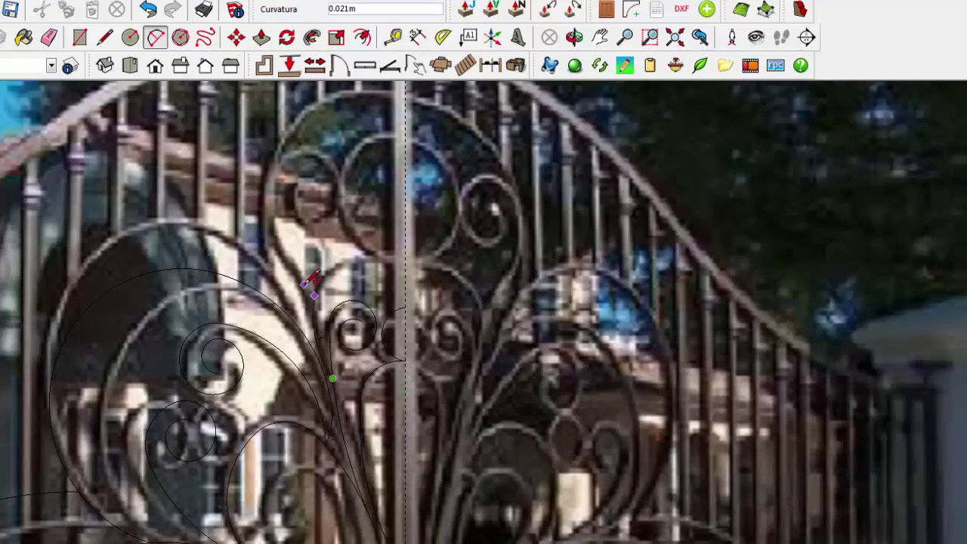
{"action": "scroll", "coordinate": [409, 262], "scroll_direction": "down", "scroll_amount": 2}
{"action": "scroll", "coordinate": [406, 256], "scroll_direction": "up", "scroll_amount": 2}
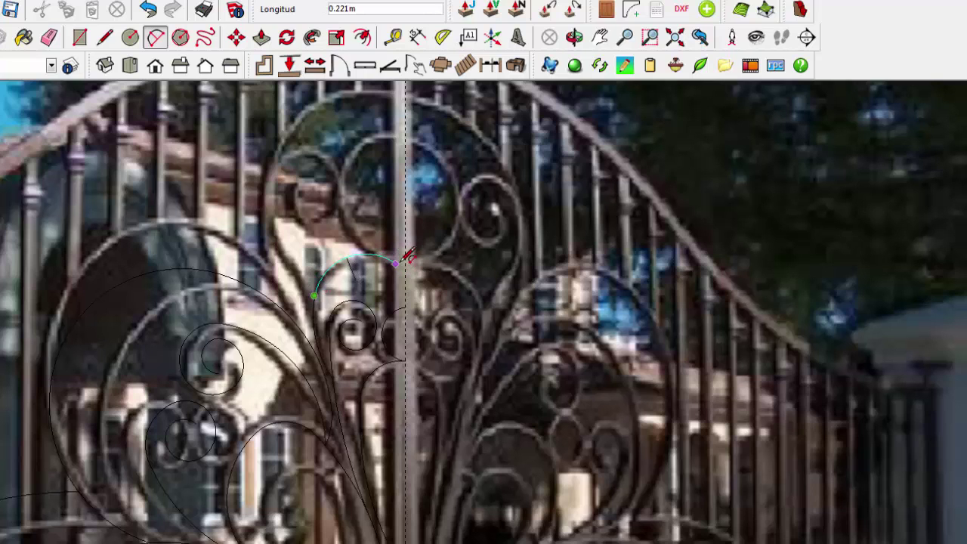
{"action": "scroll", "coordinate": [412, 276], "scroll_direction": "down", "scroll_amount": 2}
{"action": "left_click", "coordinate": [410, 261]}
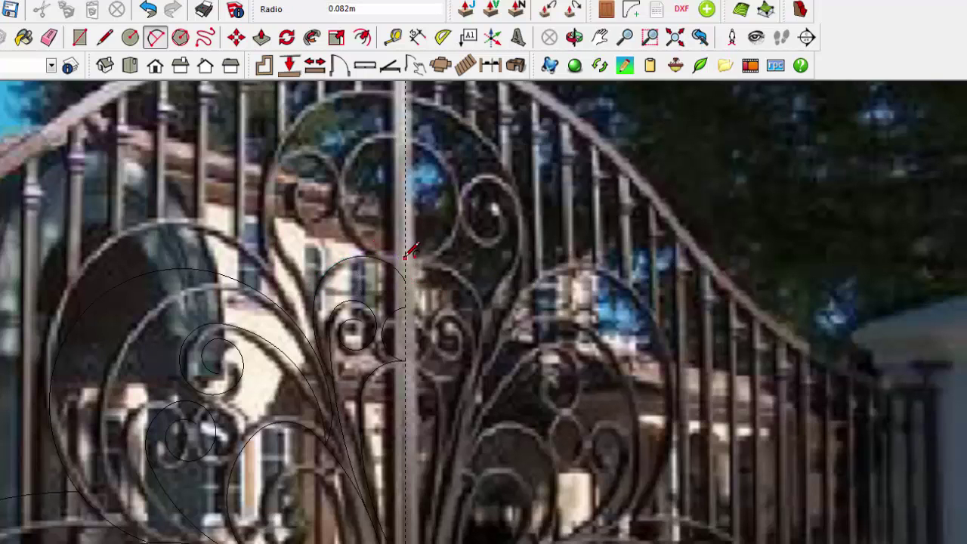
{"action": "scroll", "coordinate": [410, 257], "scroll_direction": "up", "scroll_amount": 2}
{"action": "left_click", "coordinate": [406, 126]}
{"action": "scroll", "coordinate": [406, 127], "scroll_direction": "down", "scroll_amount": 2}
{"action": "scroll", "coordinate": [348, 186], "scroll_direction": "up", "scroll_amount": 2}
{"action": "left_click", "coordinate": [337, 195]}
{"action": "scroll", "coordinate": [337, 195], "scroll_direction": "down", "scroll_amount": 2}
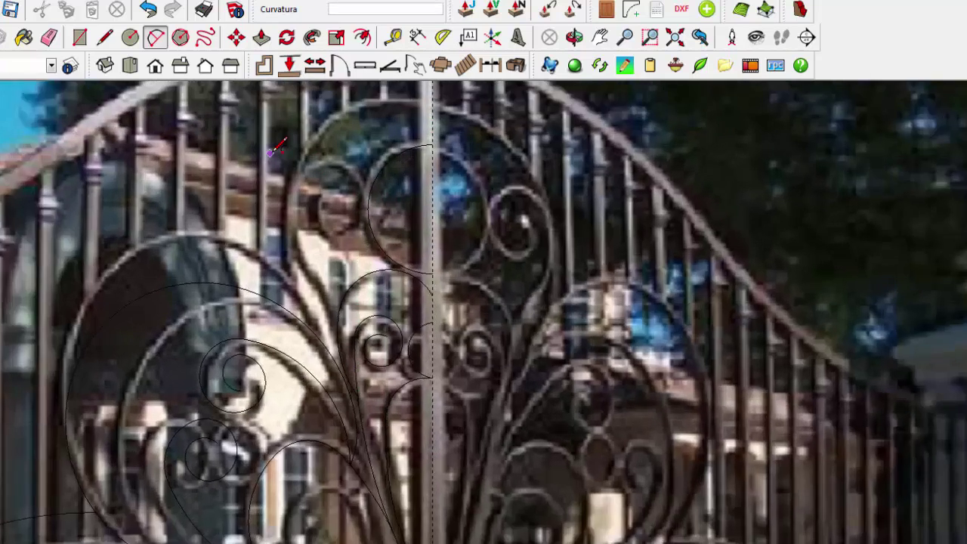
{"action": "scroll", "coordinate": [376, 349], "scroll_direction": "up", "scroll_amount": 2}
{"action": "scroll", "coordinate": [376, 349], "scroll_direction": "down", "scroll_amount": 2}
{"action": "scroll", "coordinate": [345, 190], "scroll_direction": "up", "scroll_amount": 2}
{"action": "scroll", "coordinate": [346, 189], "scroll_direction": "down", "scroll_amount": 2}
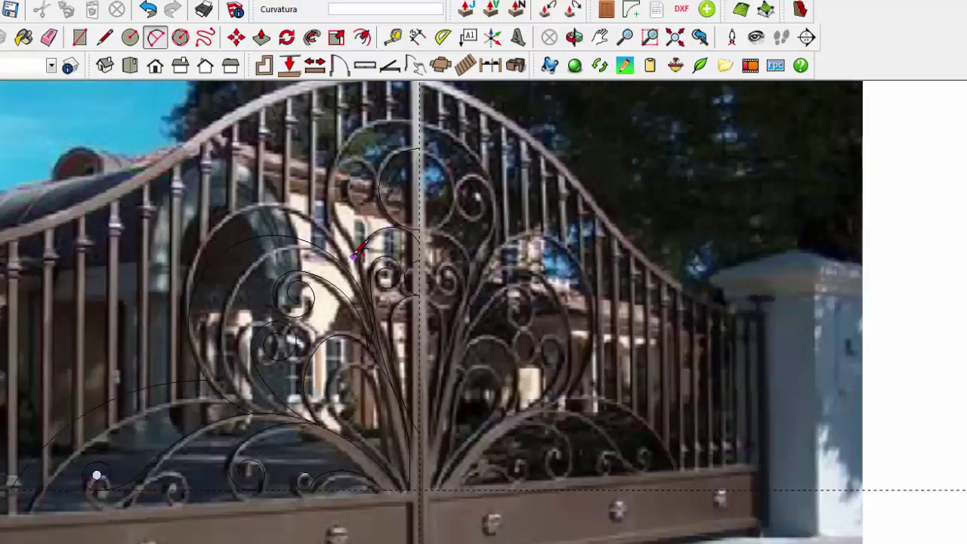
{"action": "scroll", "coordinate": [351, 310], "scroll_direction": "up", "scroll_amount": 2}
{"action": "scroll", "coordinate": [344, 268], "scroll_direction": "down", "scroll_amount": 2}
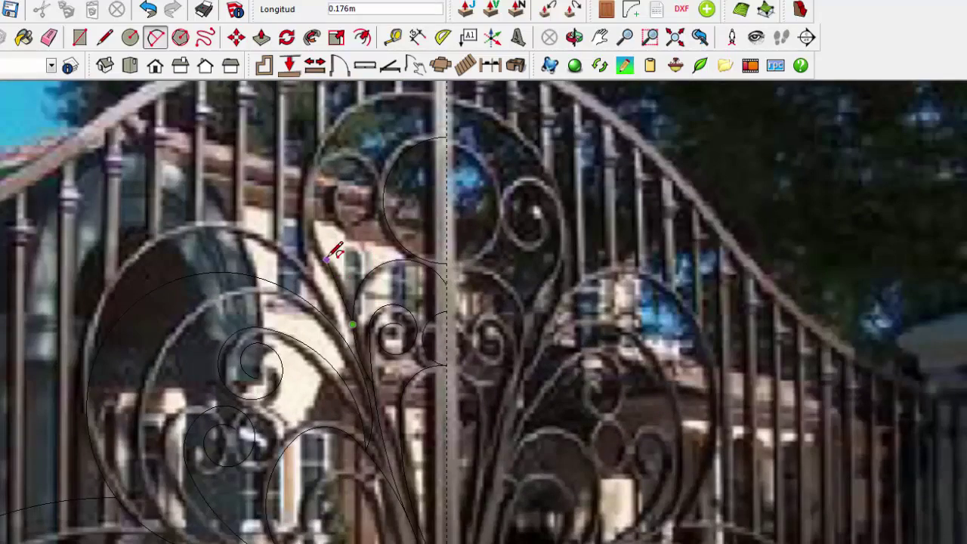
- Arc the teardrop scroll's upper end up to the curl top
{"action": "left_click", "coordinate": [335, 247]}
{"action": "scroll", "coordinate": [335, 244], "scroll_direction": "up", "scroll_amount": 3}
{"action": "left_click", "coordinate": [324, 154]}
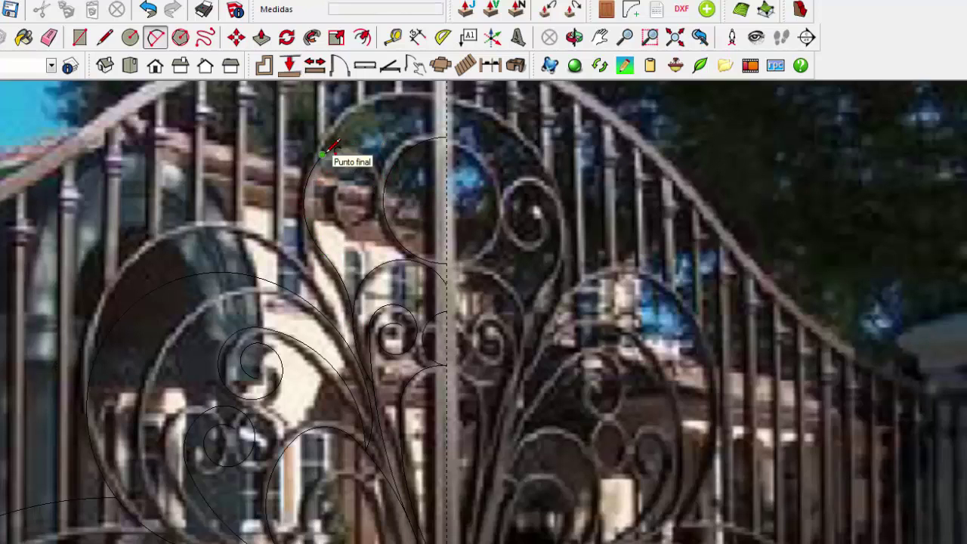
{"action": "scroll", "coordinate": [377, 191], "scroll_direction": "up", "scroll_amount": 3}
{"action": "scroll", "coordinate": [390, 189], "scroll_direction": "down", "scroll_amount": 1}
{"action": "scroll", "coordinate": [393, 188], "scroll_direction": "up", "scroll_amount": 1}
{"action": "left_click", "coordinate": [393, 189]}
{"action": "scroll", "coordinate": [397, 124], "scroll_direction": "down", "scroll_amount": 2}
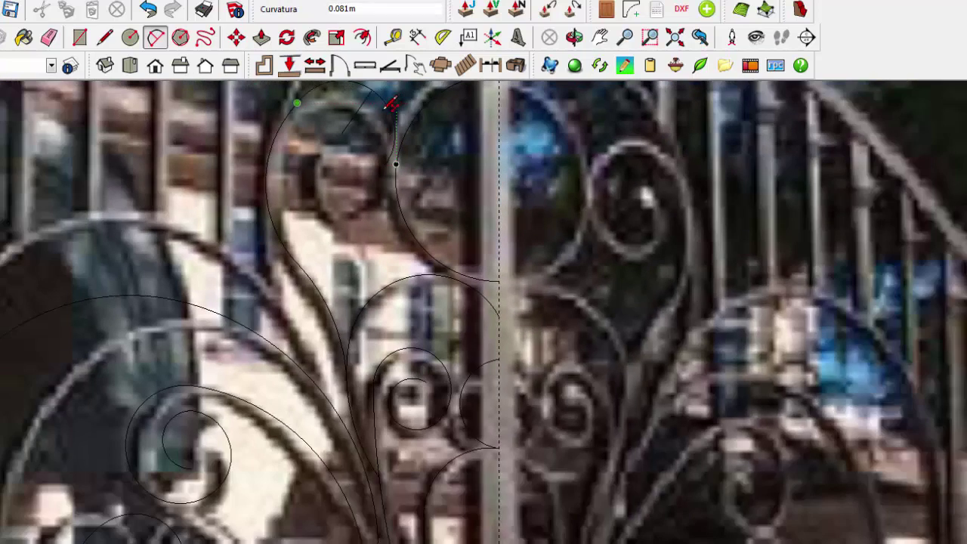
{"action": "scroll", "coordinate": [395, 166], "scroll_direction": "up", "scroll_amount": 2}
{"action": "left_click", "coordinate": [375, 99]}
- Trace the inner curl with a shallow arc and a semicircle
{"action": "left_click", "coordinate": [313, 180]}
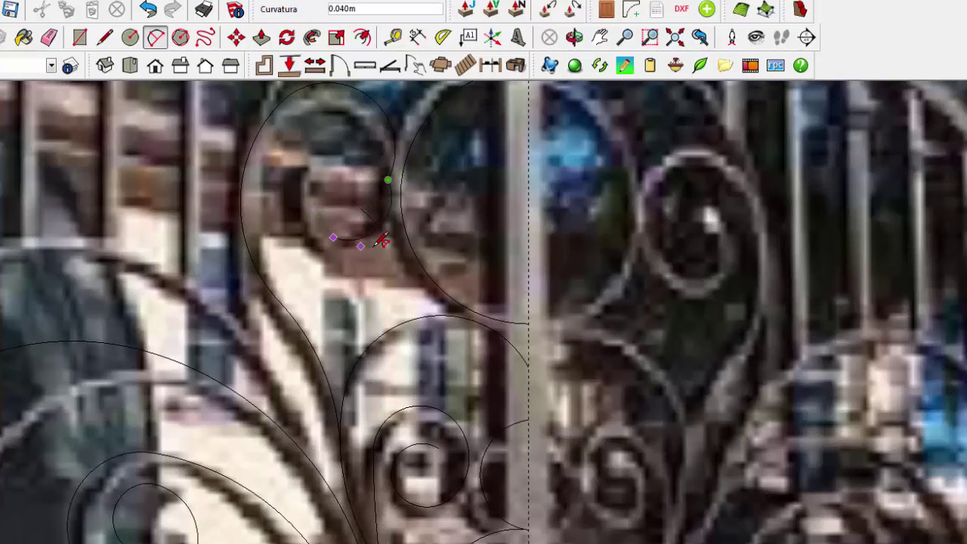
{"action": "scroll", "coordinate": [321, 223], "scroll_direction": "down", "scroll_amount": 2}
{"action": "left_click", "coordinate": [326, 210]}
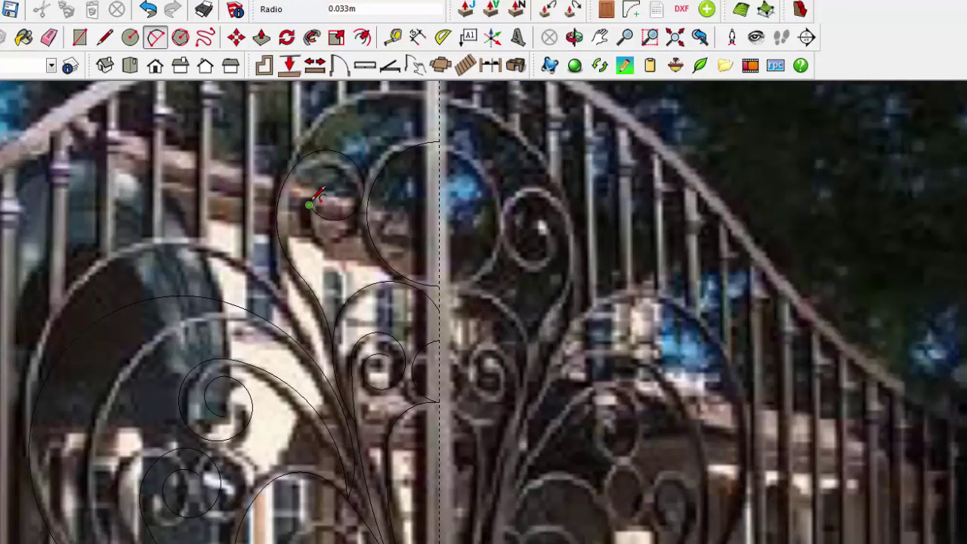
{"action": "left_click", "coordinate": [309, 204]}
{"action": "scroll", "coordinate": [336, 165], "scroll_direction": "up", "scroll_amount": 1}
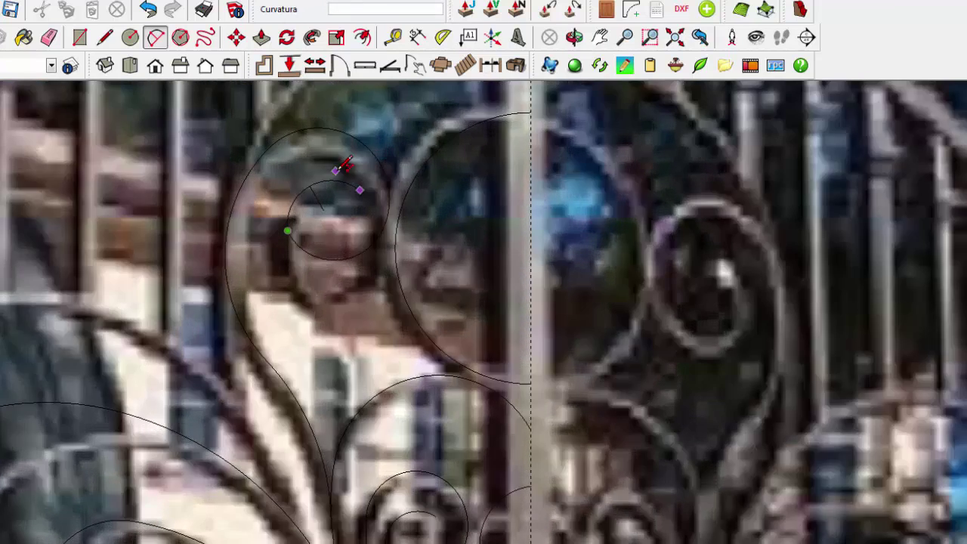
{"action": "left_click", "coordinate": [346, 161]}
{"action": "scroll", "coordinate": [345, 162], "scroll_direction": "down", "scroll_amount": 3}
{"action": "scroll", "coordinate": [377, 167], "scroll_direction": "up", "scroll_amount": 2}
- Draw the top arc from the centre guide meeting the seam, then exit the Arc tool
{"action": "left_click", "coordinate": [384, 163]}
{"action": "left_click", "coordinate": [246, 243]}
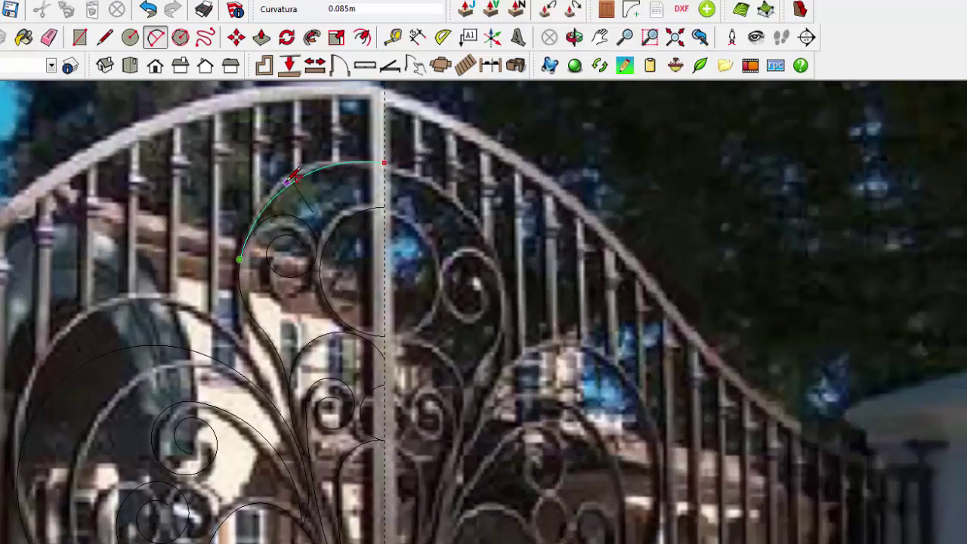
{"action": "left_click", "coordinate": [294, 193]}
{"action": "scroll", "coordinate": [295, 193], "scroll_direction": "down", "scroll_amount": 3}
{"action": "key", "text": "space"}
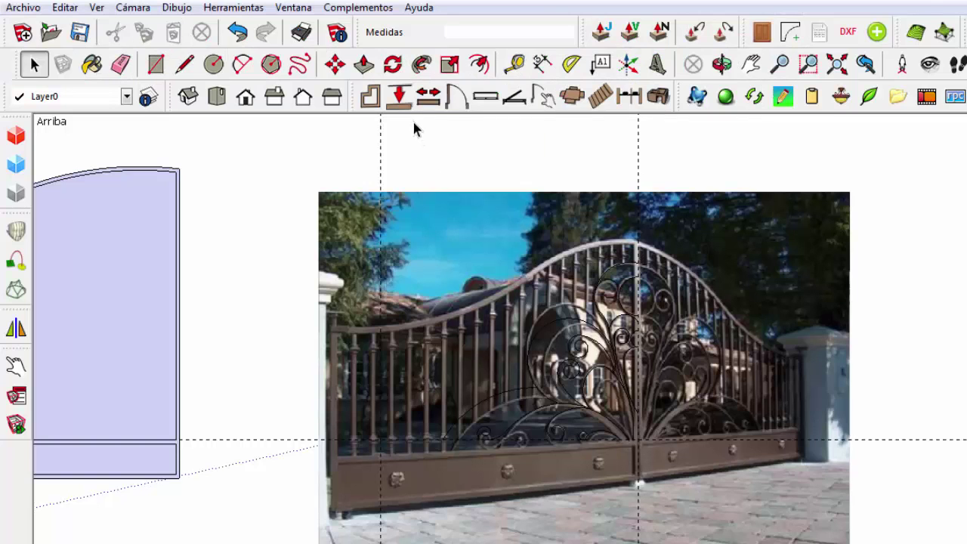
- Start a Save As of the model to a location on the computer
{"action": "left_click", "coordinate": [30, 13]}
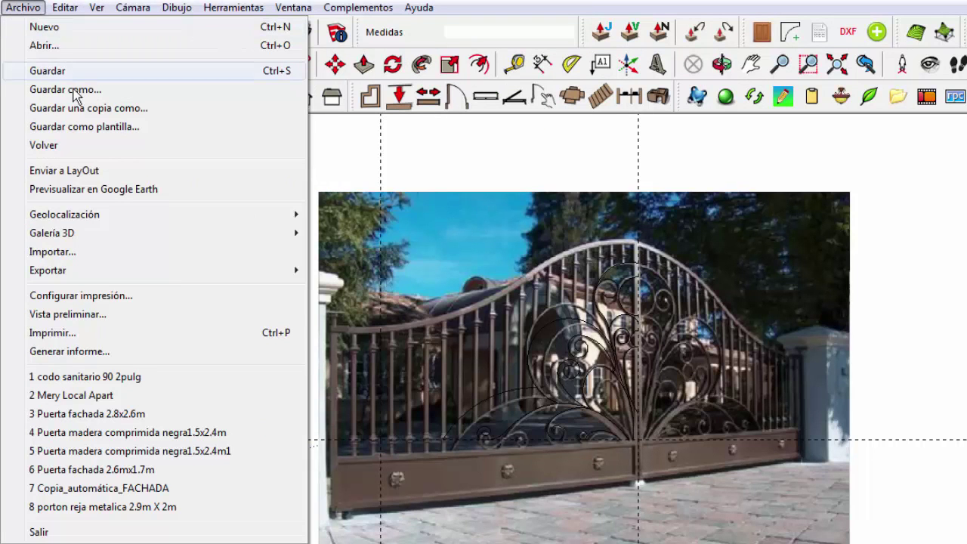
{"action": "left_click", "coordinate": [75, 90]}
{"action": "left_click", "coordinate": [100, 374]}
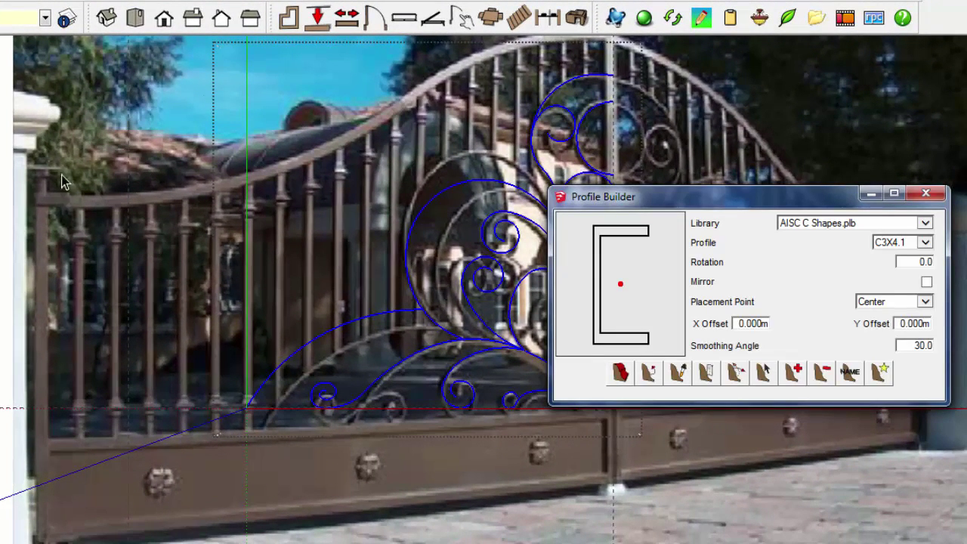
- Build an SQ10x10 bar from Squares Metric.plb at Bottom-Middle along the lower curve
{"action": "left_click", "coordinate": [43, 220]}
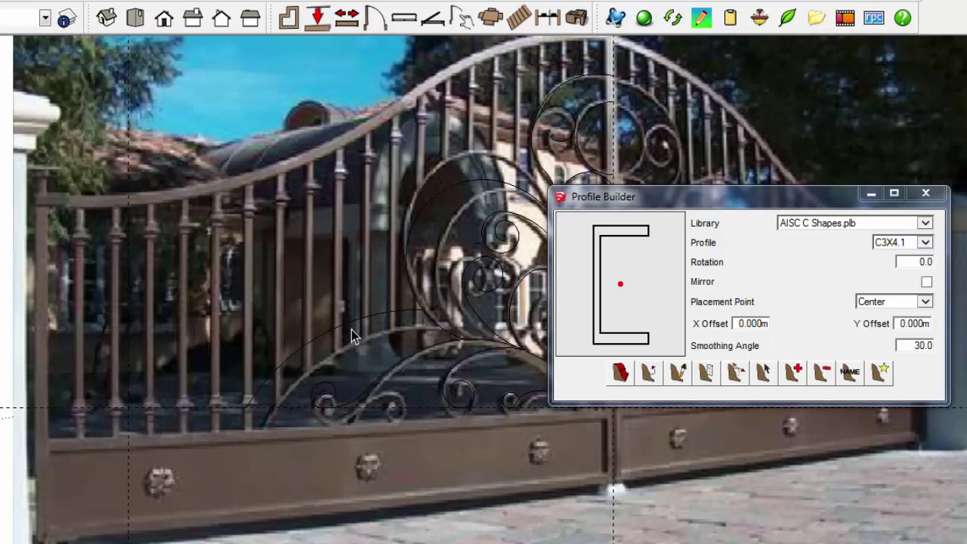
{"action": "left_click", "coordinate": [311, 342]}
{"action": "left_click", "coordinate": [926, 224]}
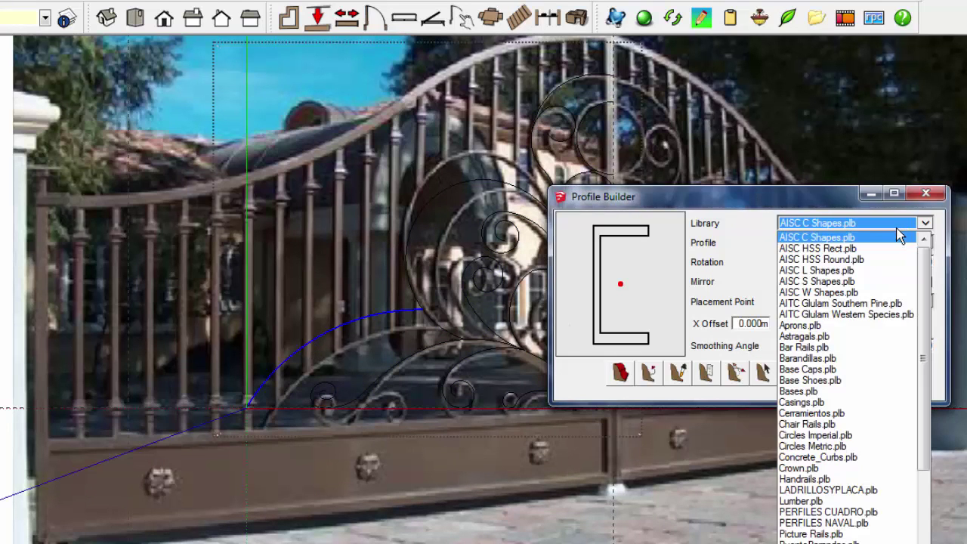
{"action": "scroll", "coordinate": [849, 360], "scroll_direction": "down", "scroll_amount": 2}
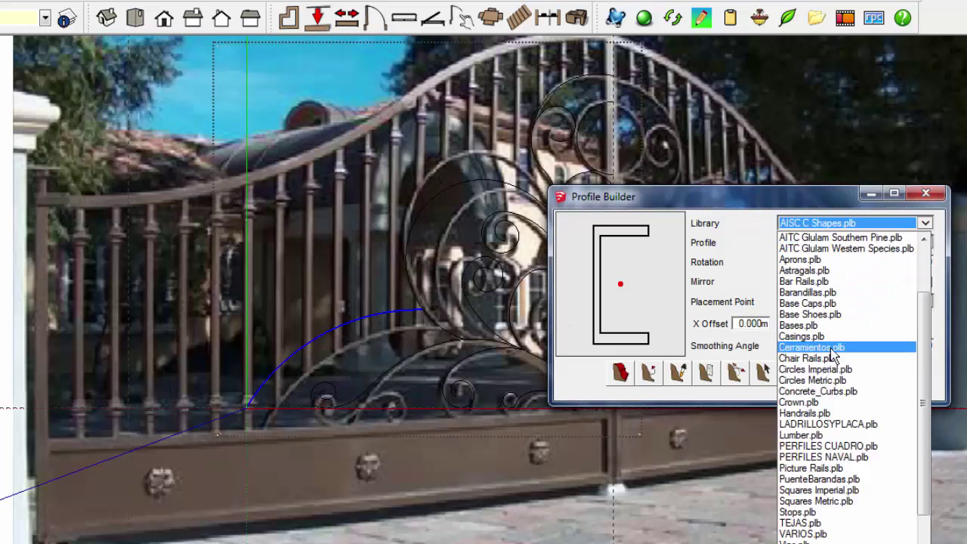
{"action": "scroll", "coordinate": [853, 345], "scroll_direction": "down", "scroll_amount": 2}
{"action": "left_click", "coordinate": [854, 460]}
{"action": "left_click", "coordinate": [907, 243]}
{"action": "left_click", "coordinate": [876, 268]}
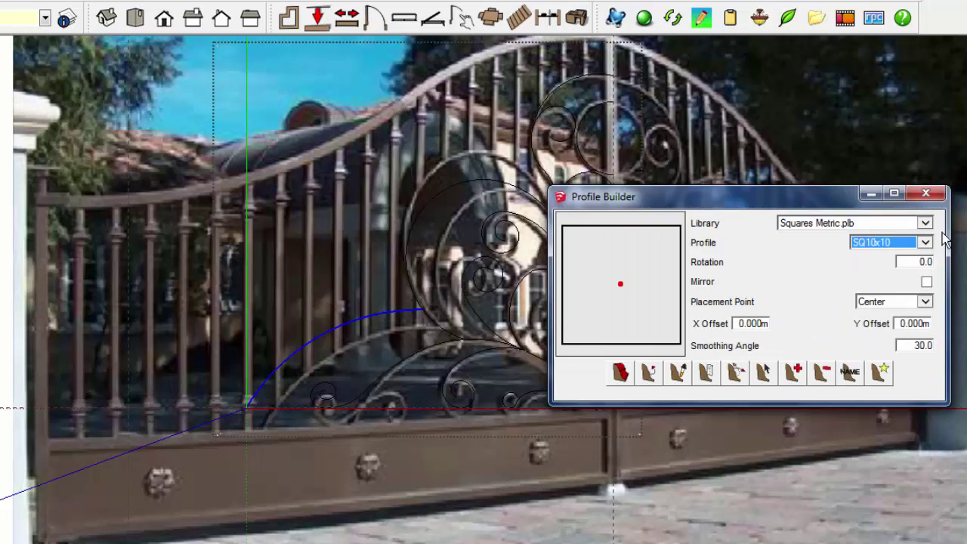
{"action": "left_click", "coordinate": [924, 301]}
{"action": "left_click", "coordinate": [888, 385]}
{"action": "left_click", "coordinate": [620, 372]}
- Answer the path-direction prompt to finish the pending square bar
{"action": "left_click", "coordinate": [799, 339]}
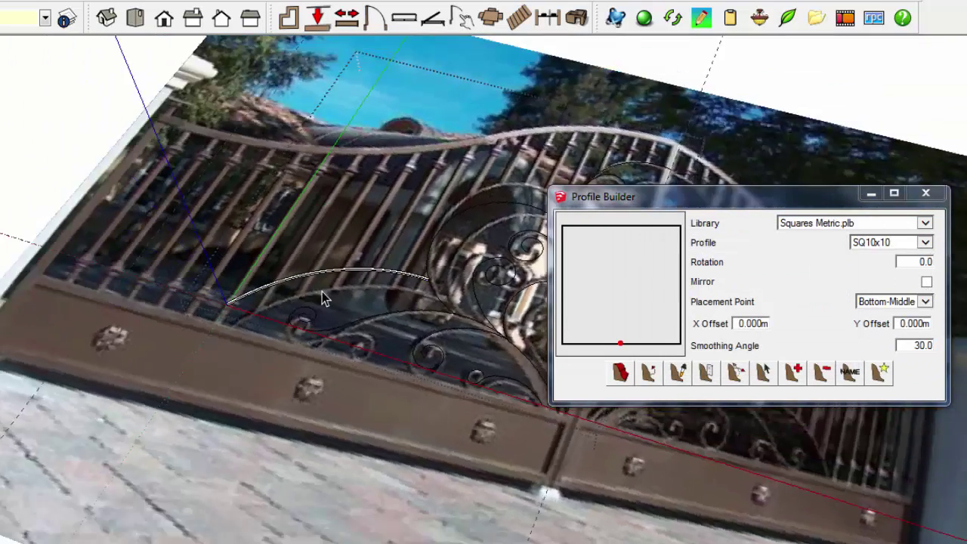
{"action": "scroll", "coordinate": [308, 345], "scroll_direction": "up", "scroll_amount": 5}
{"action": "scroll", "coordinate": [261, 368], "scroll_direction": "up", "scroll_amount": 3}
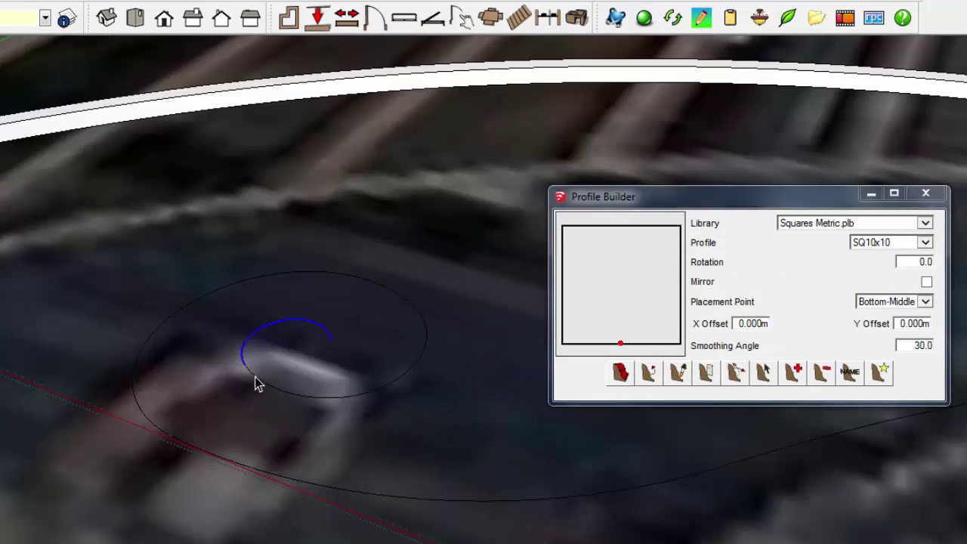
{"action": "scroll", "coordinate": [280, 388], "scroll_direction": "down", "scroll_amount": 4}
{"action": "scroll", "coordinate": [252, 434], "scroll_direction": "down", "scroll_amount": 3}
{"action": "scroll", "coordinate": [371, 252], "scroll_direction": "down", "scroll_amount": 2}
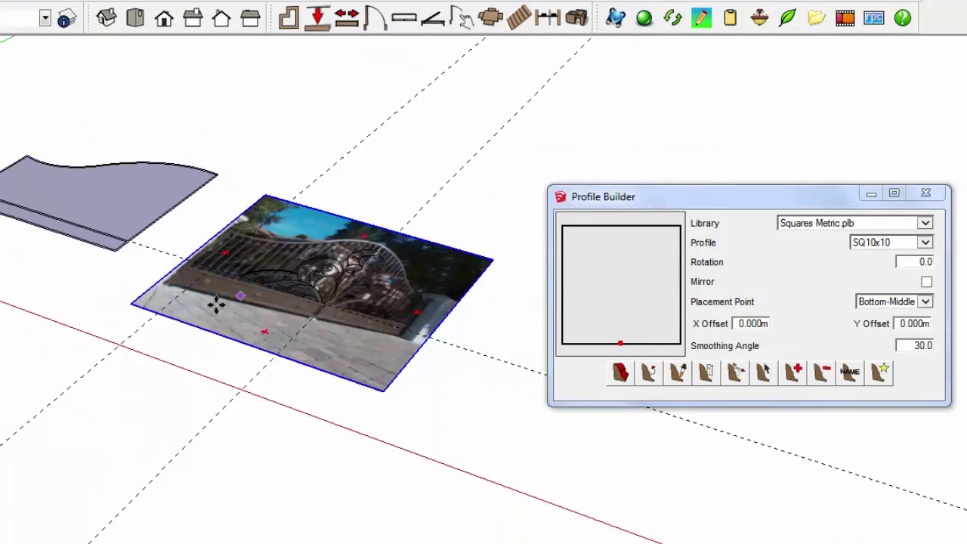
{"action": "scroll", "coordinate": [216, 304], "scroll_direction": "down", "scroll_amount": 1}
{"action": "scroll", "coordinate": [272, 259], "scroll_direction": "up", "scroll_amount": 5}
- Build a square bar along the ornament's left spiral curve
{"action": "left_click", "coordinate": [174, 356]}
{"action": "scroll", "coordinate": [234, 362], "scroll_direction": "down", "scroll_amount": 3}
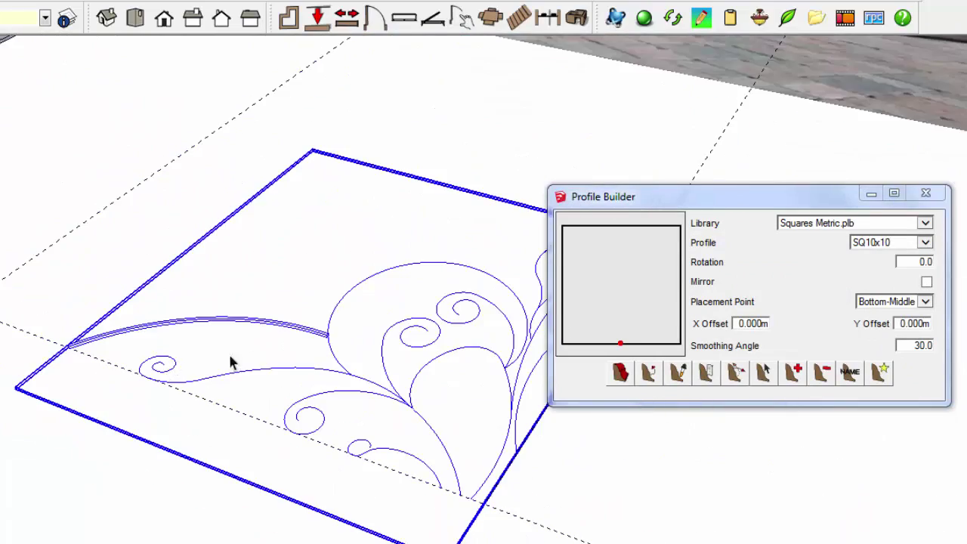
{"action": "scroll", "coordinate": [232, 363], "scroll_direction": "up", "scroll_amount": 1}
{"action": "left_click", "coordinate": [232, 364]}
{"action": "left_click", "coordinate": [658, 378]}
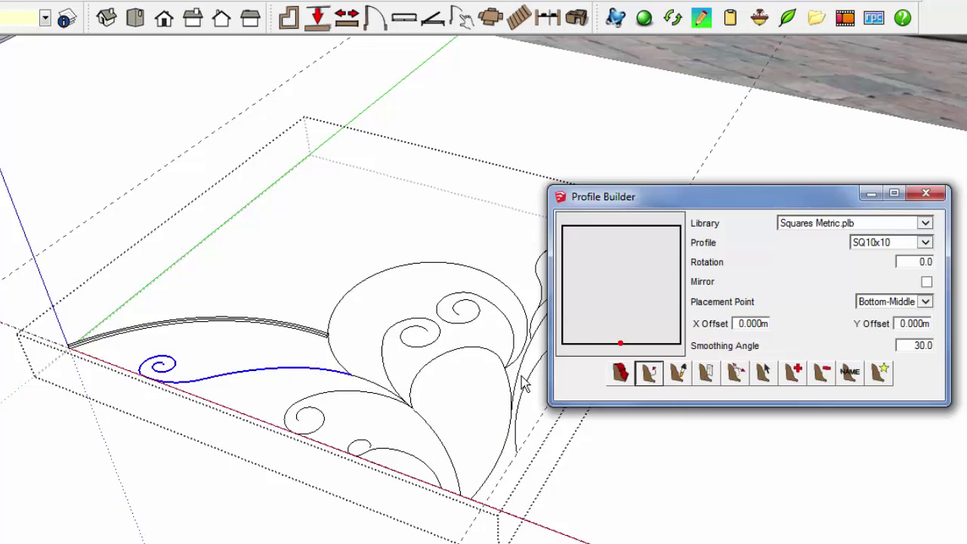
{"action": "scroll", "coordinate": [151, 484], "scroll_direction": "up", "scroll_amount": 3}
{"action": "scroll", "coordinate": [148, 499], "scroll_direction": "down", "scroll_amount": 2}
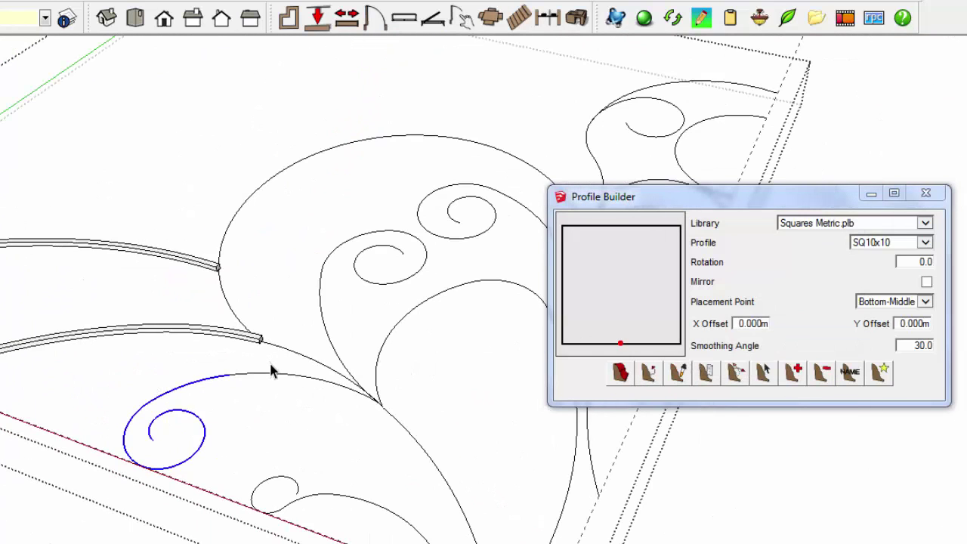
- Build square bars along a spiral arc and the large arc, keeping path direction unreversed
{"action": "left_click", "coordinate": [648, 372]}
{"action": "left_click", "coordinate": [336, 384]}
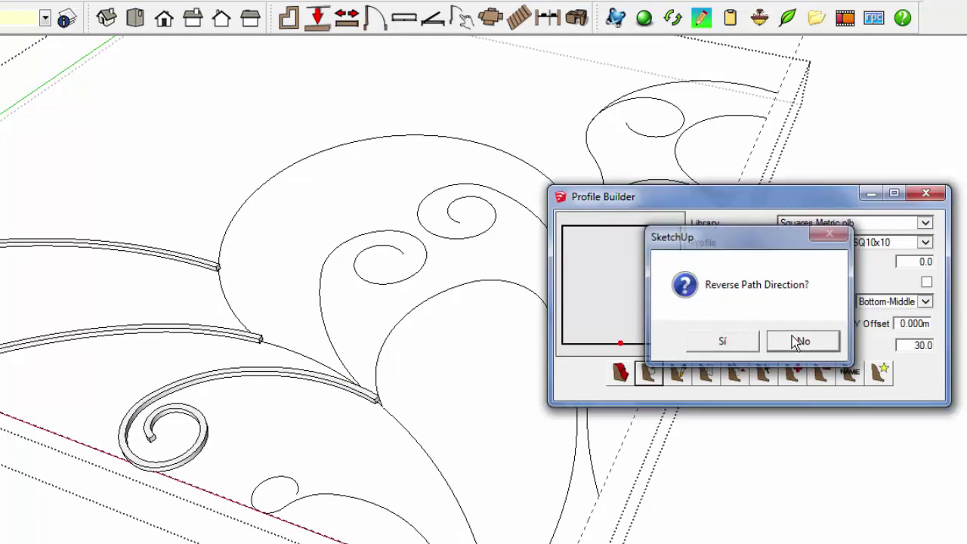
{"action": "scroll", "coordinate": [317, 409], "scroll_direction": "down", "scroll_amount": 3}
{"action": "key", "text": "Return"}
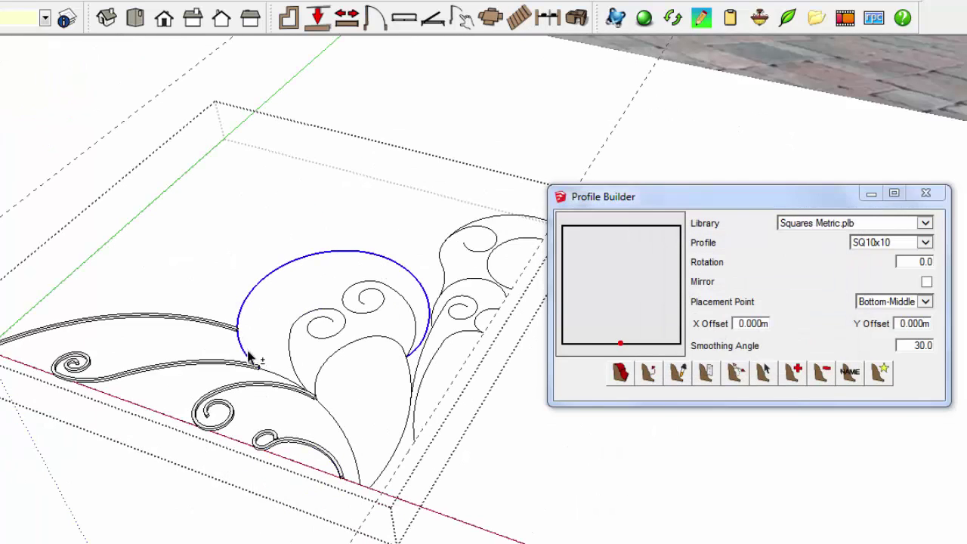
{"action": "left_click", "coordinate": [648, 372]}
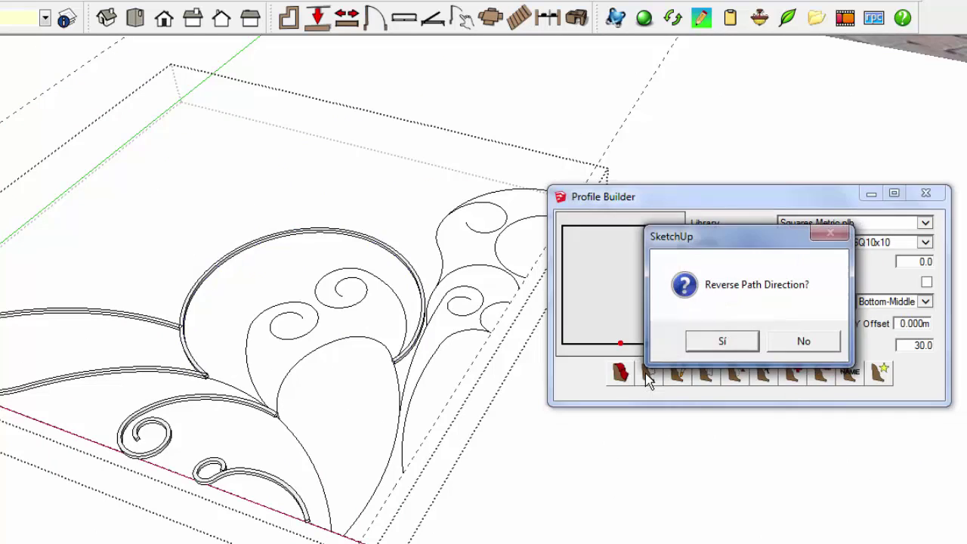
{"action": "left_click", "coordinate": [801, 349]}
{"action": "scroll", "coordinate": [226, 386], "scroll_direction": "up", "scroll_amount": 5}
{"action": "scroll", "coordinate": [279, 355], "scroll_direction": "down", "scroll_amount": 6}
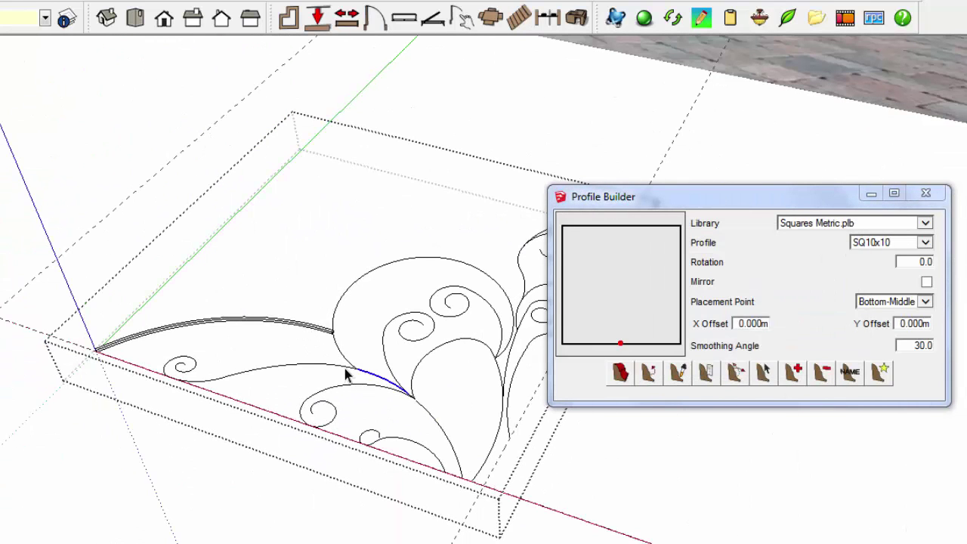
- Build a square bar along another picked scroll path
{"action": "left_click", "coordinate": [648, 373]}
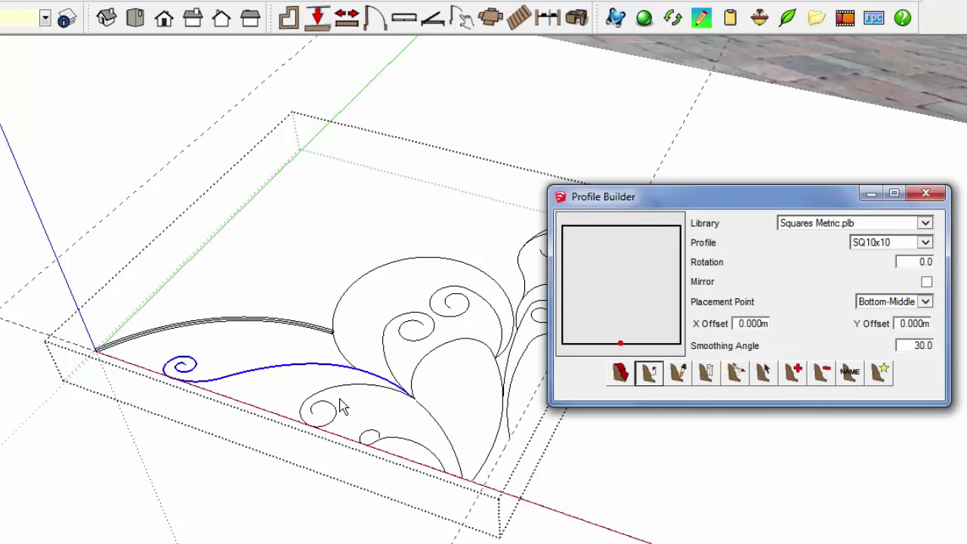
{"action": "key", "text": "Return"}
{"action": "scroll", "coordinate": [282, 429], "scroll_direction": "up", "scroll_amount": 3}
{"action": "scroll", "coordinate": [363, 393], "scroll_direction": "up", "scroll_amount": 3}
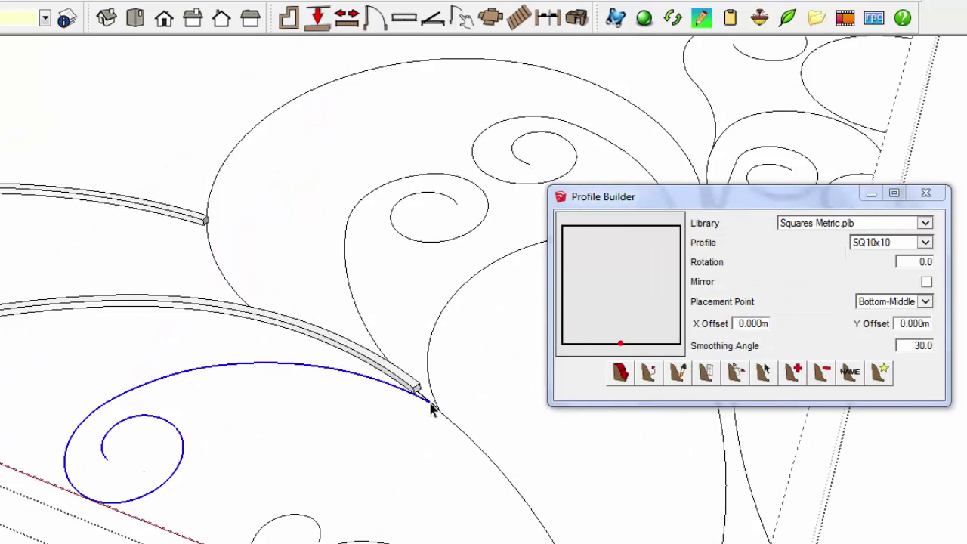
{"action": "scroll", "coordinate": [430, 408], "scroll_direction": "up", "scroll_amount": 2}
{"action": "scroll", "coordinate": [355, 397], "scroll_direction": "up", "scroll_amount": 3}
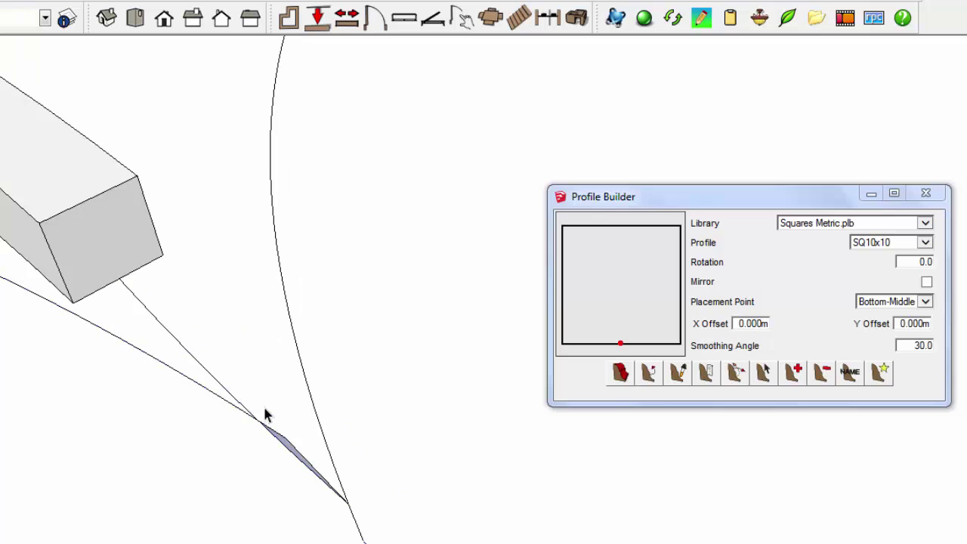
{"action": "scroll", "coordinate": [300, 445], "scroll_direction": "down", "scroll_amount": 5}
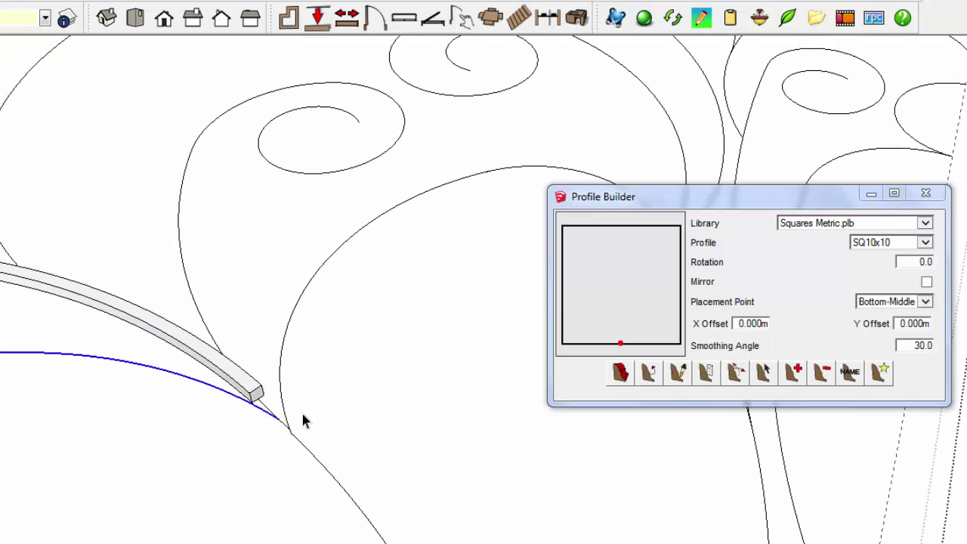
{"action": "scroll", "coordinate": [301, 415], "scroll_direction": "down", "scroll_amount": 3}
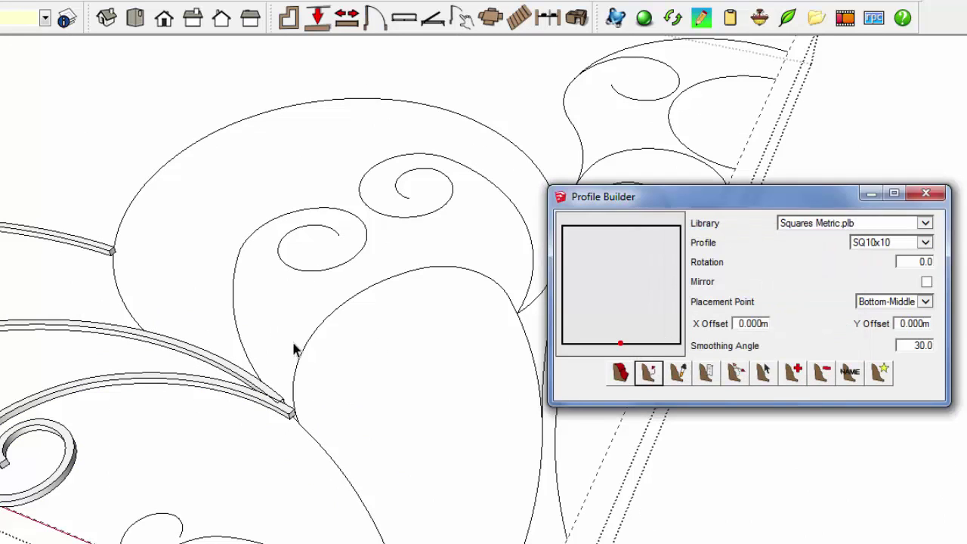
- Build square bars along the small spiral, the large outer arc and the inner spiral
{"action": "left_click", "coordinate": [649, 378]}
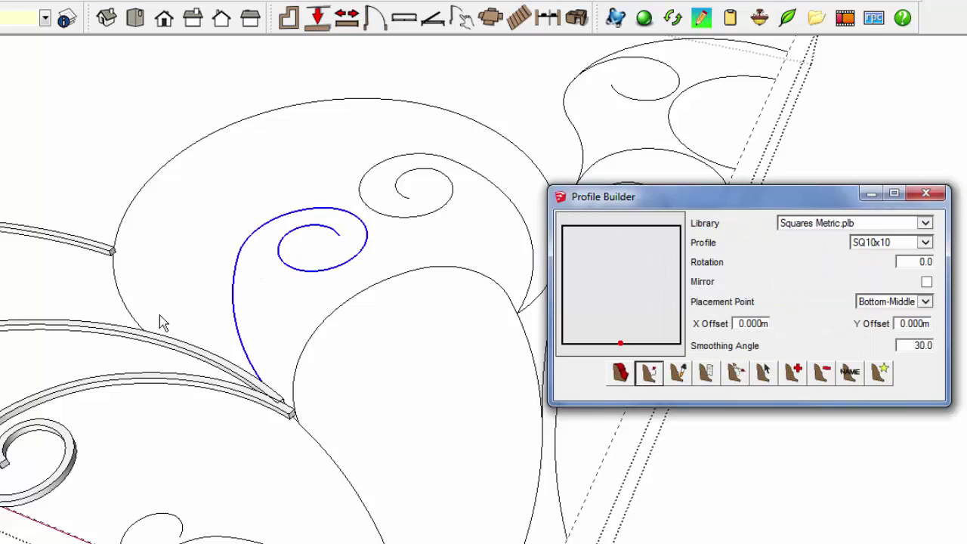
{"action": "left_click", "coordinate": [797, 343]}
{"action": "middle_click_drag", "start_coordinate": [487, 143], "coordinate": [356, 263], "text": "shift"}
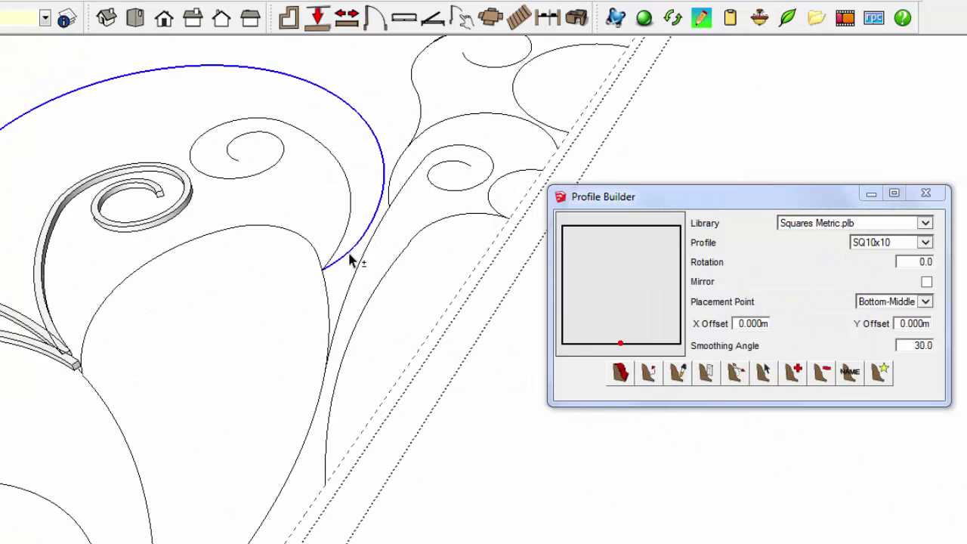
{"action": "left_click", "coordinate": [649, 372]}
{"action": "left_click", "coordinate": [801, 342]}
{"action": "left_click_drag", "start_coordinate": [328, 130], "coordinate": [196, 173]}
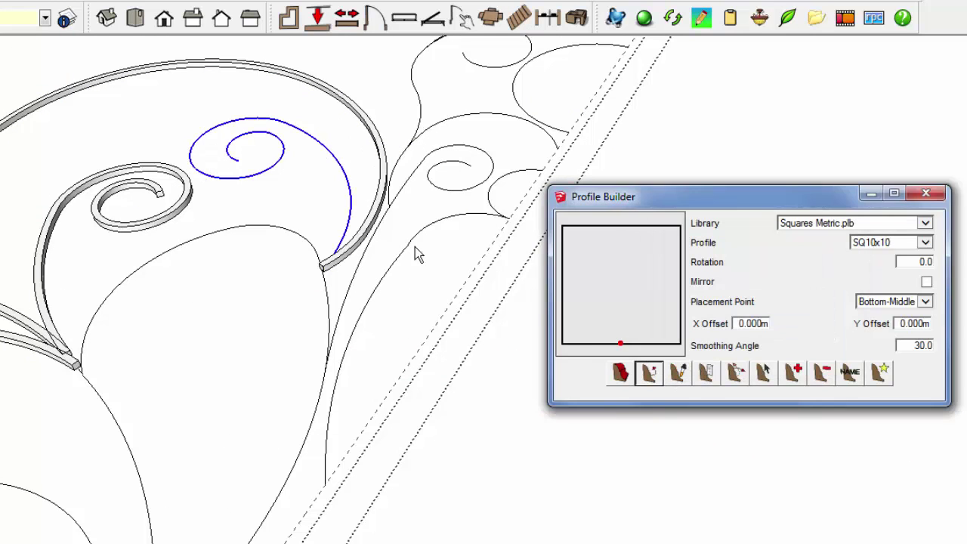
{"action": "key", "text": "Return"}
{"action": "scroll", "coordinate": [302, 287], "scroll_direction": "up", "scroll_amount": 3}
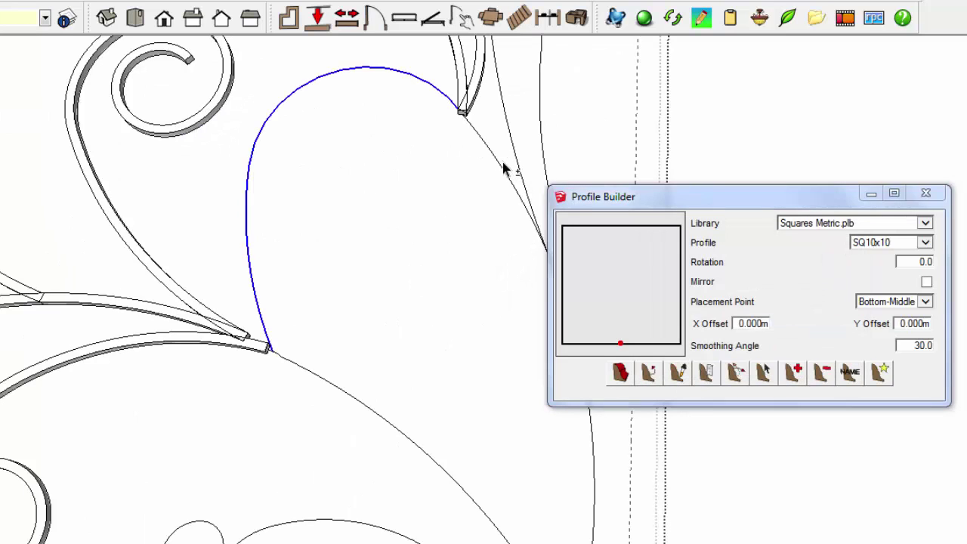
- Build a square bar along the heart-shaped arc without reversing its direction
{"action": "left_click", "coordinate": [648, 372]}
{"action": "scroll", "coordinate": [277, 355], "scroll_direction": "up", "scroll_amount": 2}
{"action": "scroll", "coordinate": [287, 367], "scroll_direction": "up", "scroll_amount": 2}
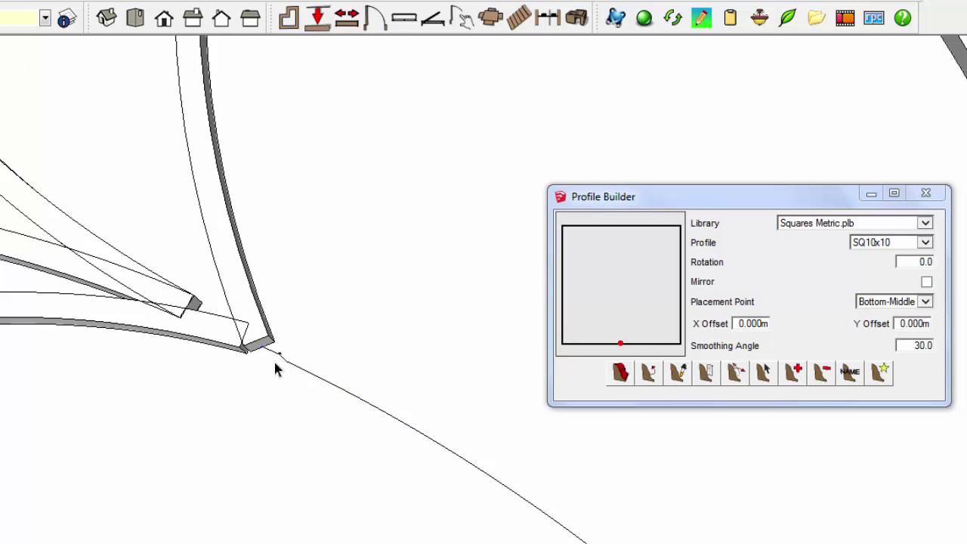
{"action": "scroll", "coordinate": [275, 348], "scroll_direction": "up", "scroll_amount": 2}
{"action": "scroll", "coordinate": [234, 329], "scroll_direction": "down", "scroll_amount": 2}
{"action": "scroll", "coordinate": [273, 286], "scroll_direction": "down", "scroll_amount": 2}
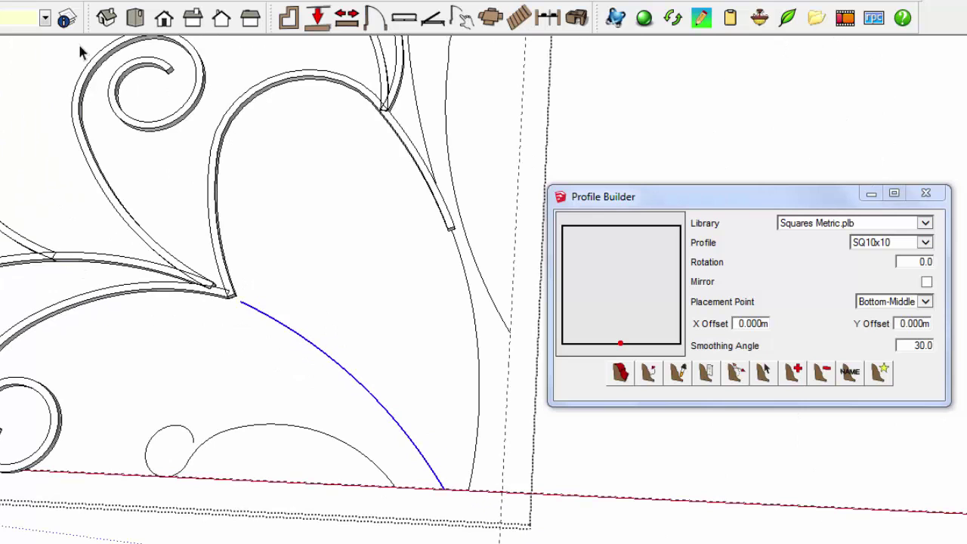
{"action": "scroll", "coordinate": [249, 292], "scroll_direction": "up", "scroll_amount": 2}
{"action": "scroll", "coordinate": [514, 492], "scroll_direction": "down", "scroll_amount": 2}
{"action": "scroll", "coordinate": [311, 277], "scroll_direction": "up", "scroll_amount": 3}
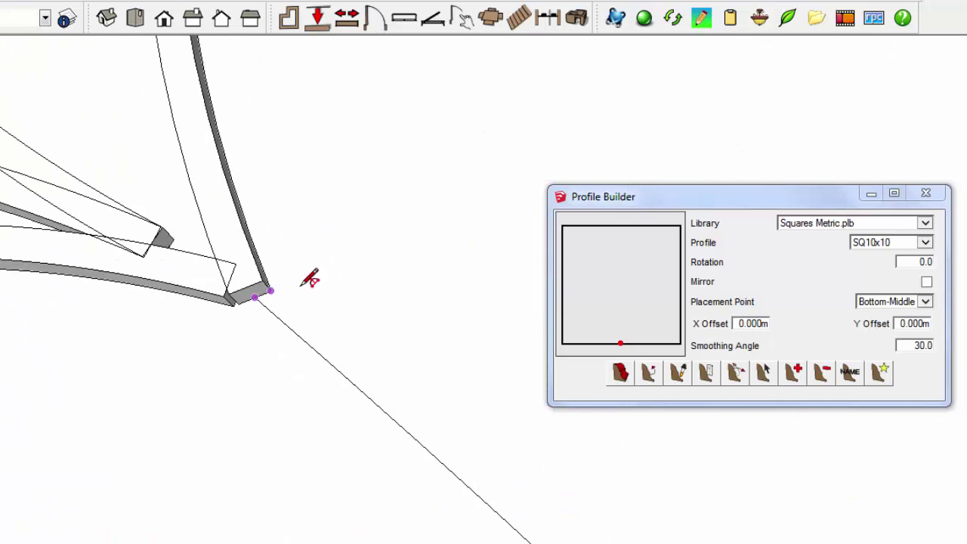
{"action": "scroll", "coordinate": [437, 349], "scroll_direction": "down", "scroll_amount": 2}
{"action": "scroll", "coordinate": [241, 199], "scroll_direction": "down", "scroll_amount": 3}
{"action": "left_click", "coordinate": [648, 371]}
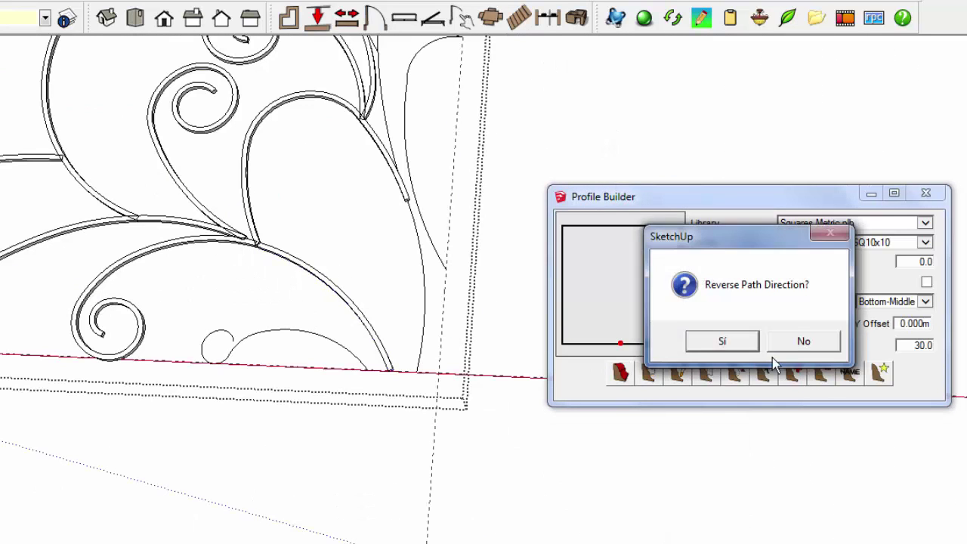
- Build square bars along the small bottom curl and the long right-side curve
{"action": "left_click", "coordinate": [803, 339]}
{"action": "left_click_drag", "start_coordinate": [199, 309], "coordinate": [373, 410]}
{"action": "left_click", "coordinate": [436, 265]}
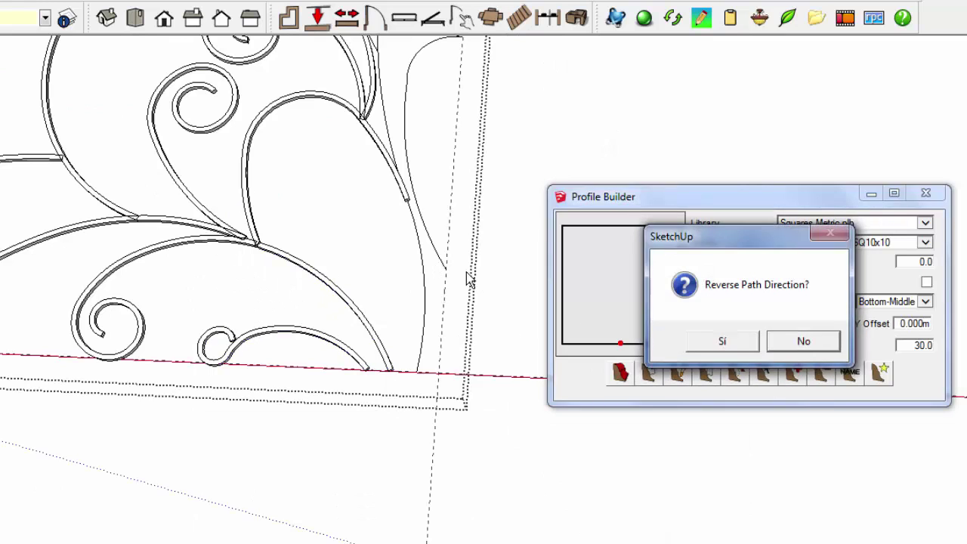
{"action": "key", "text": "Return"}
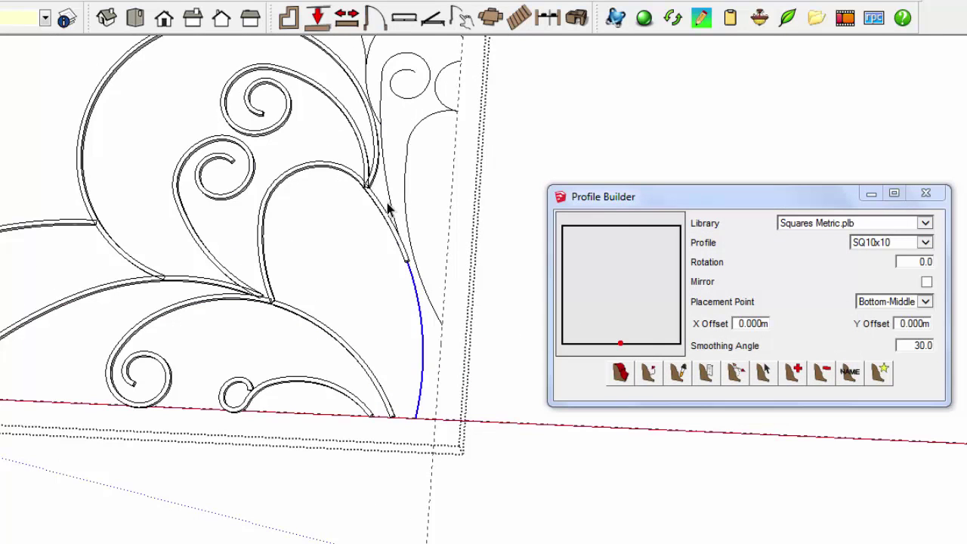
{"action": "scroll", "coordinate": [382, 105], "scroll_direction": "down", "scroll_amount": 1}
{"action": "left_click", "coordinate": [648, 372]}
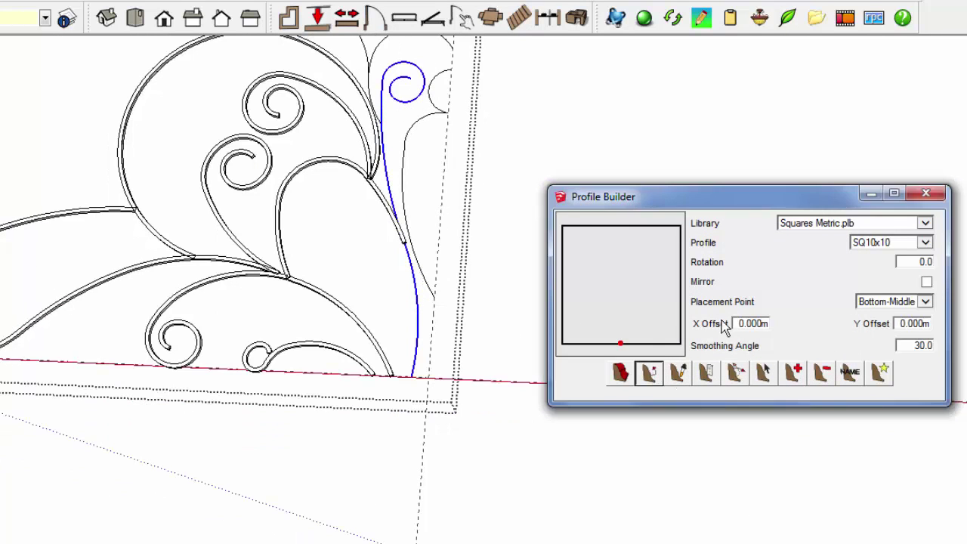
{"action": "left_click", "coordinate": [408, 185]}
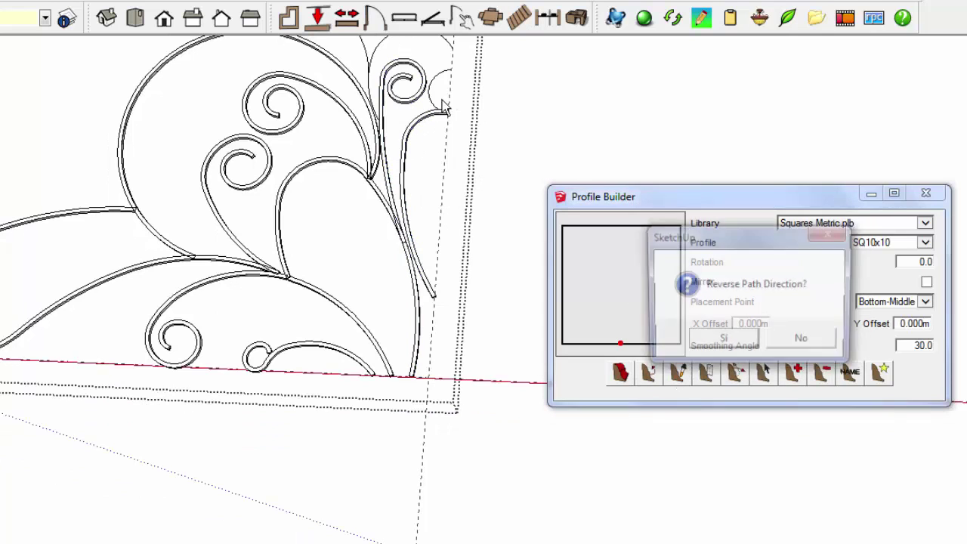
{"action": "key", "text": "Return"}
{"action": "left_click", "coordinate": [444, 106]}
{"action": "left_click", "coordinate": [682, 341]}
- Build a square bar along the curve near the leaf's top corner
{"action": "scroll", "coordinate": [442, 97], "scroll_direction": "up", "scroll_amount": 3}
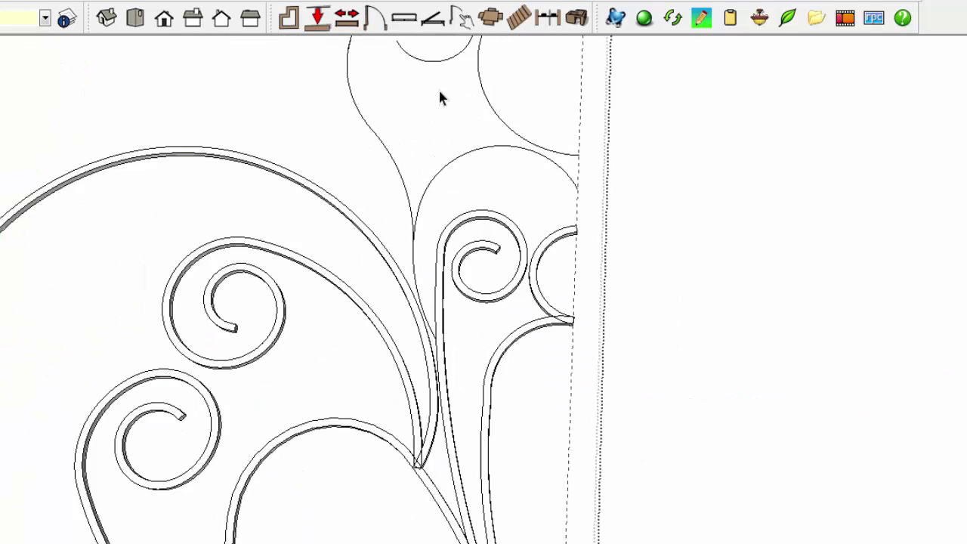
{"action": "scroll", "coordinate": [157, 42], "scroll_direction": "up", "scroll_amount": 2}
{"action": "middle_click_drag", "start_coordinate": [719, 333], "coordinate": [609, 276], "text": "shift"}
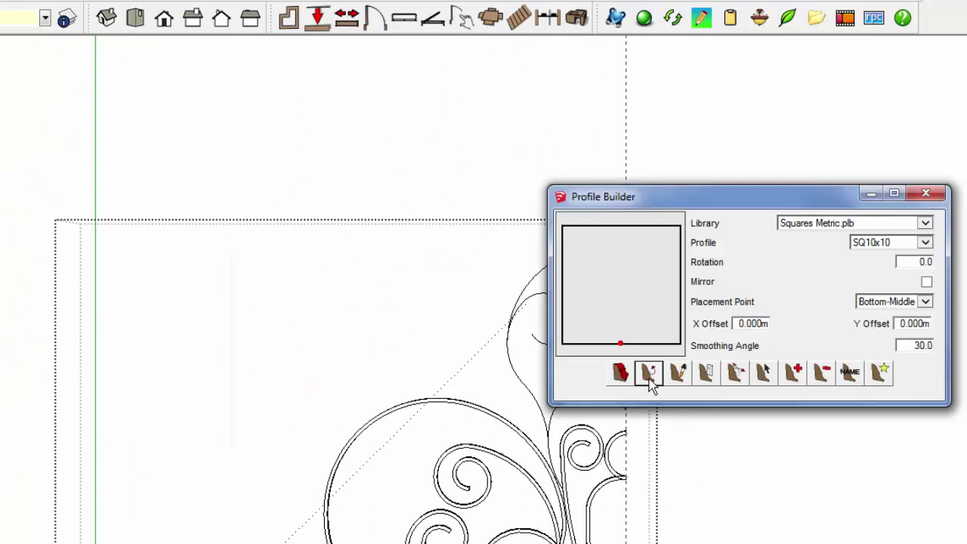
{"action": "left_click", "coordinate": [649, 378]}
{"action": "left_click", "coordinate": [794, 341]}
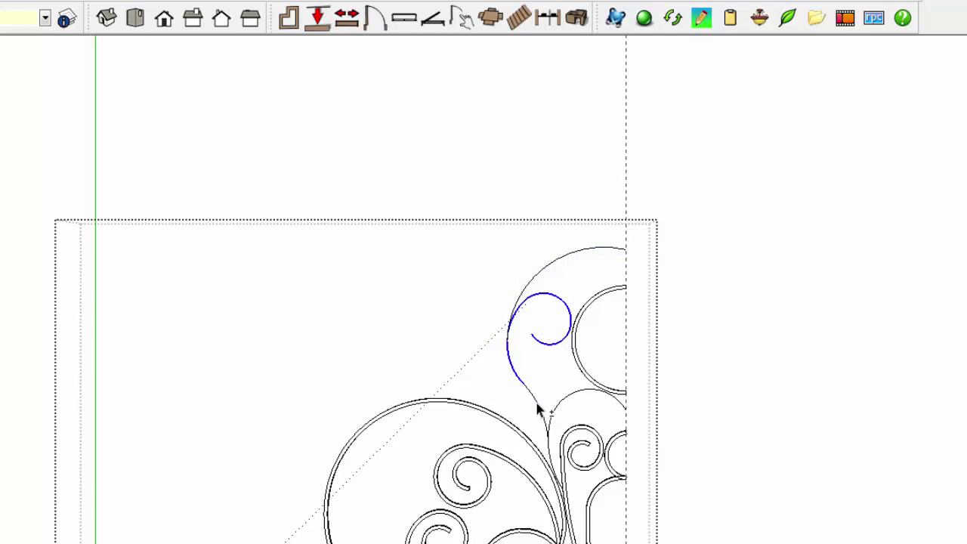
{"action": "scroll", "coordinate": [521, 374], "scroll_direction": "up", "scroll_amount": 3}
{"action": "scroll", "coordinate": [509, 340], "scroll_direction": "down", "scroll_amount": 2}
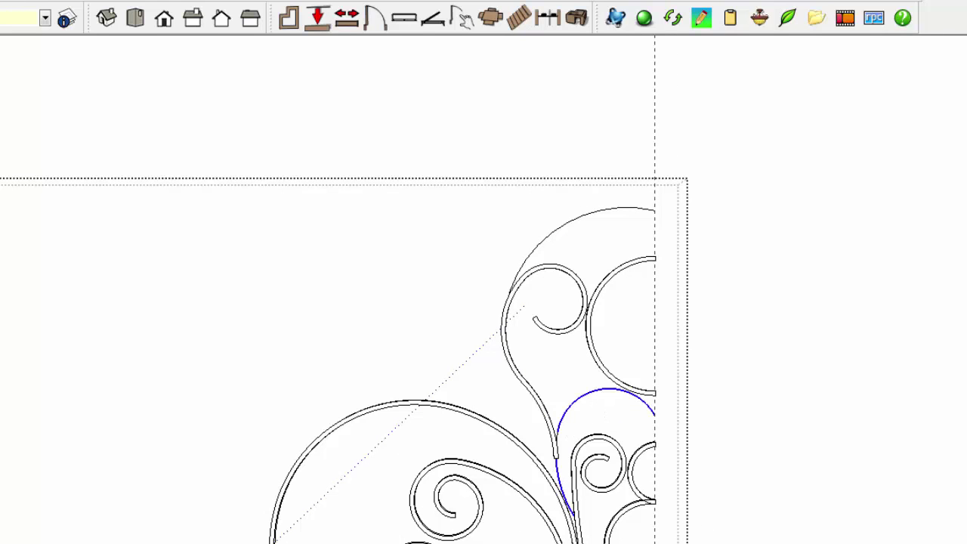
- Build a square bar along the last selected arc and orbit around to check it
{"action": "left_click", "coordinate": [831, 340]}
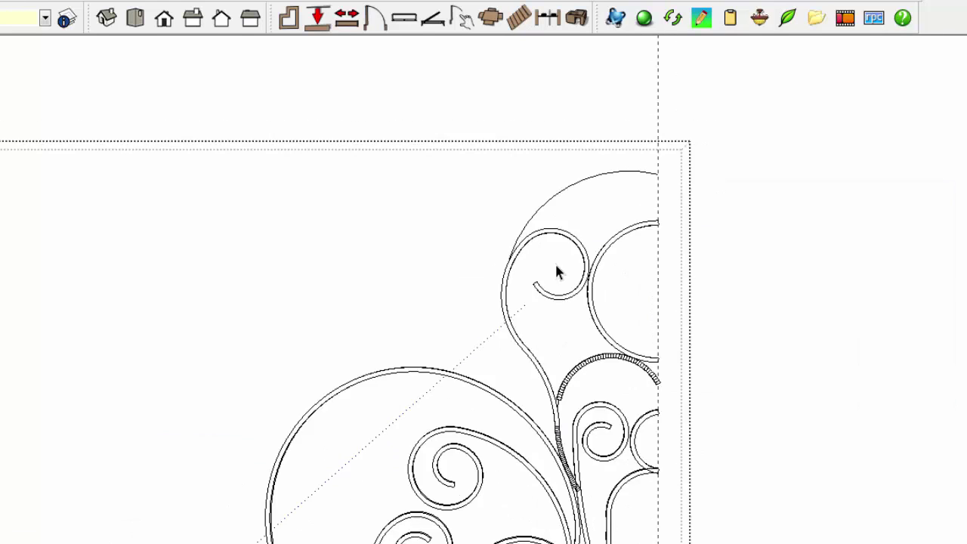
{"action": "scroll", "coordinate": [559, 325], "scroll_direction": "up", "scroll_amount": 3}
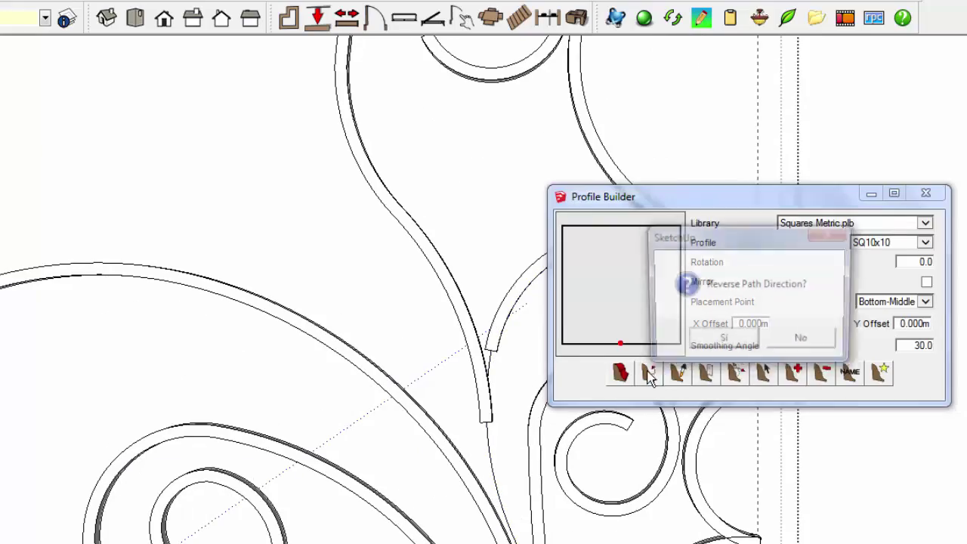
{"action": "left_click", "coordinate": [807, 338]}
{"action": "scroll", "coordinate": [541, 284], "scroll_direction": "down", "scroll_amount": 2}
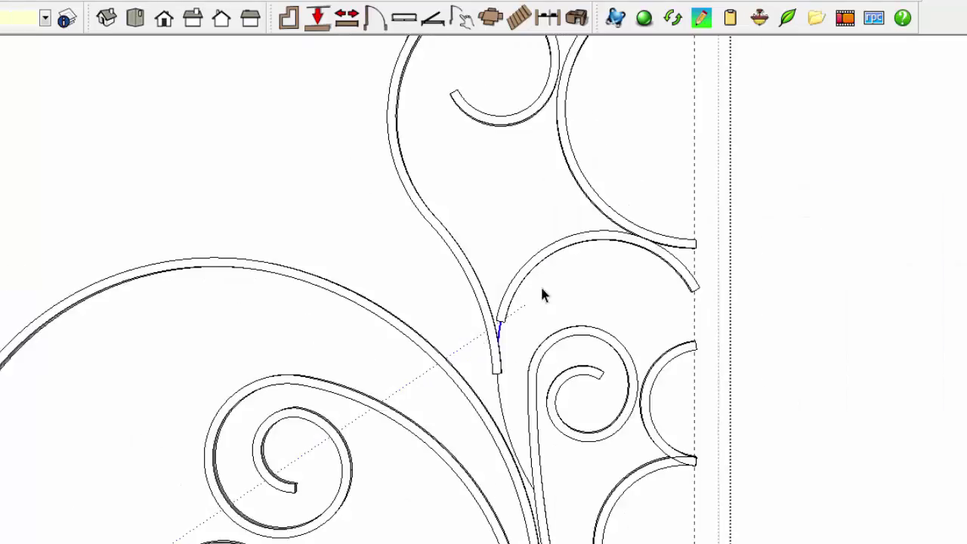
{"action": "middle_click_drag", "start_coordinate": [540, 284], "coordinate": [524, 189]}
{"action": "scroll", "coordinate": [538, 143], "scroll_direction": "up", "scroll_amount": 3}
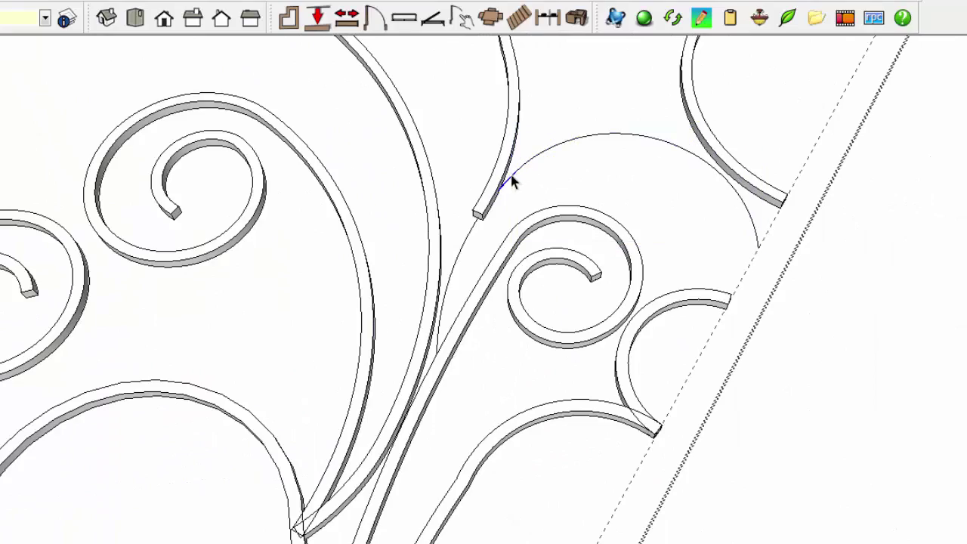
{"action": "scroll", "coordinate": [466, 291], "scroll_direction": "down", "scroll_amount": 3}
{"action": "middle_click_drag", "start_coordinate": [467, 291], "coordinate": [446, 351]}
{"action": "scroll", "coordinate": [445, 351], "scroll_direction": "up", "scroll_amount": 3}
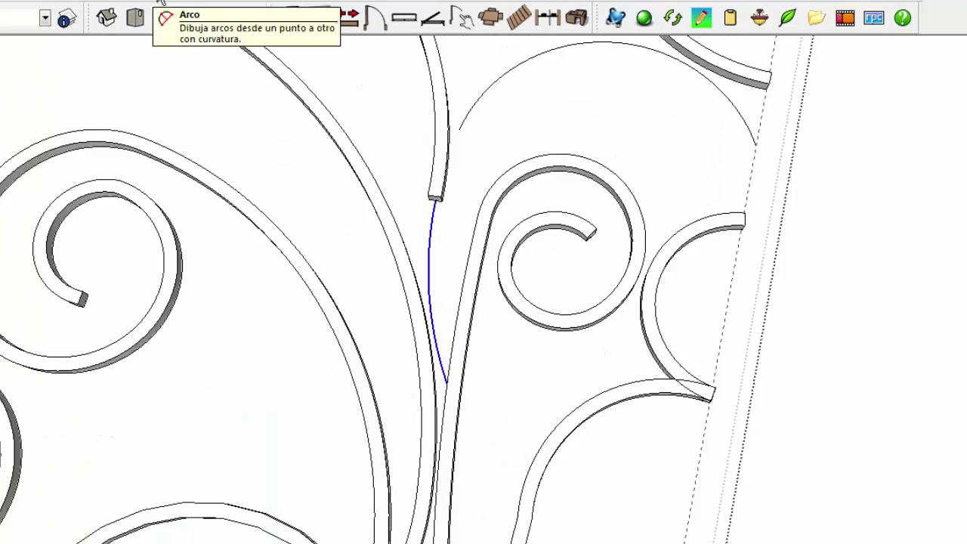
{"action": "scroll", "coordinate": [540, 387], "scroll_direction": "up", "scroll_amount": 2}
{"action": "middle_click_drag", "start_coordinate": [539, 386], "coordinate": [842, 181]}
{"action": "scroll", "coordinate": [613, 106], "scroll_direction": "down", "scroll_amount": 2}
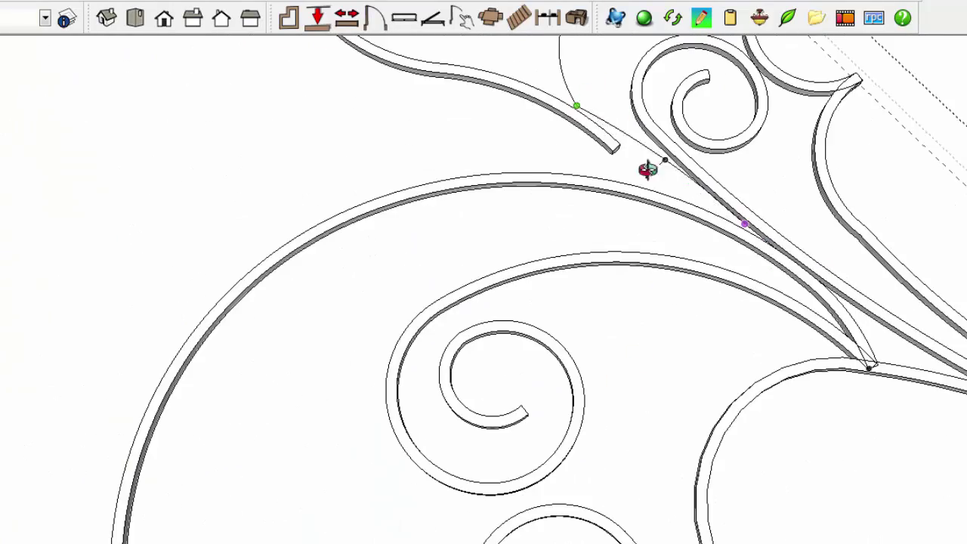
{"action": "middle_click_drag", "start_coordinate": [648, 169], "coordinate": [382, 377]}
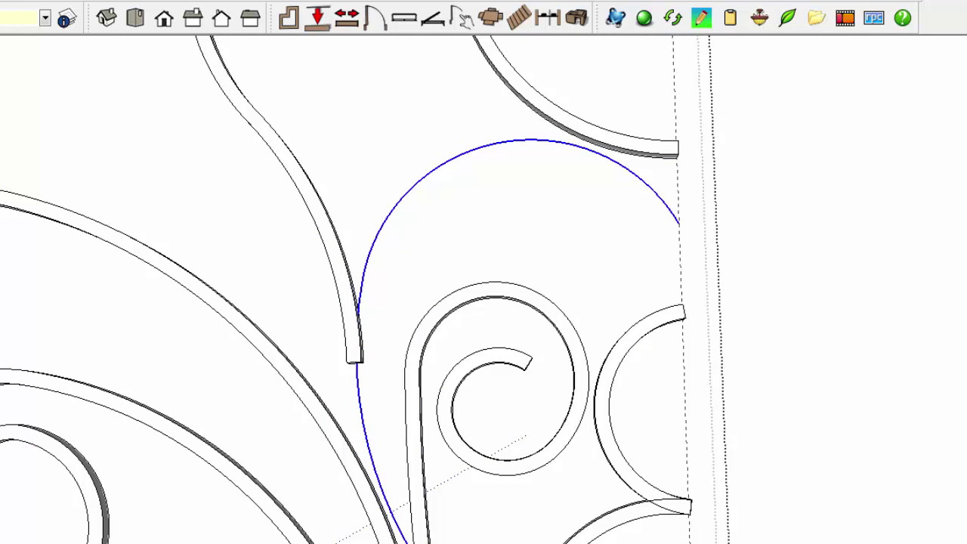
{"action": "key", "text": "Return"}
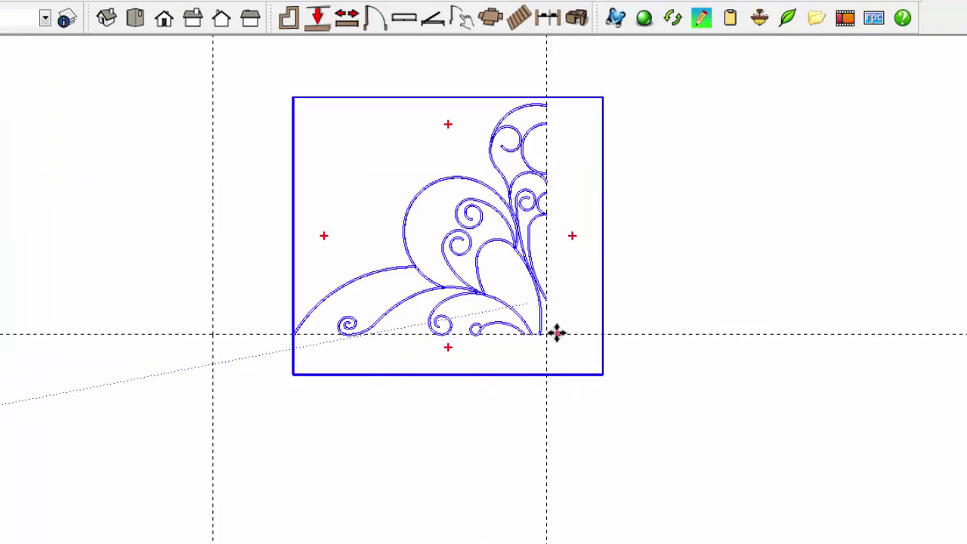
- Move the ornament onto the panel's bottom-right corner and scale it up to fill it
{"action": "left_click_drag", "start_coordinate": [557, 332], "coordinate": [136, 317]}
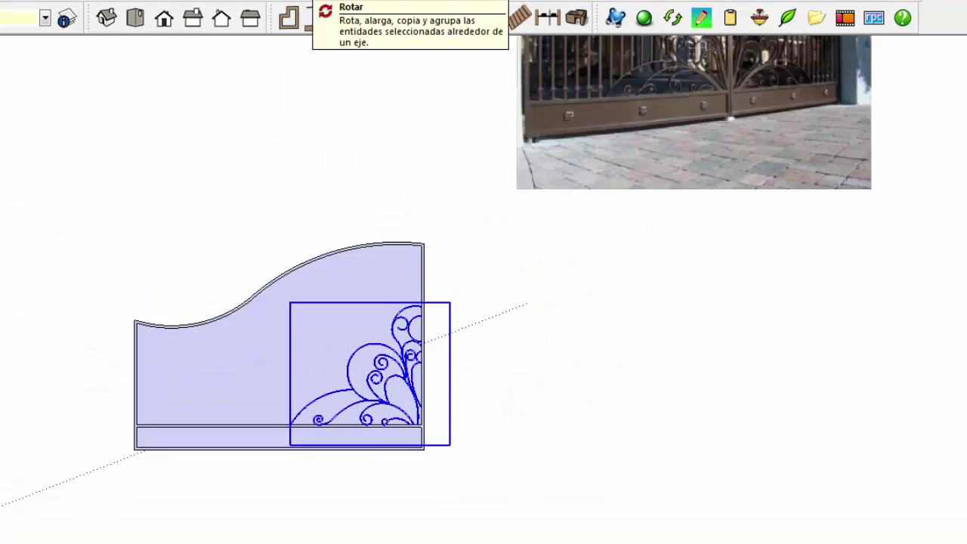
{"action": "left_click", "coordinate": [347, 17]}
{"action": "left_click_drag", "start_coordinate": [287, 295], "coordinate": [202, 278]}
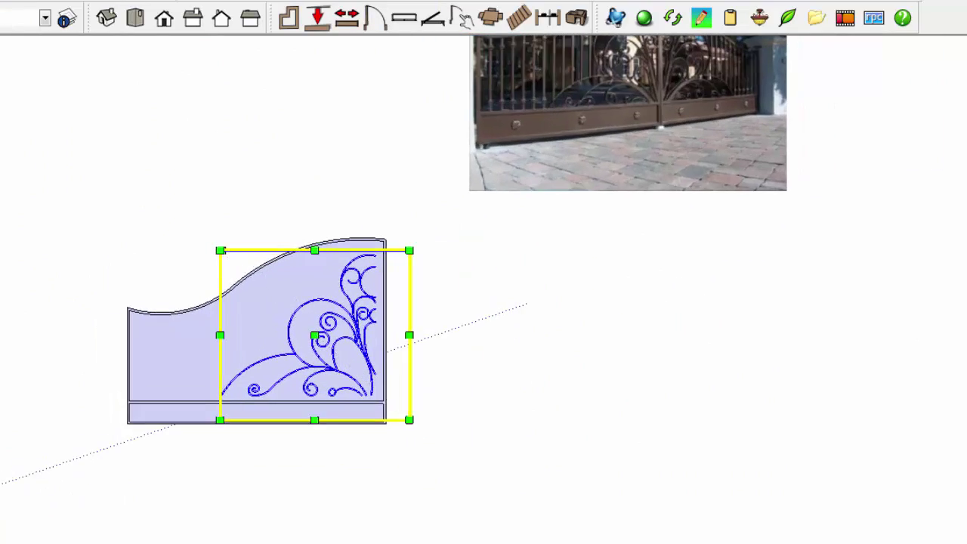
- Switch to Top view to see the enlarged ornament in the corner
{"action": "scroll", "coordinate": [220, 400], "scroll_direction": "up", "scroll_amount": 3}
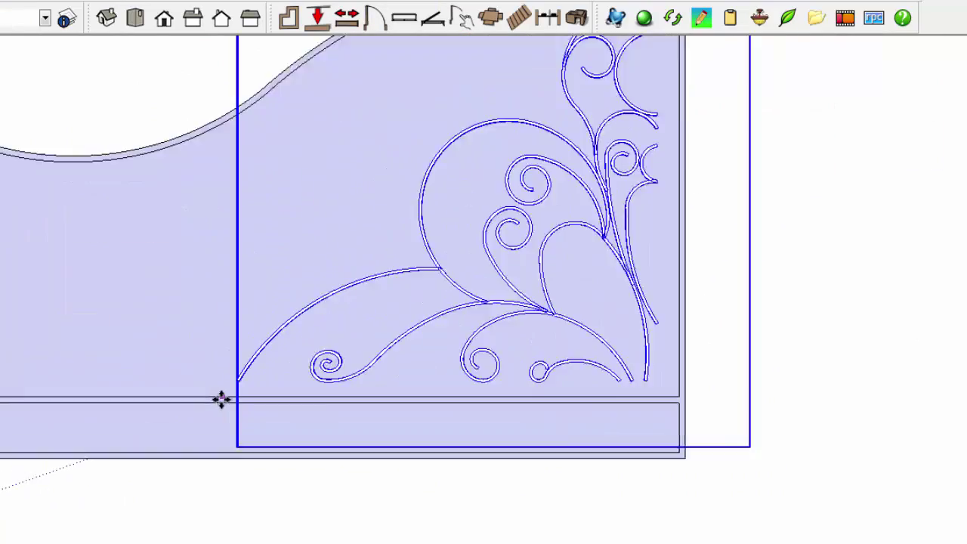
{"action": "scroll", "coordinate": [242, 374], "scroll_direction": "up", "scroll_amount": 3}
{"action": "scroll", "coordinate": [246, 288], "scroll_direction": "up", "scroll_amount": 3}
{"action": "scroll", "coordinate": [250, 290], "scroll_direction": "up", "scroll_amount": 2}
{"action": "scroll", "coordinate": [116, 339], "scroll_direction": "down", "scroll_amount": 3}
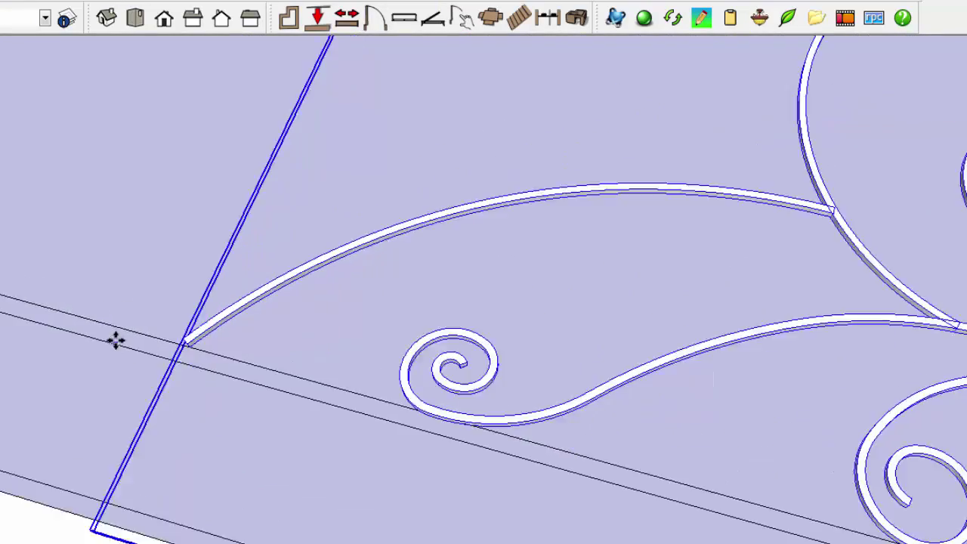
{"action": "scroll", "coordinate": [655, 138], "scroll_direction": "down", "scroll_amount": 3}
{"action": "scroll", "coordinate": [630, 192], "scroll_direction": "up", "scroll_amount": 3}
{"action": "scroll", "coordinate": [662, 224], "scroll_direction": "up", "scroll_amount": 2}
{"action": "scroll", "coordinate": [680, 234], "scroll_direction": "down", "scroll_amount": 2}
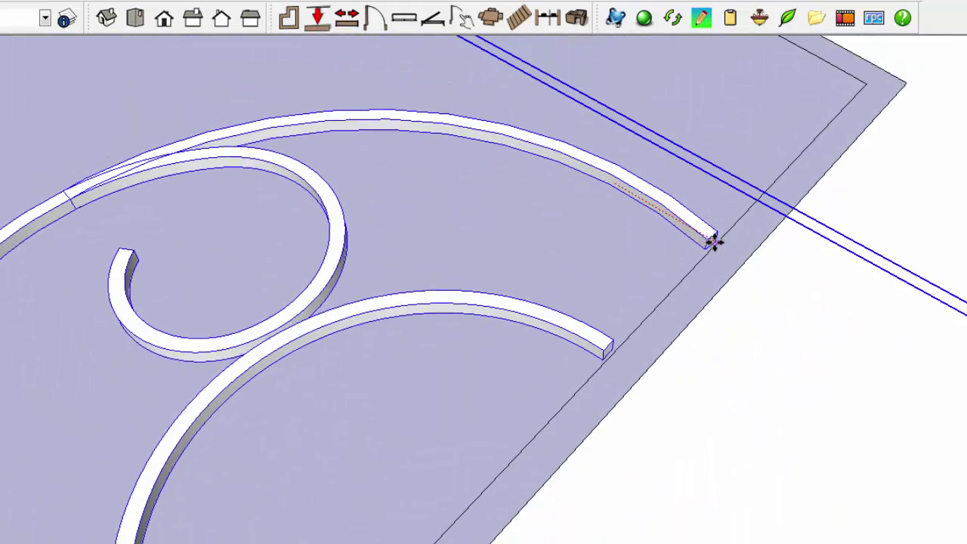
{"action": "scroll", "coordinate": [637, 214], "scroll_direction": "down", "scroll_amount": 3}
{"action": "left_click", "coordinate": [136, 20]}
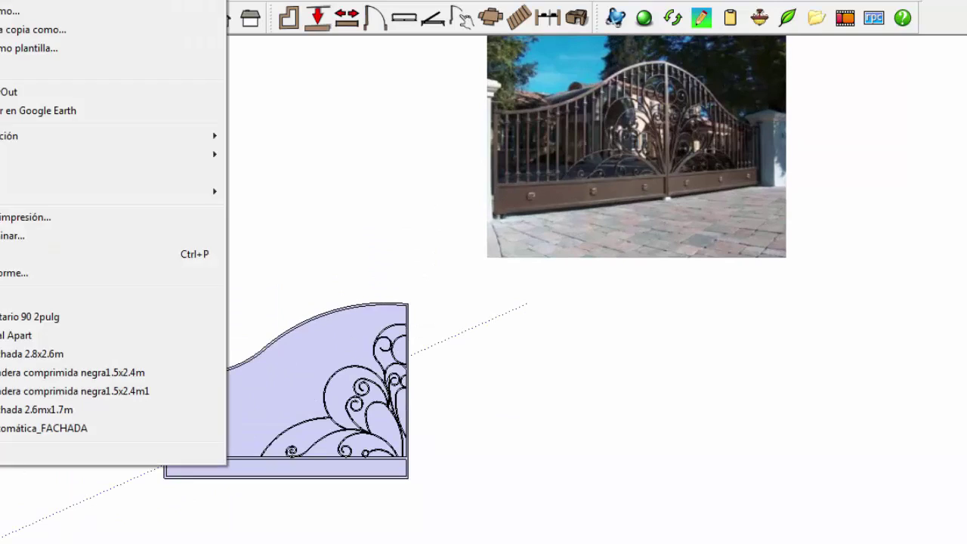
- Enter the gate panel group and start pushing its infill face with Push/Pull
{"action": "left_click", "coordinate": [340, 340]}
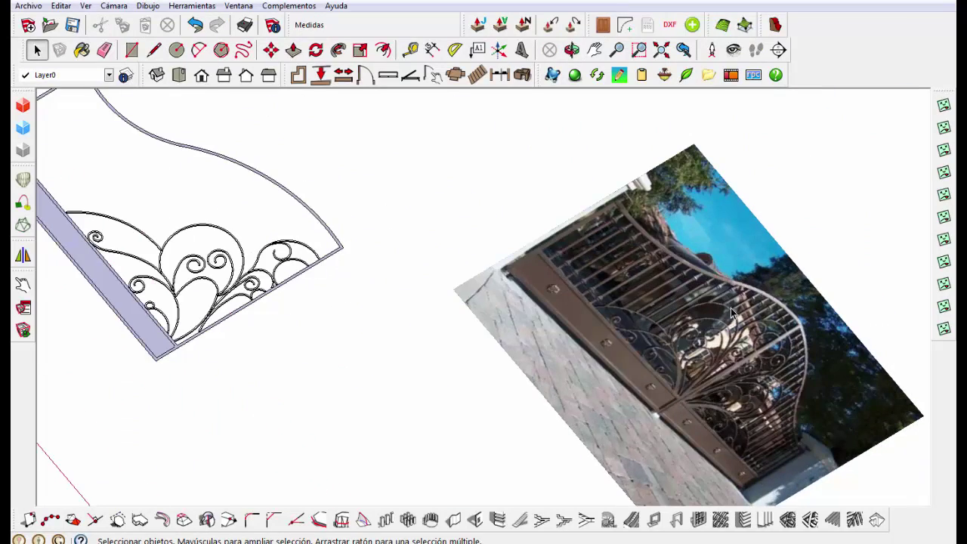
{"action": "scroll", "coordinate": [261, 269], "scroll_direction": "up", "scroll_amount": 3}
{"action": "scroll", "coordinate": [320, 313], "scroll_direction": "up", "scroll_amount": 3}
{"action": "left_click", "coordinate": [317, 302]}
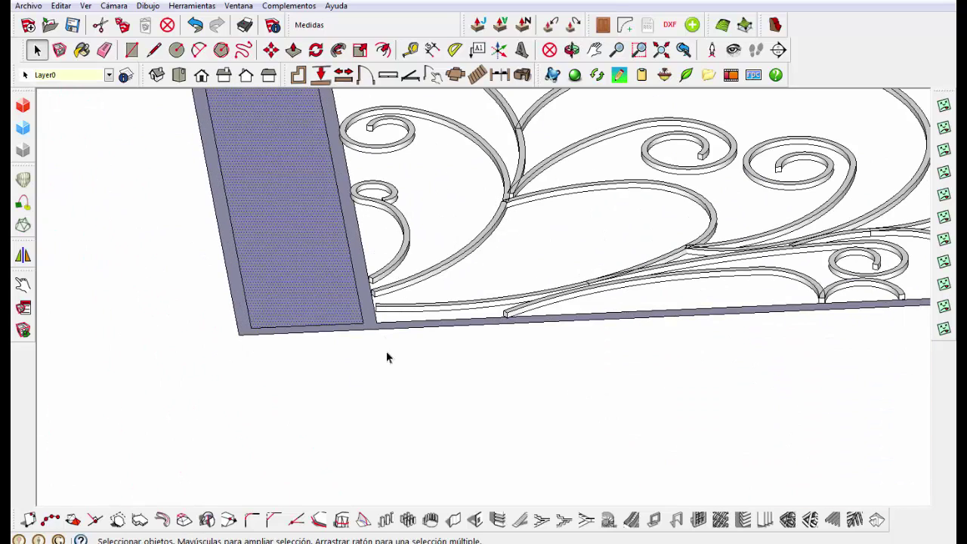
{"action": "double_click", "coordinate": [371, 327]}
{"action": "left_click", "coordinate": [293, 51]}
{"action": "scroll", "coordinate": [355, 310], "scroll_direction": "up", "scroll_amount": 2}
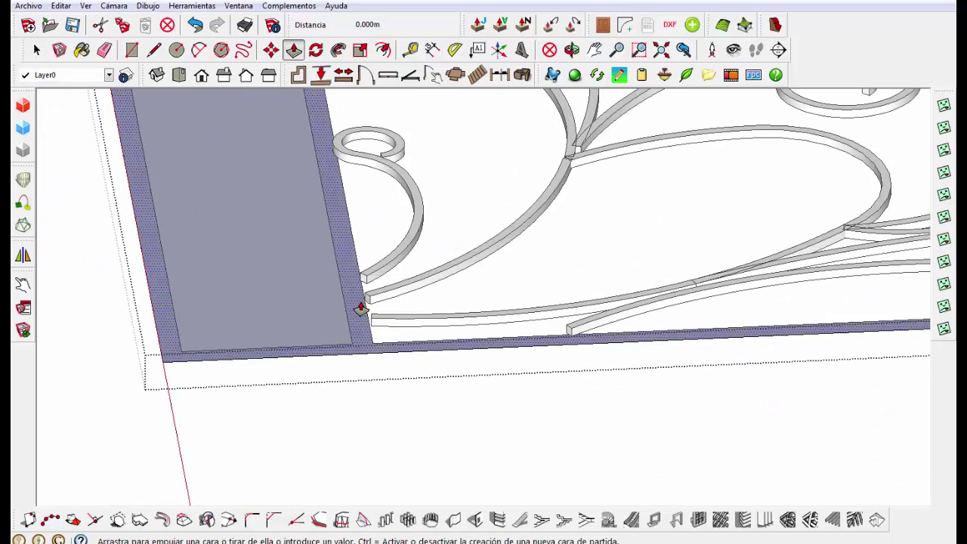
{"action": "left_click", "coordinate": [361, 306]}
{"action": "type", "text": "0."}
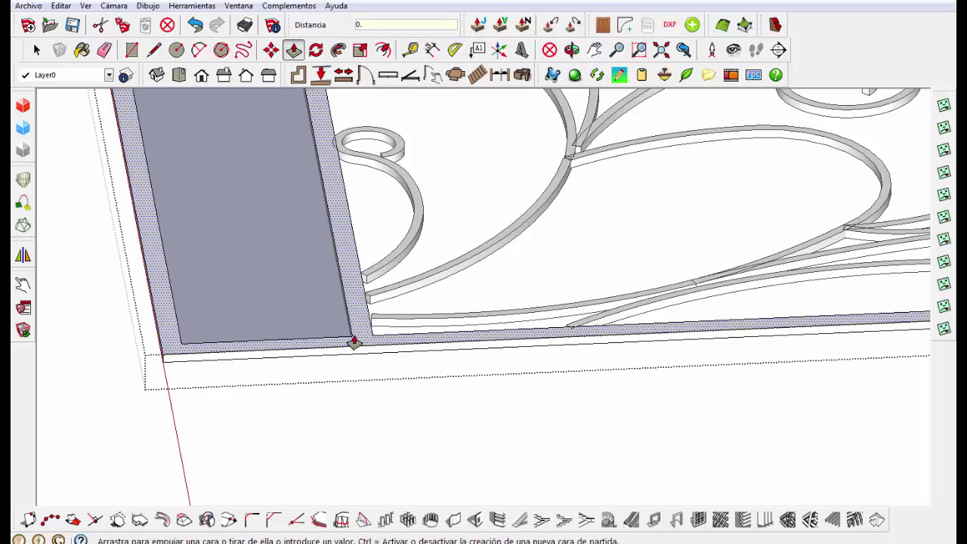
{"action": "mouse_move", "coordinate": [352, 339]}
{"action": "middle_mouse_down"}
{"action": "mouse_move", "coordinate": [325, 222]}
{"action": "mouse_move", "coordinate": [446, 317]}
{"action": "mouse_move", "coordinate": [356, 334]}
{"action": "middle_mouse_up"}
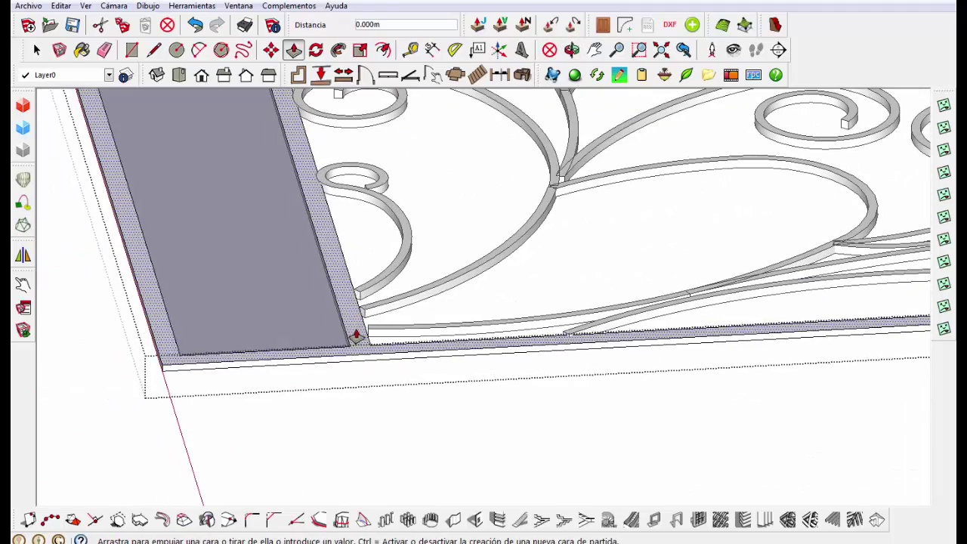
{"action": "key", "text": "space"}
- Push the inner infill face through, leaving only the frame and bottom rail
{"action": "middle_click_drag", "start_coordinate": [279, 302], "coordinate": [401, 421]}
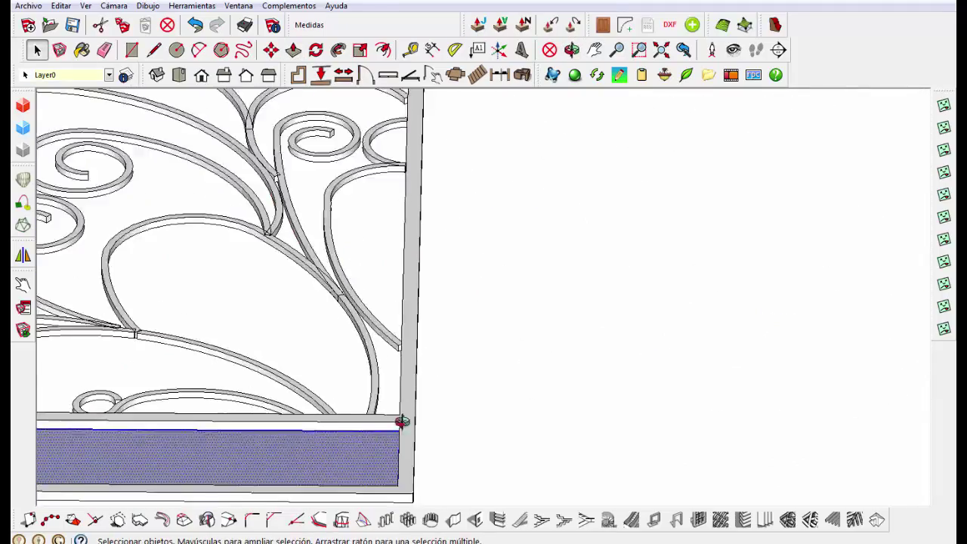
{"action": "scroll", "coordinate": [401, 438], "scroll_direction": "up", "scroll_amount": 3}
{"action": "key", "text": "m"}
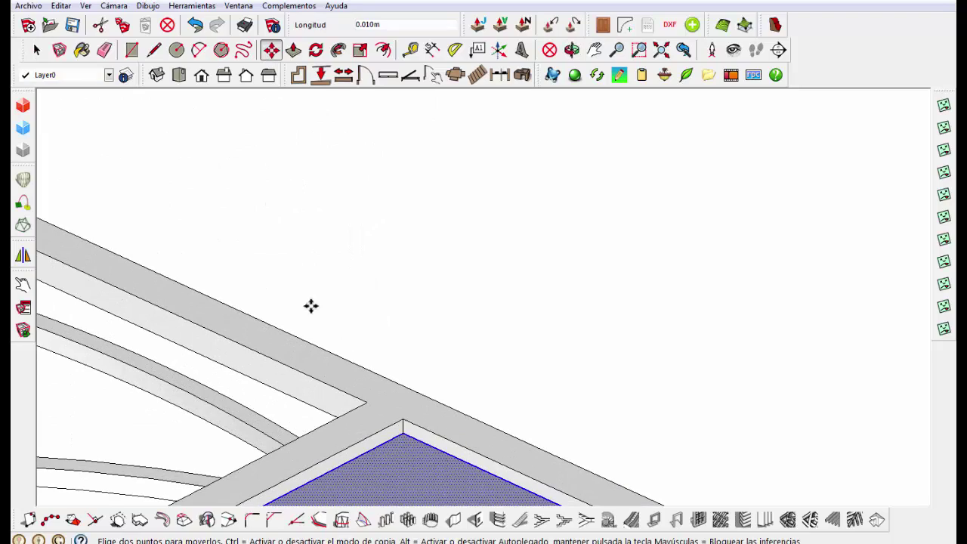
{"action": "key", "text": "space"}
{"action": "scroll", "coordinate": [380, 335], "scroll_direction": "up", "scroll_amount": 2}
{"action": "key", "text": "p"}
{"action": "left_click", "coordinate": [368, 312]}
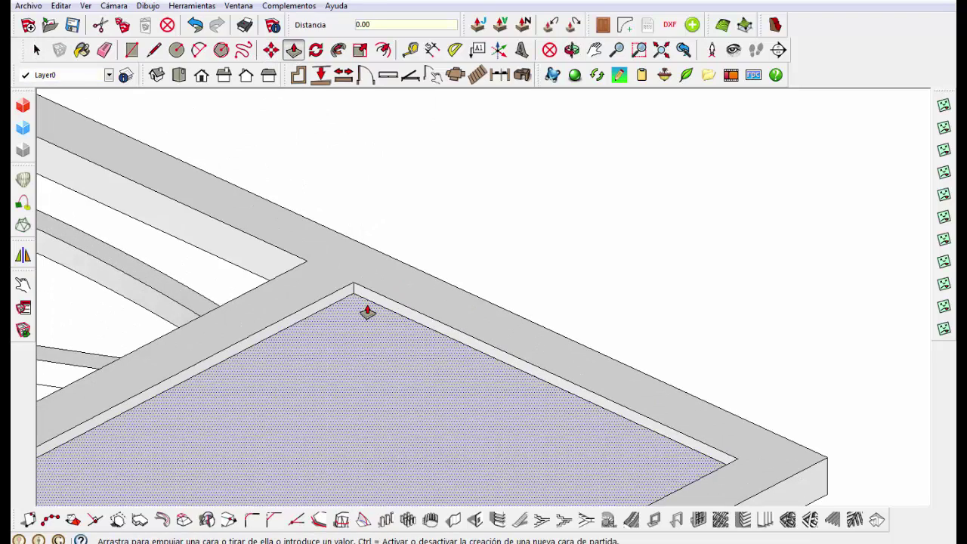
{"action": "mouse_move", "coordinate": [367, 312]}
{"action": "middle_mouse_down"}
{"action": "mouse_move", "coordinate": [320, 253]}
{"action": "mouse_move", "coordinate": [362, 352]}
{"action": "mouse_move", "coordinate": [345, 392]}
{"action": "mouse_move", "coordinate": [471, 353]}
{"action": "mouse_move", "coordinate": [650, 353]}
{"action": "middle_mouse_up"}
{"action": "left_click", "coordinate": [362, 352]}
{"action": "key", "text": "space"}
- Draw a vertical line just inside the left side of the gate frame
{"action": "scroll", "coordinate": [309, 229], "scroll_direction": "down", "scroll_amount": 5}
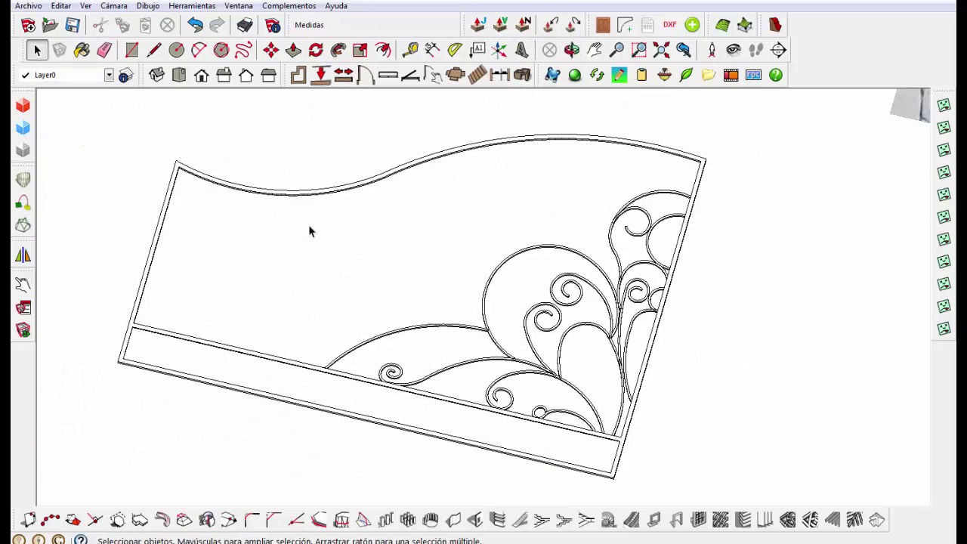
{"action": "middle_click_drag", "start_coordinate": [309, 229], "coordinate": [90, 97]}
{"action": "key", "text": "l"}
{"action": "scroll", "coordinate": [443, 156], "scroll_direction": "up", "scroll_amount": 5}
{"action": "scroll", "coordinate": [449, 148], "scroll_direction": "up", "scroll_amount": 2}
{"action": "left_click", "coordinate": [448, 148]}
{"action": "mouse_move", "coordinate": [449, 149]}
{"action": "middle_mouse_down"}
{"action": "mouse_move", "coordinate": [449, 177]}
{"action": "mouse_move", "coordinate": [416, 194]}
{"action": "middle_mouse_up"}
- Select the new vertical line and switch to the top view
{"action": "scroll", "coordinate": [384, 190], "scroll_direction": "up", "scroll_amount": 2}
{"action": "key", "text": "space"}
{"action": "scroll", "coordinate": [339, 171], "scroll_direction": "up", "scroll_amount": 2}
{"action": "scroll", "coordinate": [339, 171], "scroll_direction": "up", "scroll_amount": 1}
{"action": "left_click", "coordinate": [423, 221]}
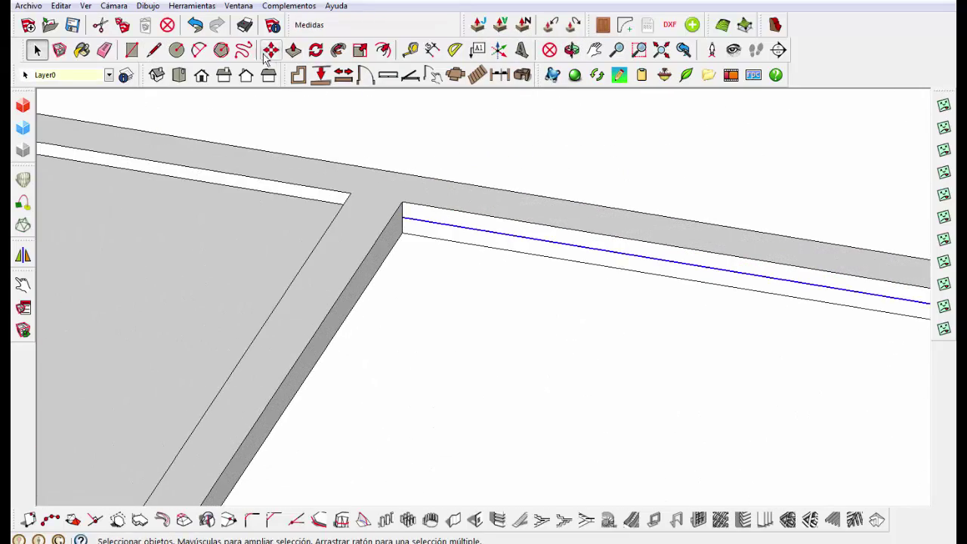
{"action": "key", "text": "space"}
{"action": "scroll", "coordinate": [330, 250], "scroll_direction": "down", "scroll_amount": 5}
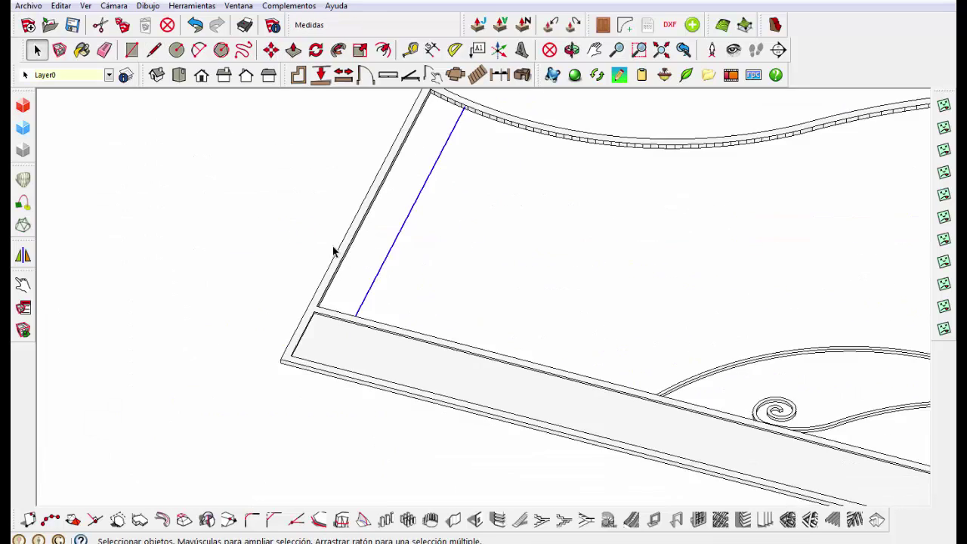
{"action": "scroll", "coordinate": [324, 216], "scroll_direction": "down", "scroll_amount": 3}
{"action": "left_click", "coordinate": [179, 75]}
{"action": "scroll", "coordinate": [497, 139], "scroll_direction": "up", "scroll_amount": 5}
{"action": "scroll", "coordinate": [497, 139], "scroll_direction": "down", "scroll_amount": 3}
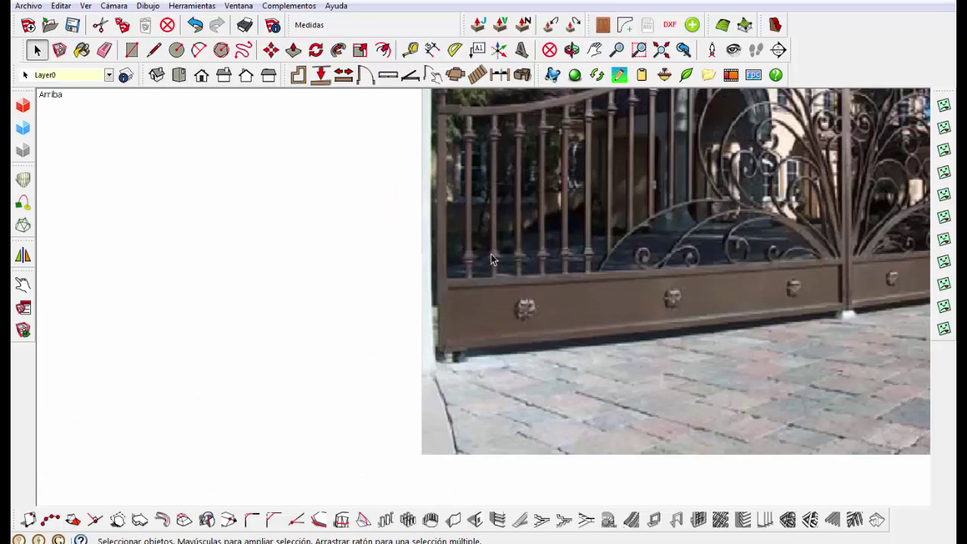
{"action": "scroll", "coordinate": [565, 289], "scroll_direction": "down", "scroll_amount": 1}
{"action": "scroll", "coordinate": [574, 261], "scroll_direction": "down", "scroll_amount": 1}
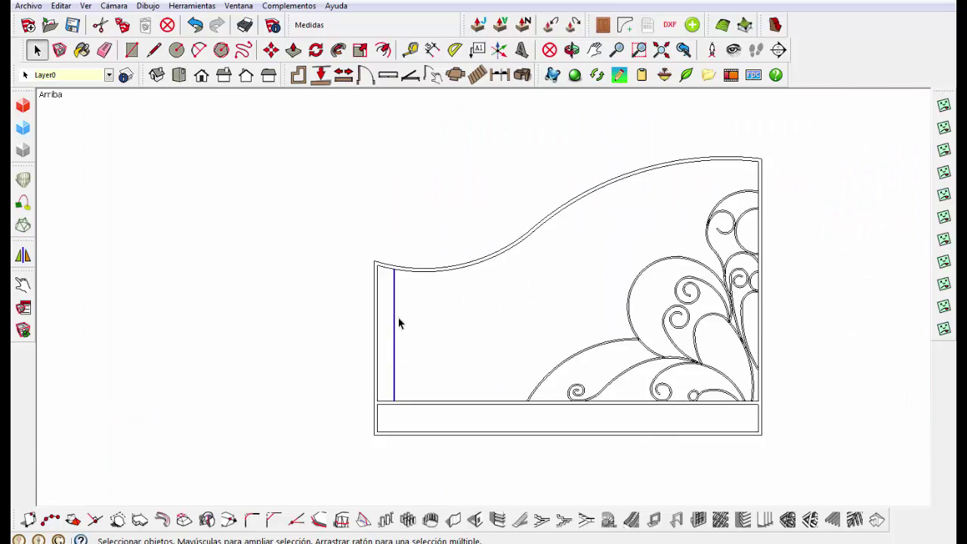
{"action": "scroll", "coordinate": [398, 319], "scroll_direction": "up", "scroll_amount": 2}
{"action": "scroll", "coordinate": [412, 270], "scroll_direction": "down", "scroll_amount": 2}
{"action": "scroll", "coordinate": [418, 350], "scroll_direction": "up", "scroll_amount": 2}
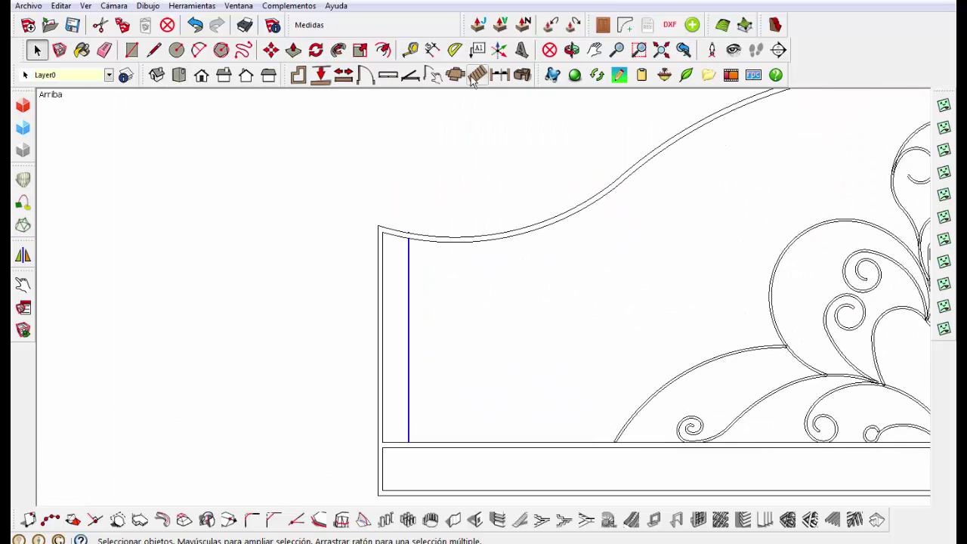
- Build an SQ20x20 square bar along the line with Profile Builder
{"action": "left_click", "coordinate": [776, 26]}
{"action": "left_click", "coordinate": [765, 250]}
{"action": "left_click", "coordinate": [765, 288]}
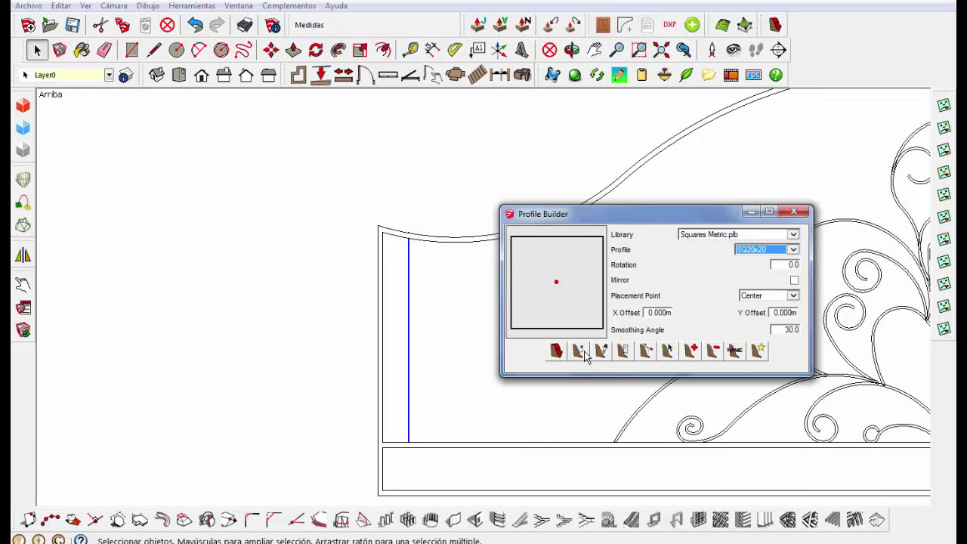
{"action": "left_click", "coordinate": [691, 350]}
{"action": "left_click", "coordinate": [698, 326]}
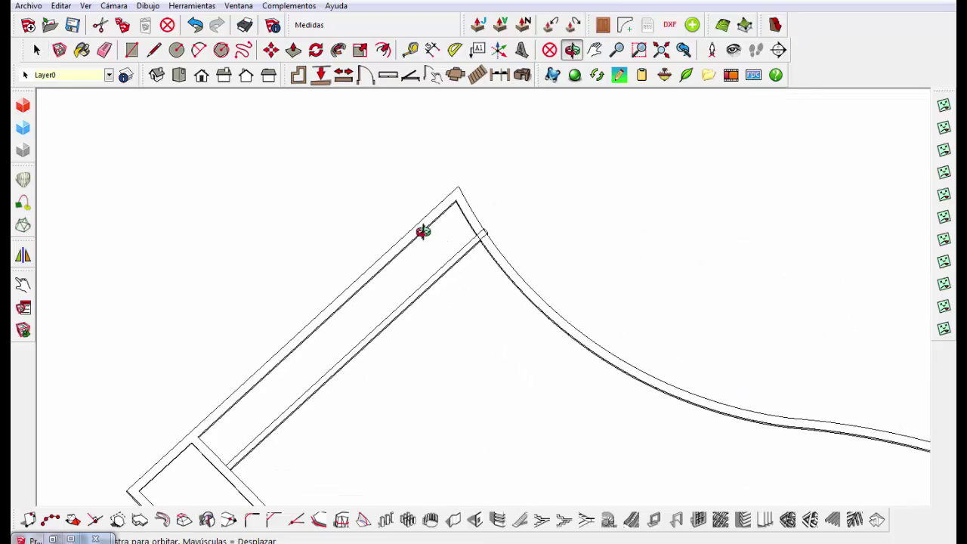
- Push the bar's end back 0.024 m to trim it to fit
{"action": "scroll", "coordinate": [532, 276], "scroll_direction": "up", "scroll_amount": 3}
{"action": "key", "text": "p"}
{"action": "mouse_move", "coordinate": [532, 275]}
{"action": "middle_mouse_down"}
{"action": "mouse_move", "coordinate": [531, 340]}
{"action": "mouse_move", "coordinate": [218, 123]}
{"action": "mouse_move", "coordinate": [717, 326]}
{"action": "mouse_move", "coordinate": [527, 260]}
{"action": "mouse_move", "coordinate": [514, 291]}
{"action": "middle_mouse_up"}
{"action": "key", "text": "space"}
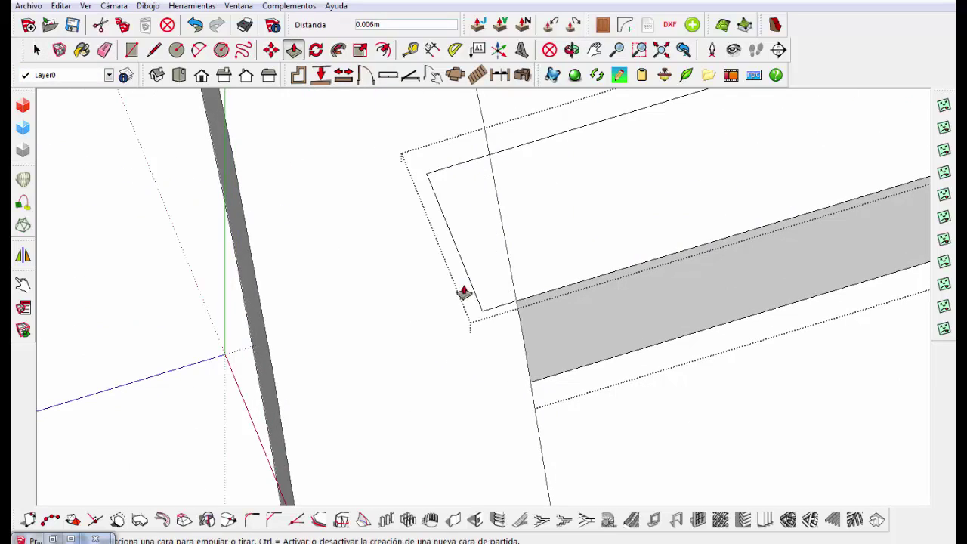
{"action": "key", "text": "space"}
{"action": "scroll", "coordinate": [252, 184], "scroll_direction": "down", "scroll_amount": 3}
{"action": "mouse_move", "coordinate": [252, 184]}
{"action": "middle_mouse_down"}
{"action": "mouse_move", "coordinate": [496, 156]}
{"action": "mouse_move", "coordinate": [408, 198]}
{"action": "middle_mouse_up"}
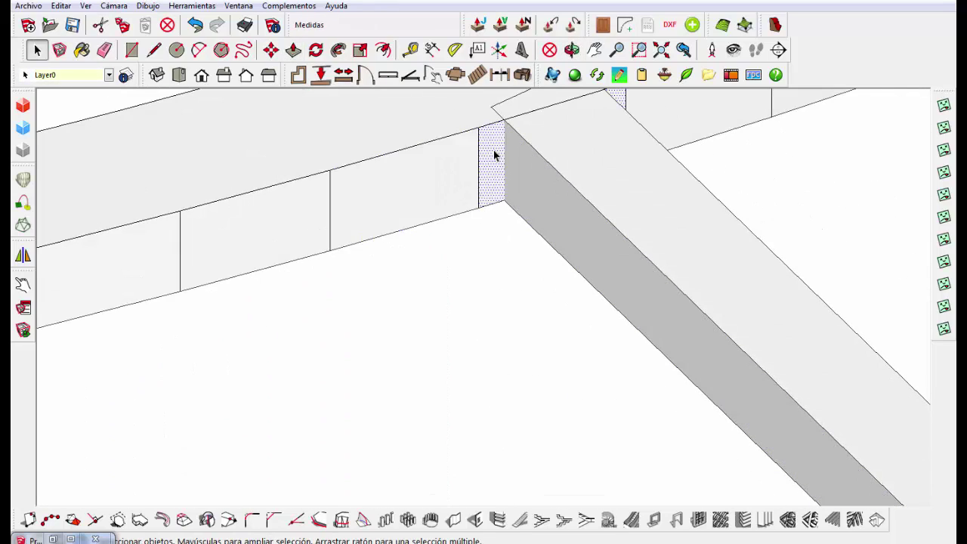
{"action": "middle_click_drag", "start_coordinate": [495, 156], "coordinate": [454, 176]}
{"action": "key", "text": "ctrl+z"}
{"action": "key", "text": "ctrl+z"}
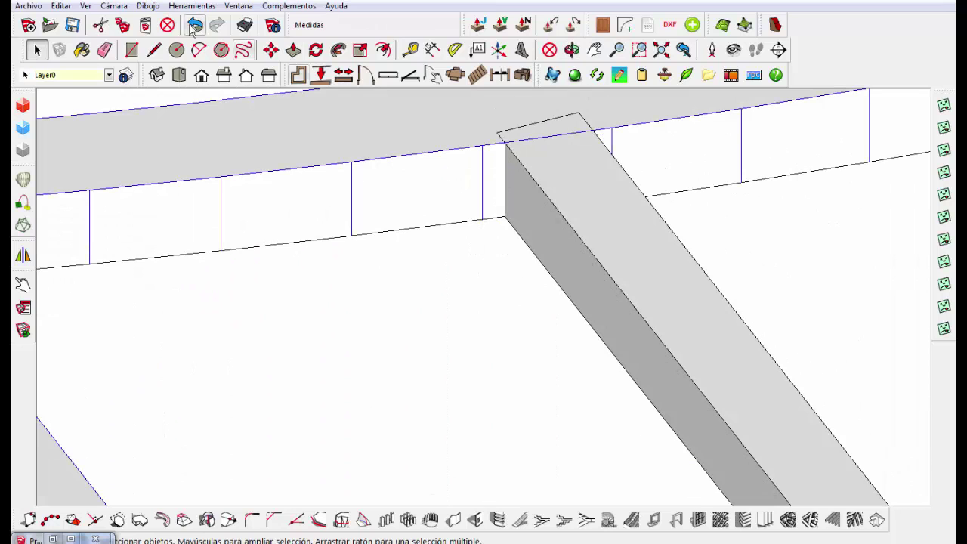
{"action": "left_click", "coordinate": [194, 28]}
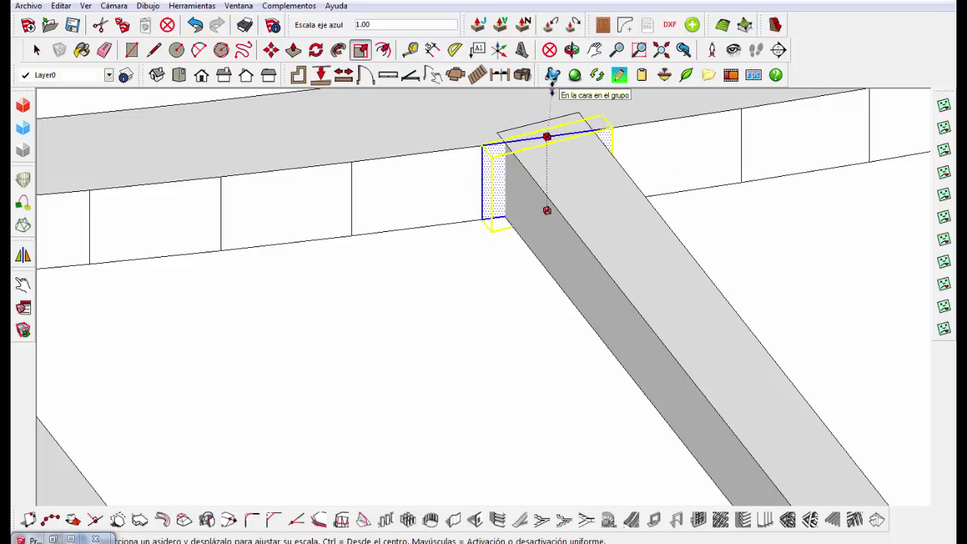
{"action": "mouse_move", "coordinate": [544, 94]}
{"action": "middle_mouse_down"}
{"action": "mouse_move", "coordinate": [597, 233]}
{"action": "mouse_move", "coordinate": [557, 157]}
{"action": "middle_mouse_up"}
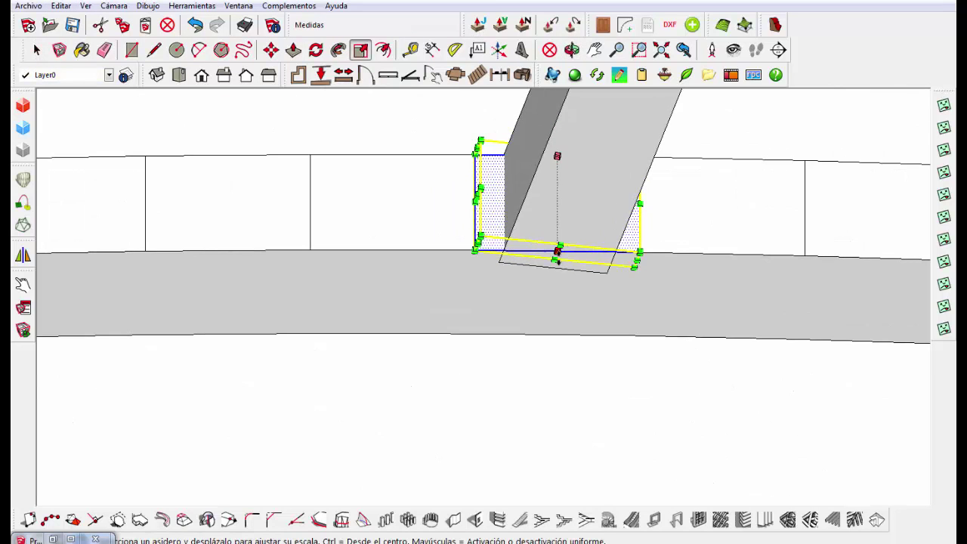
{"action": "key", "text": "space"}
{"action": "middle_click_drag", "start_coordinate": [493, 177], "coordinate": [453, 227]}
{"action": "left_click", "coordinate": [492, 279]}
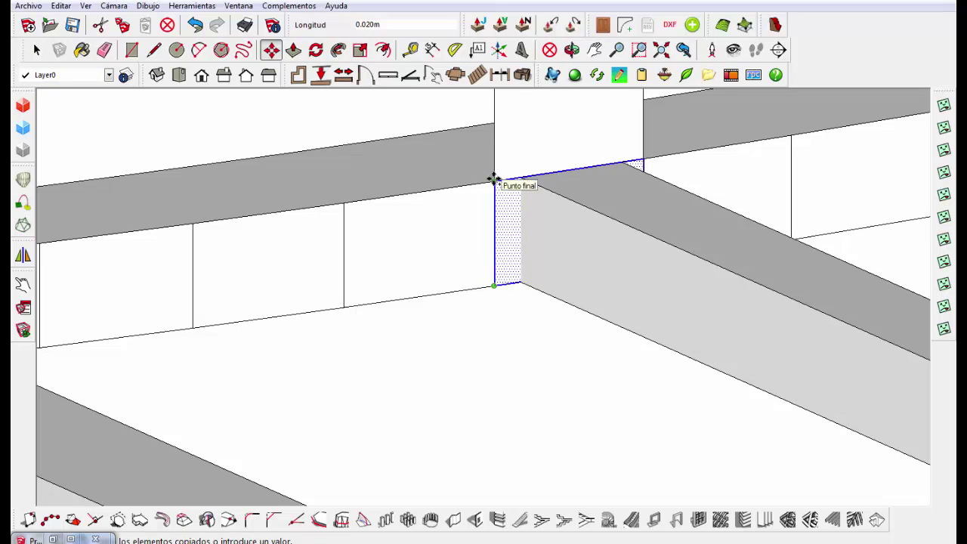
{"action": "middle_click_drag", "start_coordinate": [495, 188], "coordinate": [499, 154]}
{"action": "key", "text": "space"}
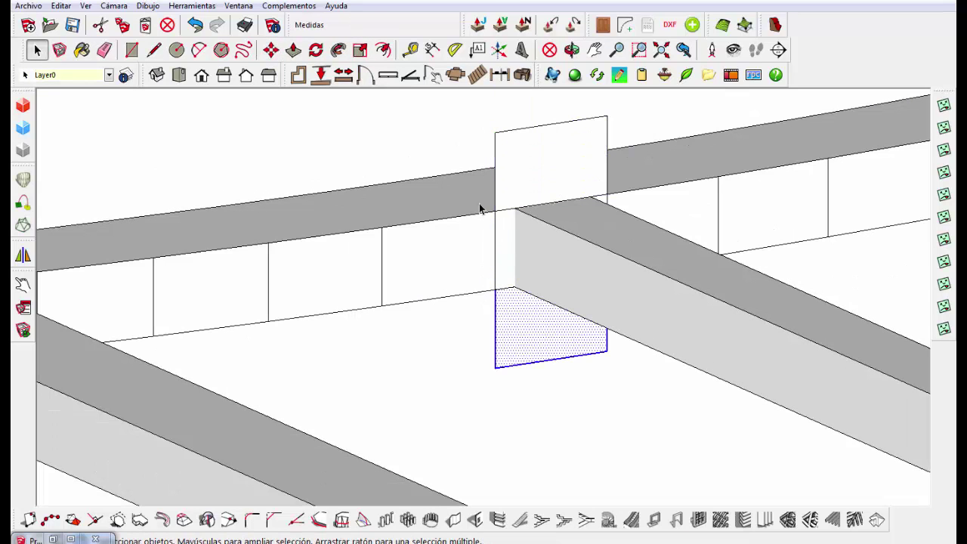
{"action": "mouse_move", "coordinate": [512, 326]}
{"action": "middle_mouse_down"}
{"action": "mouse_move", "coordinate": [546, 280]}
{"action": "mouse_move", "coordinate": [536, 272]}
{"action": "middle_mouse_up"}
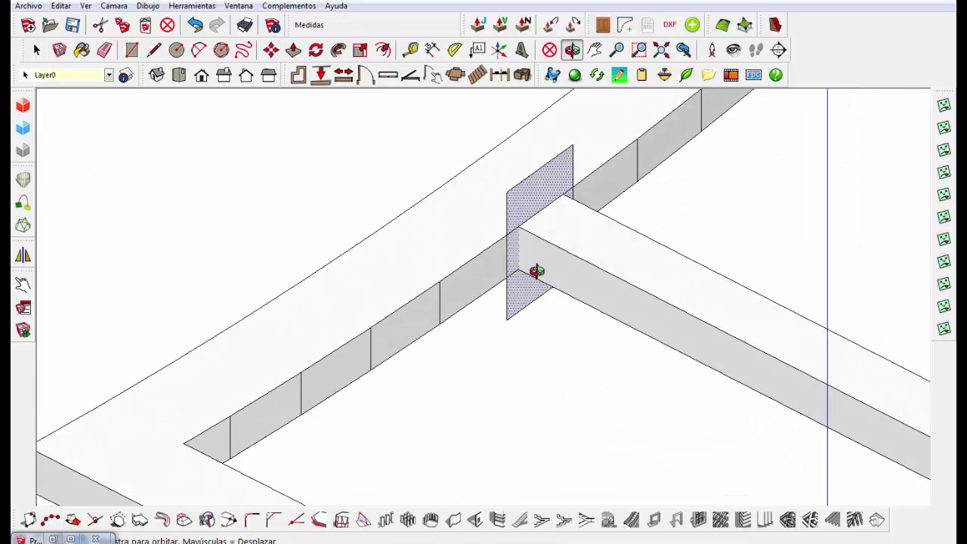
{"action": "key", "text": "Delete"}
{"action": "left_click", "coordinate": [60, 5]}
{"action": "left_click", "coordinate": [83, 97]}
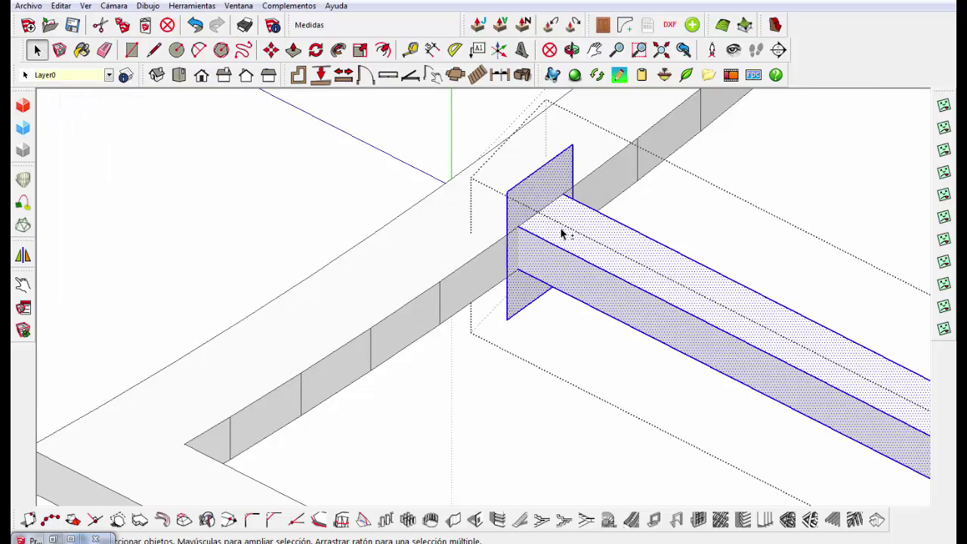
{"action": "scroll", "coordinate": [562, 232], "scroll_direction": "up", "scroll_amount": 3}
{"action": "right_click", "coordinate": [536, 186]}
{"action": "left_click", "coordinate": [579, 244]}
{"action": "key", "text": "t"}
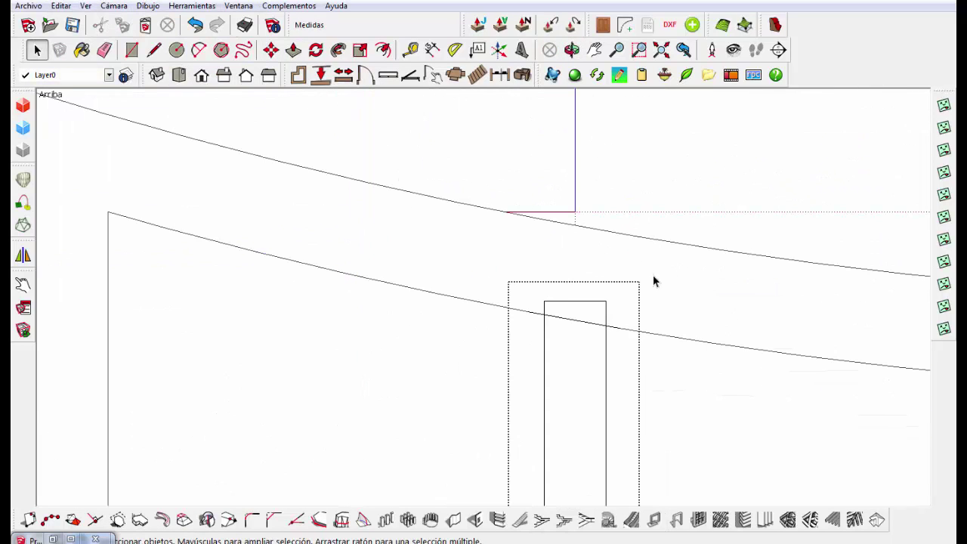
{"action": "middle_click_drag", "start_coordinate": [382, 389], "coordinate": [561, 151]}
{"action": "left_click", "coordinate": [557, 155]}
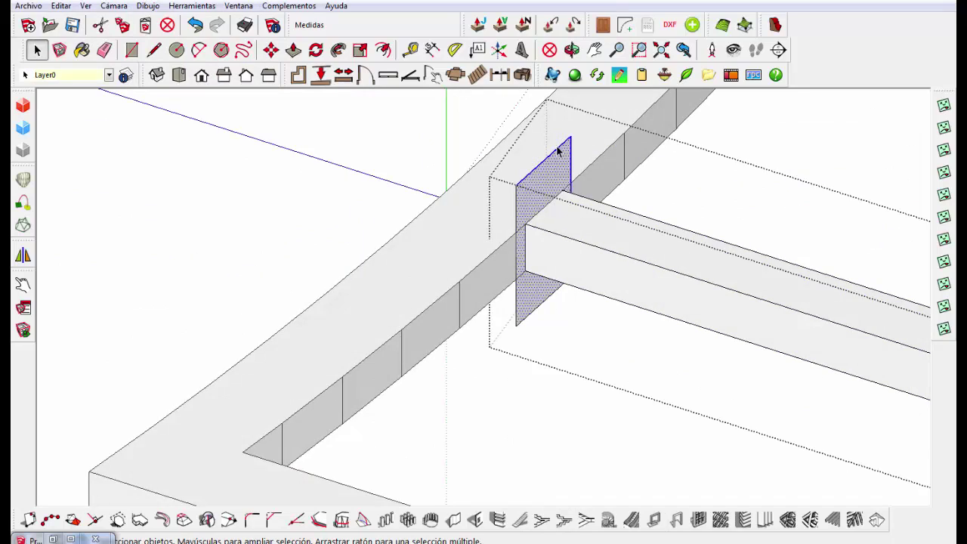
{"action": "key", "text": "Delete"}
{"action": "middle_click_drag", "start_coordinate": [551, 313], "coordinate": [328, 284]}
{"action": "key", "text": "ctrl+z"}
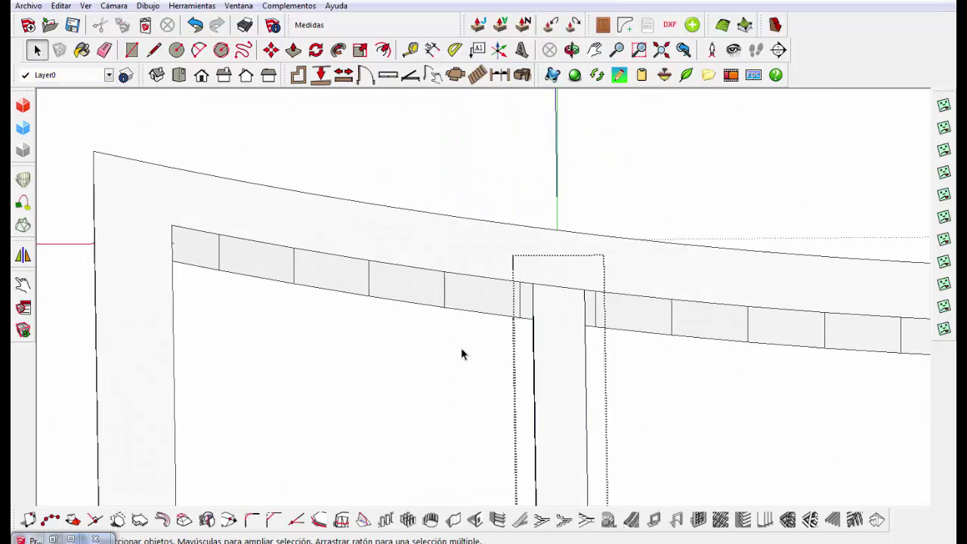
{"action": "middle_click_drag", "start_coordinate": [560, 358], "coordinate": [571, 313]}
{"action": "left_click", "coordinate": [568, 323]}
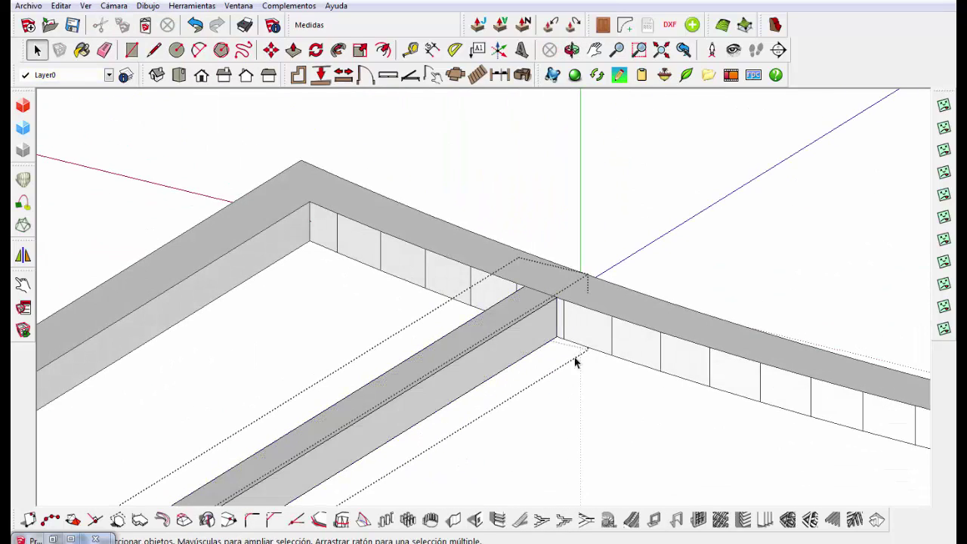
{"action": "key", "text": "t"}
{"action": "scroll", "coordinate": [354, 205], "scroll_direction": "down", "scroll_amount": 3}
- Draw a short path line at the vertical bar's edge
{"action": "scroll", "coordinate": [390, 205], "scroll_direction": "up", "scroll_amount": 4}
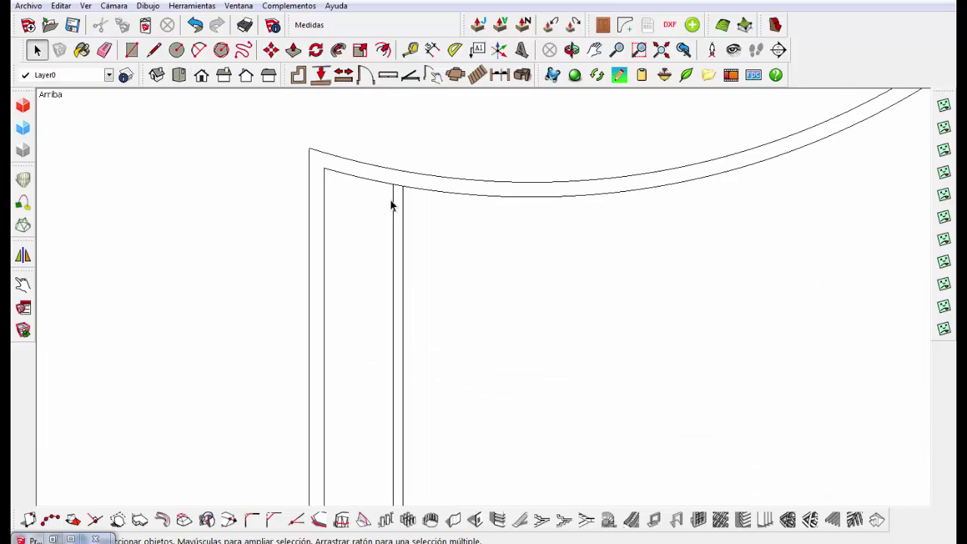
{"action": "scroll", "coordinate": [390, 205], "scroll_direction": "up", "scroll_amount": 3}
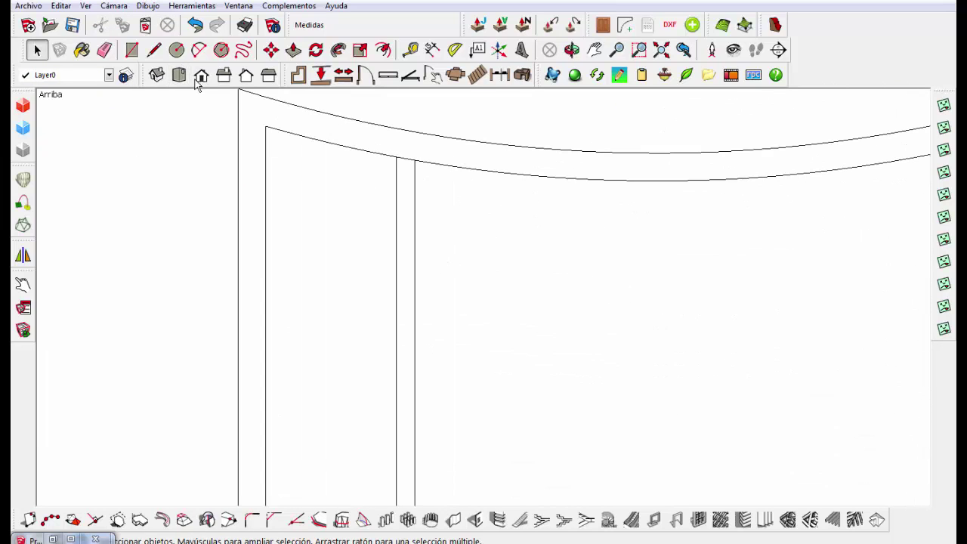
{"action": "left_click", "coordinate": [414, 244]}
{"action": "mouse_move", "coordinate": [414, 243]}
{"action": "middle_mouse_down"}
{"action": "mouse_move", "coordinate": [539, 265]}
{"action": "mouse_move", "coordinate": [507, 254]}
{"action": "mouse_move", "coordinate": [455, 284]}
{"action": "middle_mouse_up"}
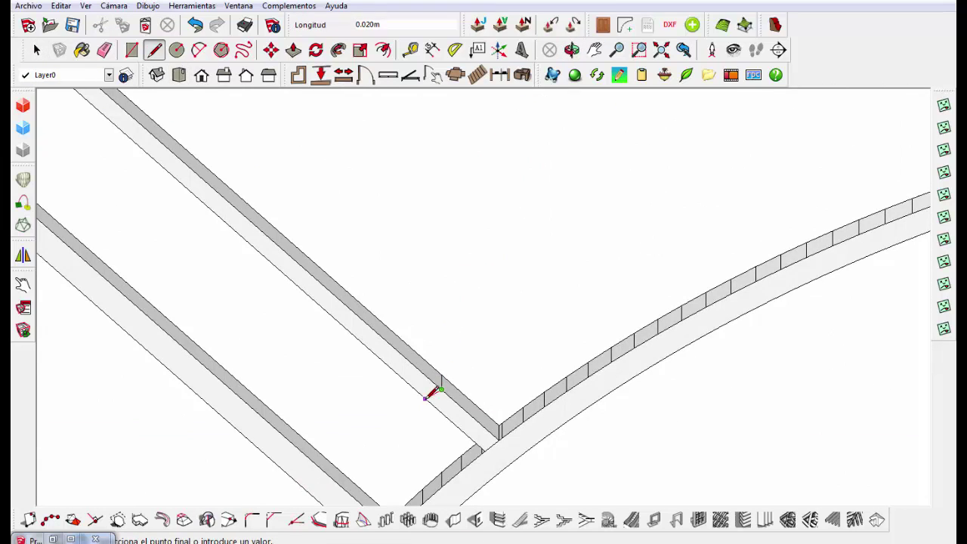
{"action": "middle_click_drag", "start_coordinate": [426, 396], "coordinate": [466, 157]}
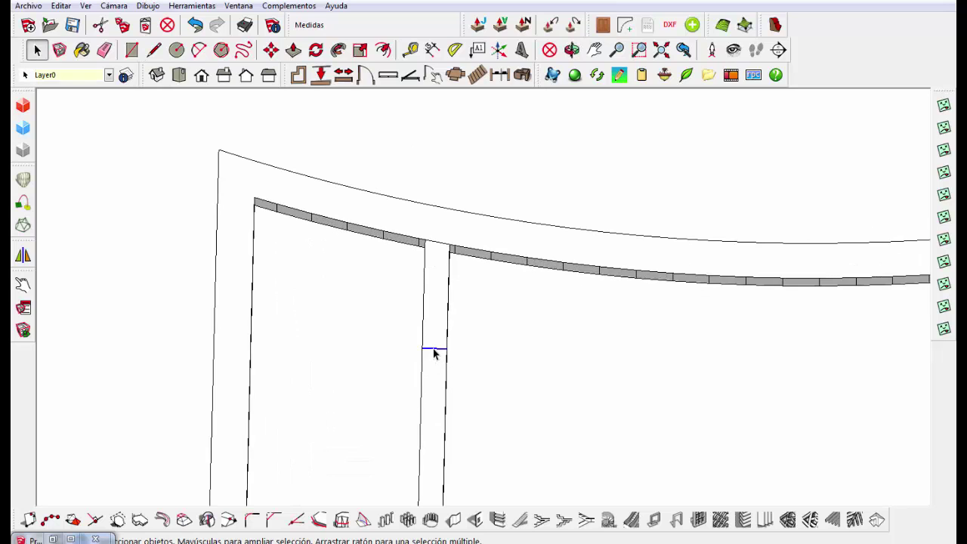
- Extrude an SQ10x10 square profile along the path with Profile Builder
{"action": "left_click", "coordinate": [71, 538]}
{"action": "left_click", "coordinate": [763, 249]}
{"action": "left_click", "coordinate": [768, 282]}
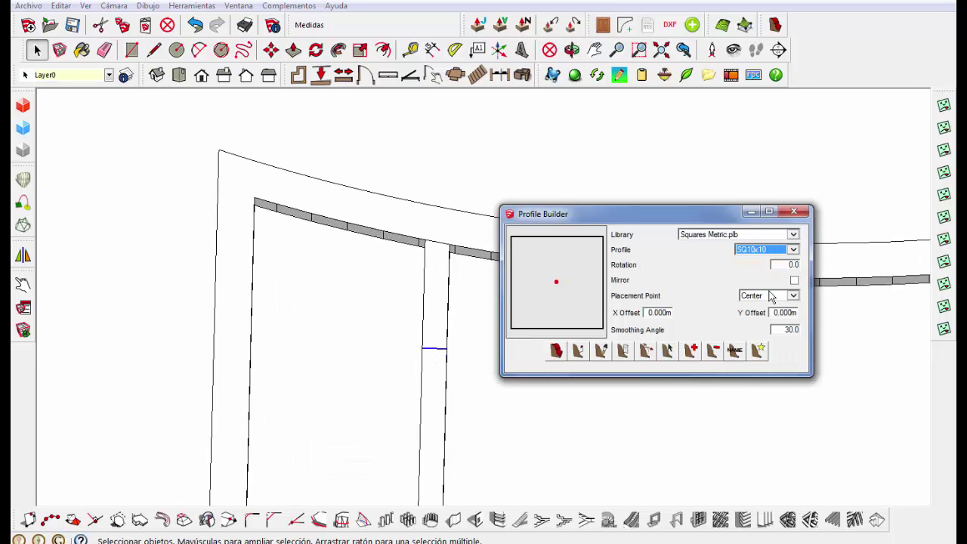
{"action": "left_click", "coordinate": [757, 349]}
{"action": "left_click", "coordinate": [697, 325]}
{"action": "mouse_move", "coordinate": [697, 325]}
{"action": "middle_mouse_down"}
{"action": "mouse_move", "coordinate": [329, 220]}
{"action": "mouse_move", "coordinate": [368, 327]}
{"action": "mouse_move", "coordinate": [239, 196]}
{"action": "mouse_move", "coordinate": [441, 296]}
{"action": "middle_mouse_up"}
{"action": "left_click", "coordinate": [179, 74]}
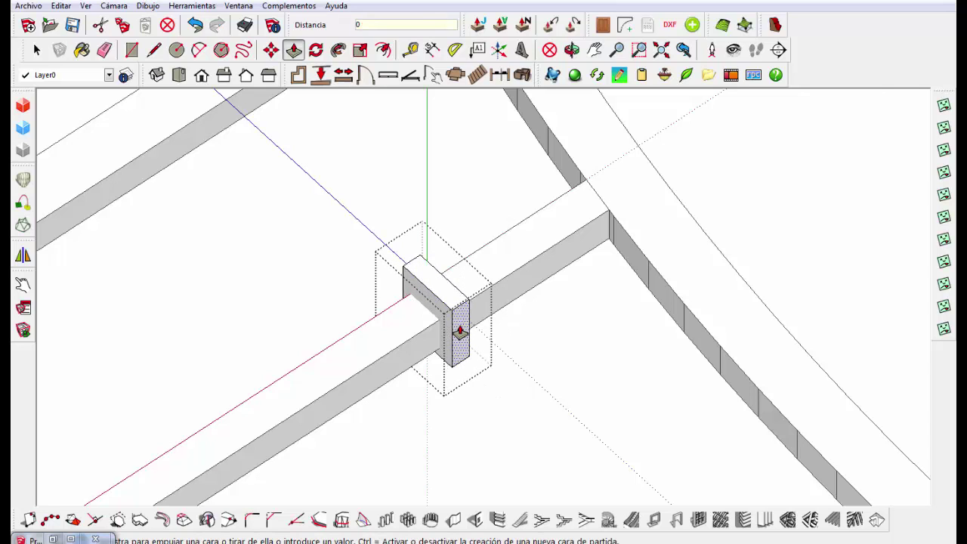
- Push out the first face of the small square block on the bar
{"action": "mouse_move", "coordinate": [459, 292]}
{"action": "middle_mouse_down"}
{"action": "mouse_move", "coordinate": [497, 339]}
{"action": "mouse_move", "coordinate": [523, 197]}
{"action": "middle_mouse_up"}
{"action": "left_click", "coordinate": [497, 338]}
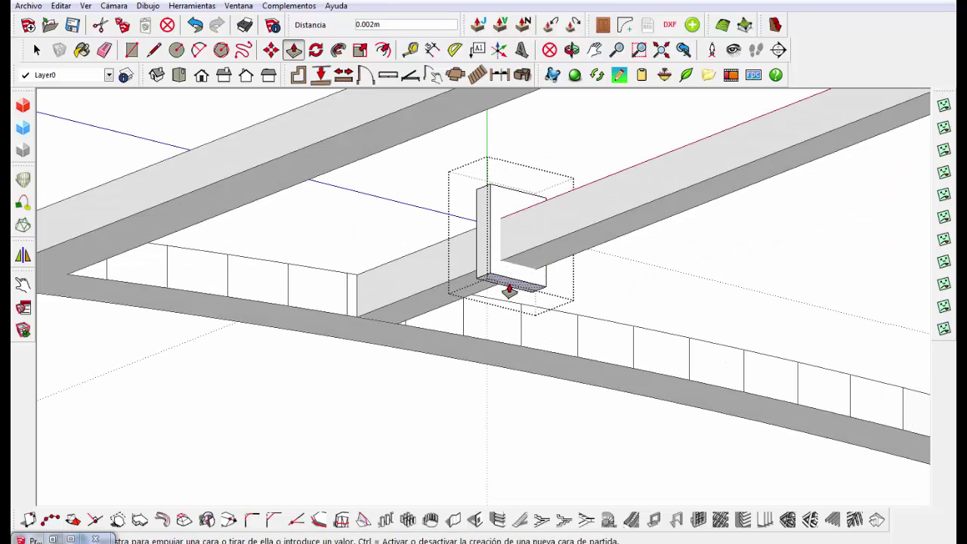
{"action": "mouse_move", "coordinate": [510, 294]}
{"action": "middle_mouse_down"}
{"action": "mouse_move", "coordinate": [371, 433]}
{"action": "mouse_move", "coordinate": [394, 363]}
{"action": "mouse_move", "coordinate": [508, 364]}
{"action": "mouse_move", "coordinate": [371, 381]}
{"action": "middle_mouse_up"}
{"action": "key", "text": "space"}
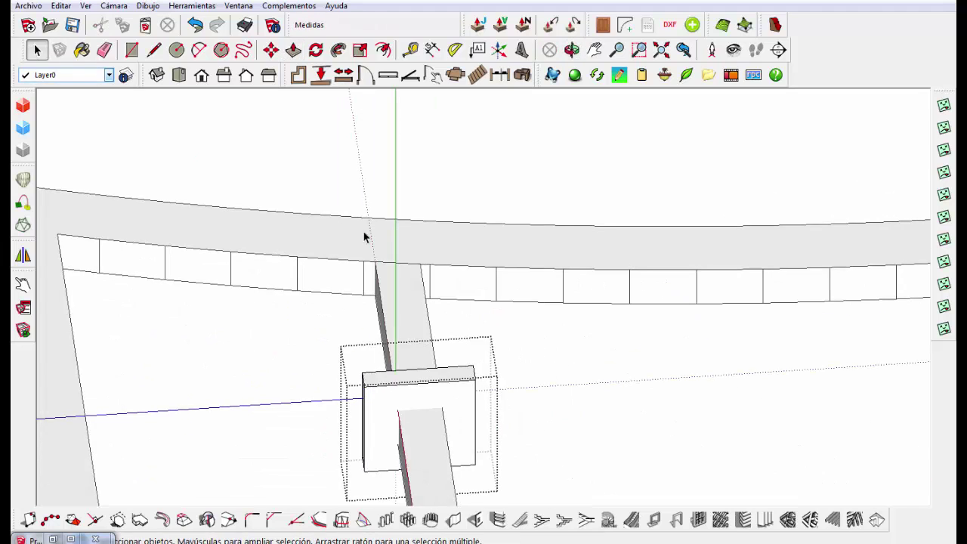
{"action": "left_click", "coordinate": [179, 75]}
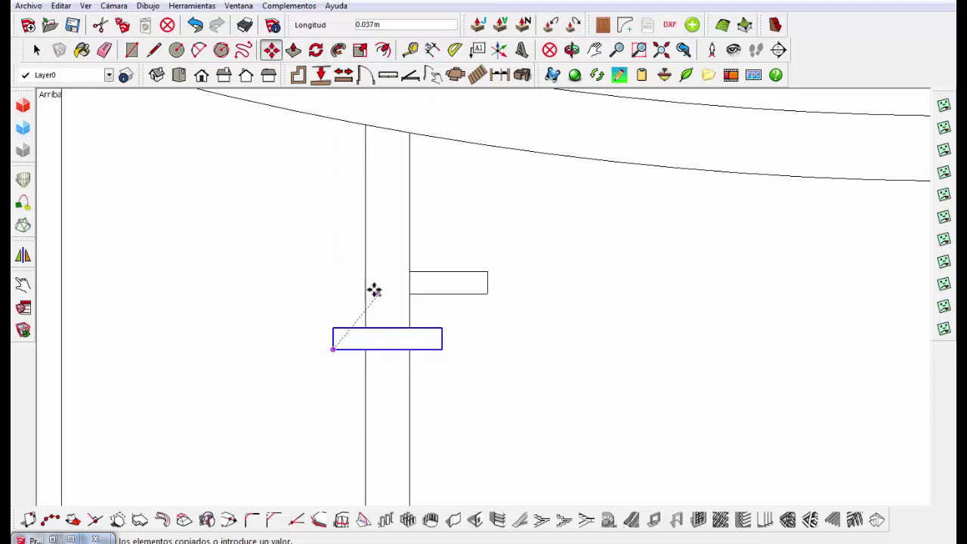
- Pull another collar face outward about 0.02 m so the collar wraps the bar
{"action": "key", "text": "p"}
{"action": "mouse_move", "coordinate": [355, 303]}
{"action": "middle_mouse_down"}
{"action": "mouse_move", "coordinate": [378, 255]}
{"action": "mouse_move", "coordinate": [401, 242]}
{"action": "mouse_move", "coordinate": [432, 249]}
{"action": "mouse_move", "coordinate": [442, 177]}
{"action": "mouse_move", "coordinate": [446, 246]}
{"action": "mouse_move", "coordinate": [447, 232]}
{"action": "mouse_move", "coordinate": [562, 232]}
{"action": "middle_mouse_up"}
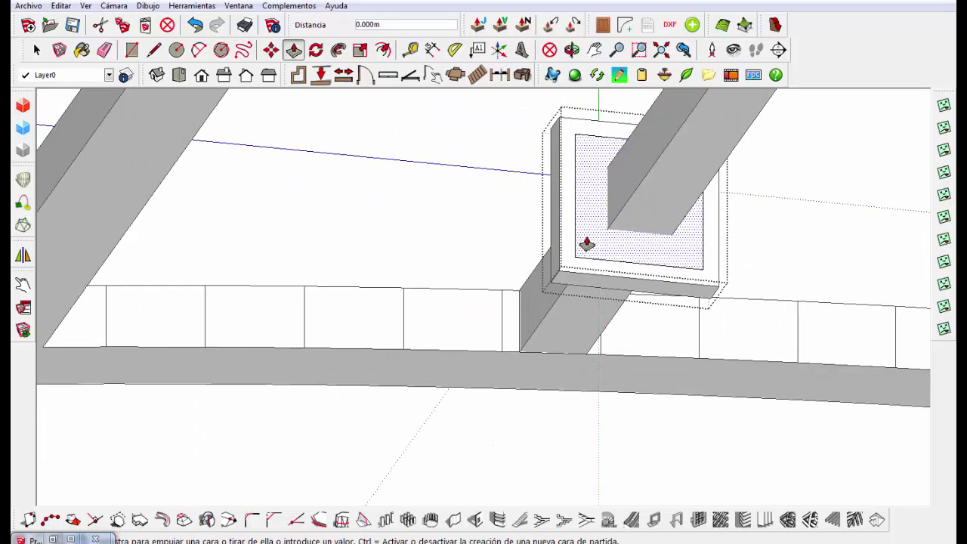
{"action": "middle_click_drag", "start_coordinate": [686, 213], "coordinate": [382, 458]}
{"action": "type", "text": "0."}
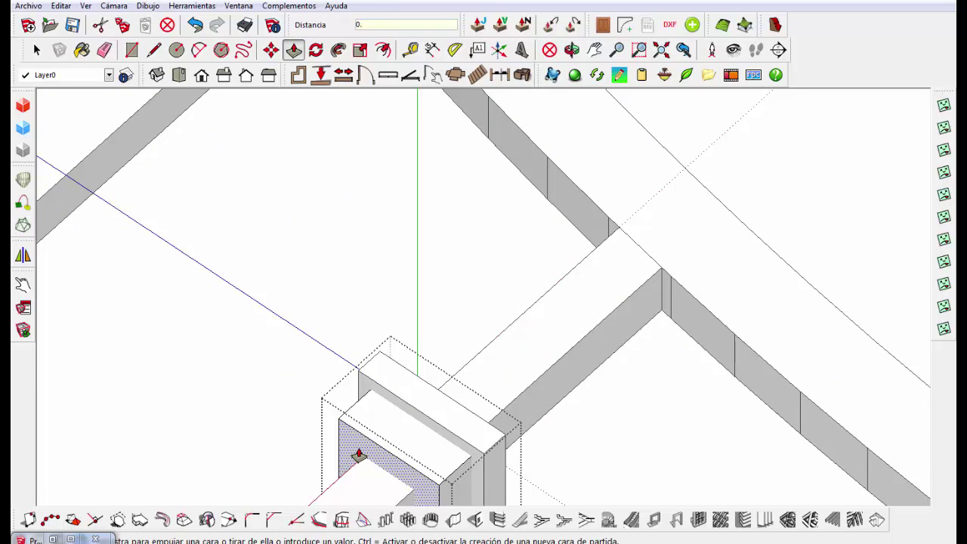
{"action": "left_click_drag", "start_coordinate": [359, 455], "coordinate": [334, 469]}
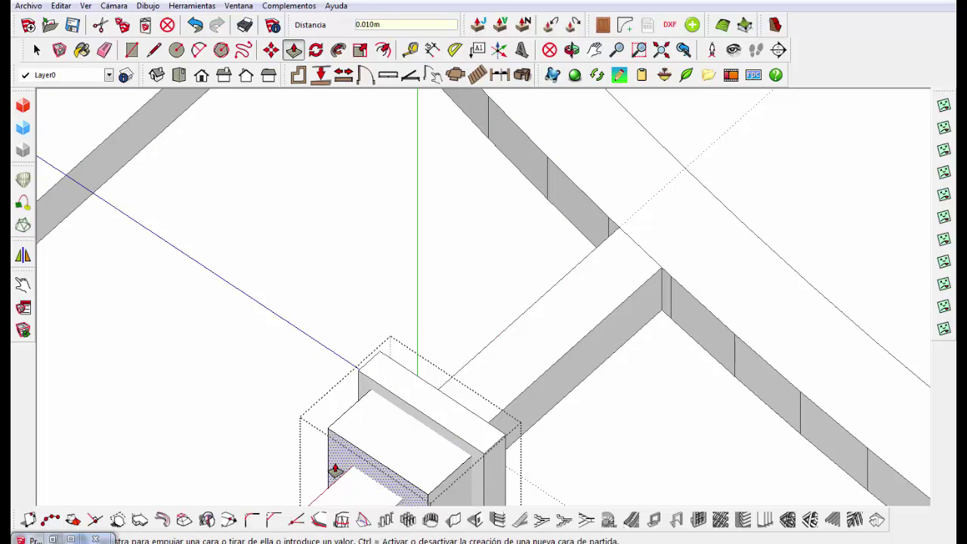
{"action": "mouse_move", "coordinate": [335, 469]}
{"action": "middle_mouse_down"}
{"action": "mouse_move", "coordinate": [295, 331]}
{"action": "mouse_move", "coordinate": [313, 350]}
{"action": "middle_mouse_up"}
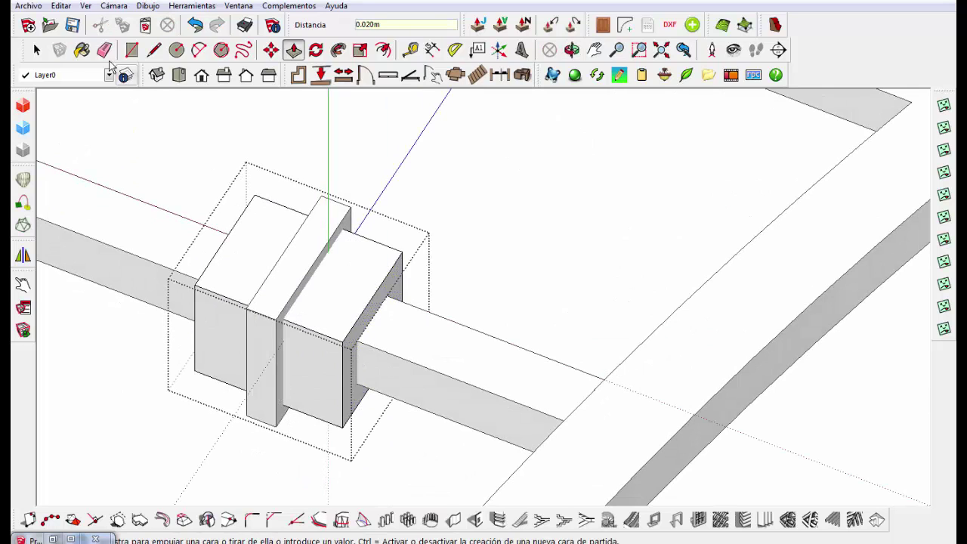
{"action": "key", "text": "space"}
{"action": "left_click", "coordinate": [188, 81]}
- Select the small collar and begin copying it, then cancel the copy
{"action": "scroll", "coordinate": [423, 276], "scroll_direction": "down", "scroll_amount": 5}
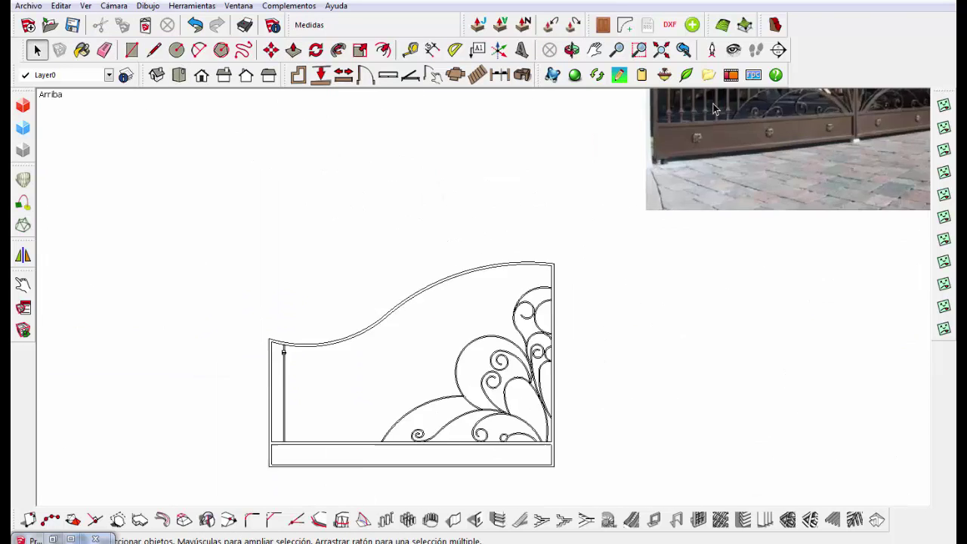
{"action": "scroll", "coordinate": [363, 318], "scroll_direction": "up", "scroll_amount": 6}
{"action": "left_click", "coordinate": [362, 314]}
{"action": "scroll", "coordinate": [363, 302], "scroll_direction": "down", "scroll_amount": 3}
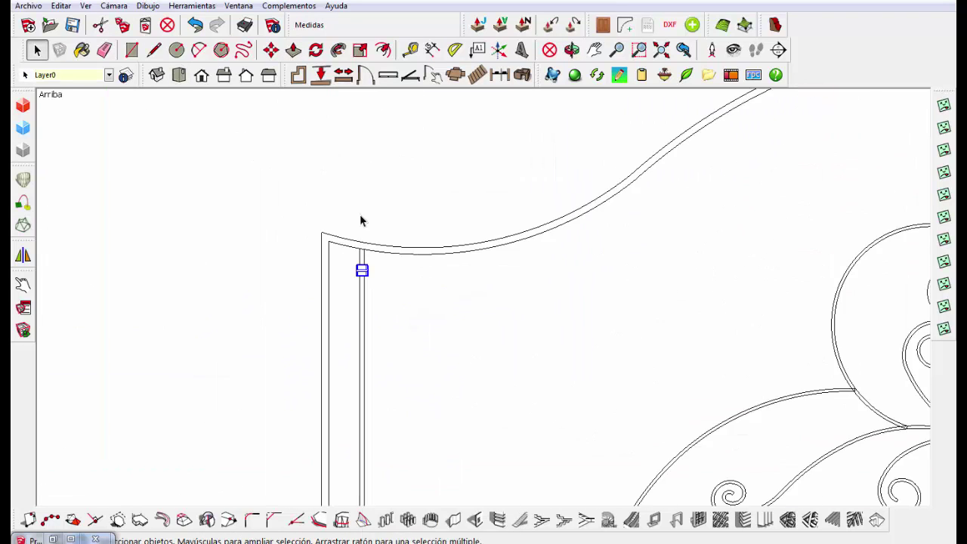
{"action": "key", "text": "m"}
{"action": "scroll", "coordinate": [361, 219], "scroll_direction": "down", "scroll_amount": 3}
{"action": "scroll", "coordinate": [338, 365], "scroll_direction": "up", "scroll_amount": 5}
{"action": "left_click", "coordinate": [350, 159]}
{"action": "key", "text": "ctrl"}
{"action": "scroll", "coordinate": [419, 283], "scroll_direction": "up", "scroll_amount": 2}
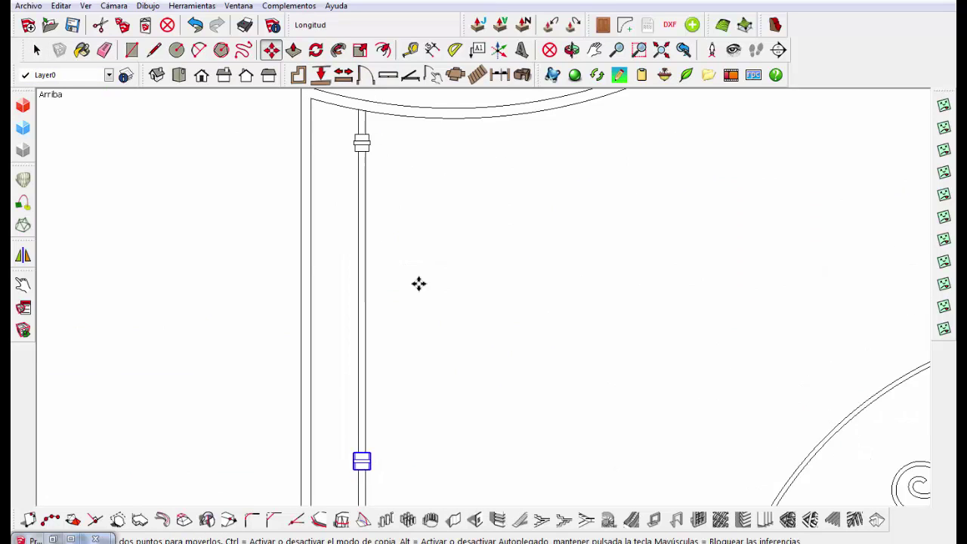
{"action": "scroll", "coordinate": [448, 257], "scroll_direction": "up", "scroll_amount": 3}
{"action": "scroll", "coordinate": [449, 283], "scroll_direction": "up", "scroll_amount": 2}
{"action": "key", "text": "Escape"}
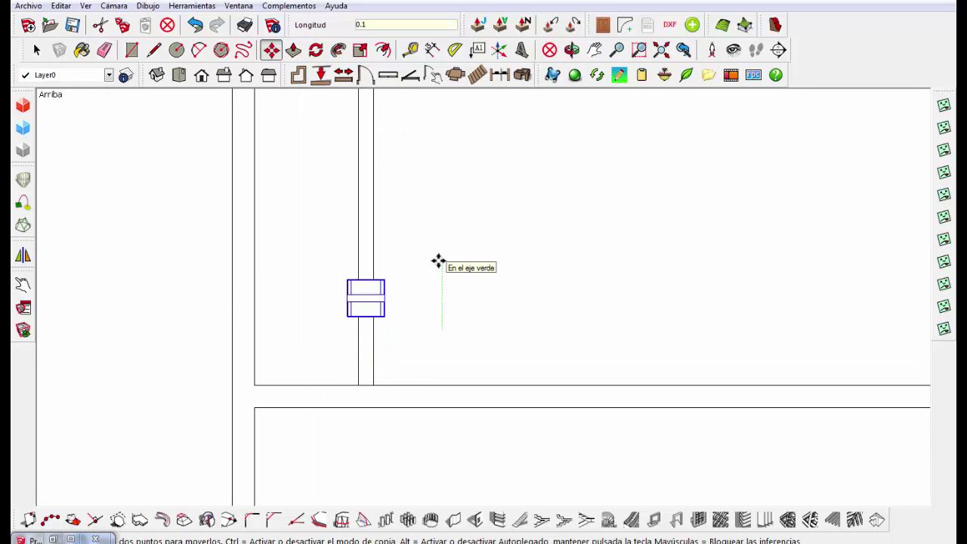
- Move the collar up 0.22 m to sit higher on the left bar
{"action": "scroll", "coordinate": [194, 404], "scroll_direction": "down", "scroll_amount": 2}
{"action": "scroll", "coordinate": [244, 401], "scroll_direction": "down", "scroll_amount": 4}
{"action": "scroll", "coordinate": [222, 363], "scroll_direction": "up", "scroll_amount": 2}
{"action": "key", "text": "space"}
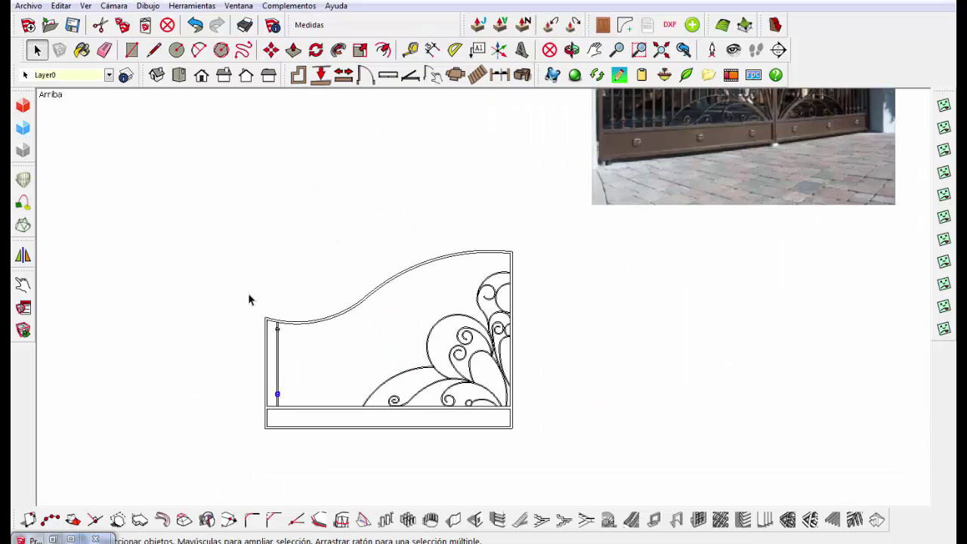
{"action": "scroll", "coordinate": [264, 348], "scroll_direction": "up", "scroll_amount": 3}
{"action": "scroll", "coordinate": [291, 318], "scroll_direction": "up", "scroll_amount": 3}
{"action": "scroll", "coordinate": [355, 400], "scroll_direction": "up", "scroll_amount": 3}
{"action": "key", "text": "m"}
{"action": "left_click", "coordinate": [379, 429]}
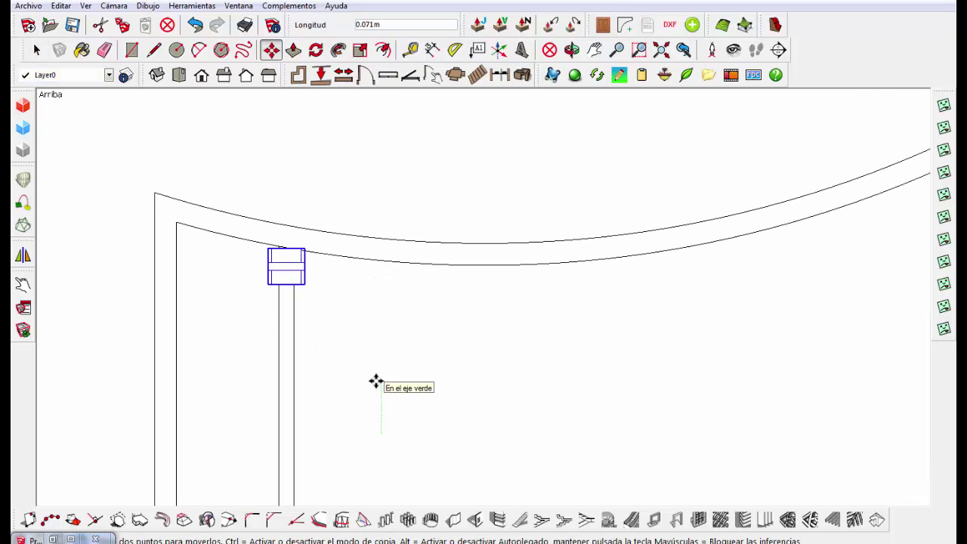
{"action": "type", "text": "0.22"}
{"action": "key", "text": "Return"}
{"action": "scroll", "coordinate": [341, 114], "scroll_direction": "down", "scroll_amount": 3}
{"action": "key", "text": "space"}
- Copy the whole collared bar sideways 0.150 m along the red axis
{"action": "scroll", "coordinate": [329, 244], "scroll_direction": "up", "scroll_amount": 1}
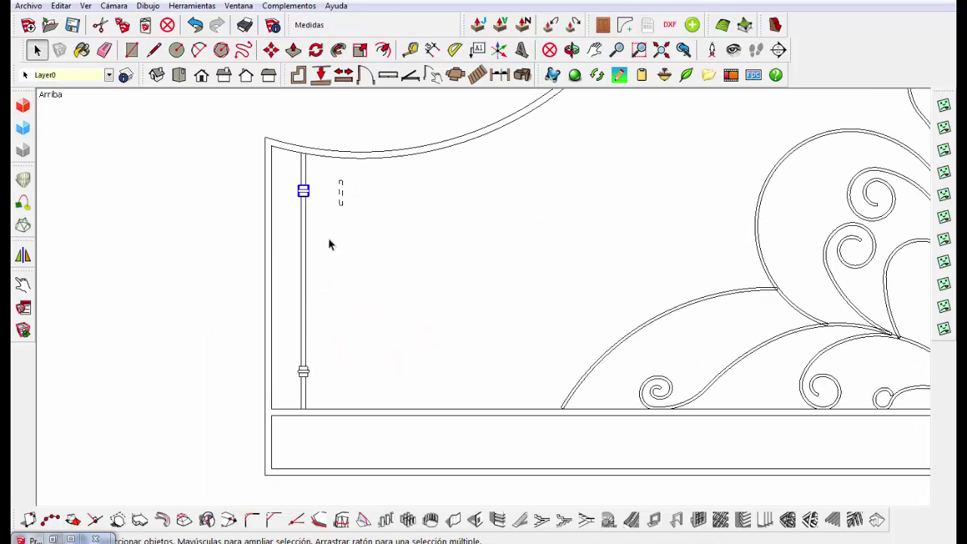
{"action": "left_click", "coordinate": [272, 54]}
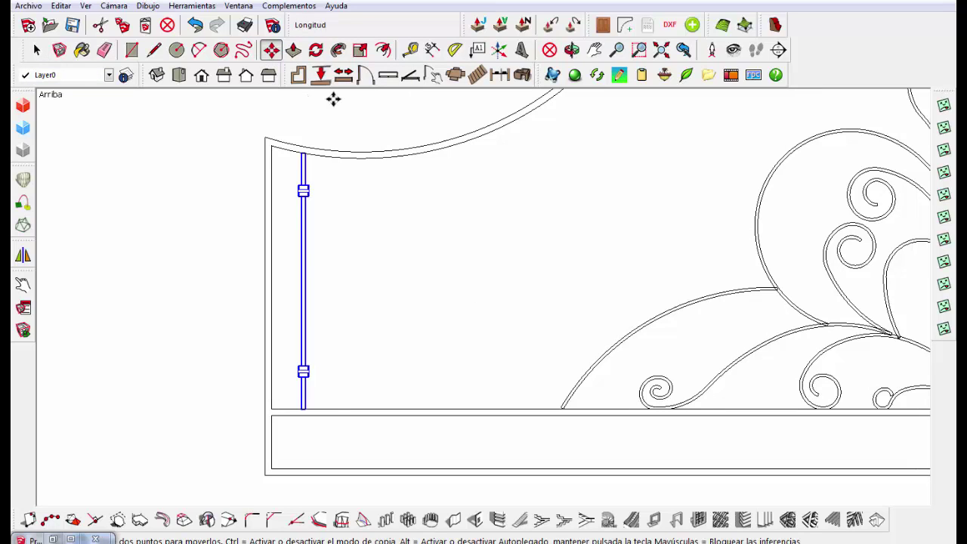
{"action": "left_click", "coordinate": [304, 108]}
{"action": "key", "text": "ctrl"}
{"action": "scroll", "coordinate": [273, 269], "scroll_direction": "down", "scroll_amount": 2}
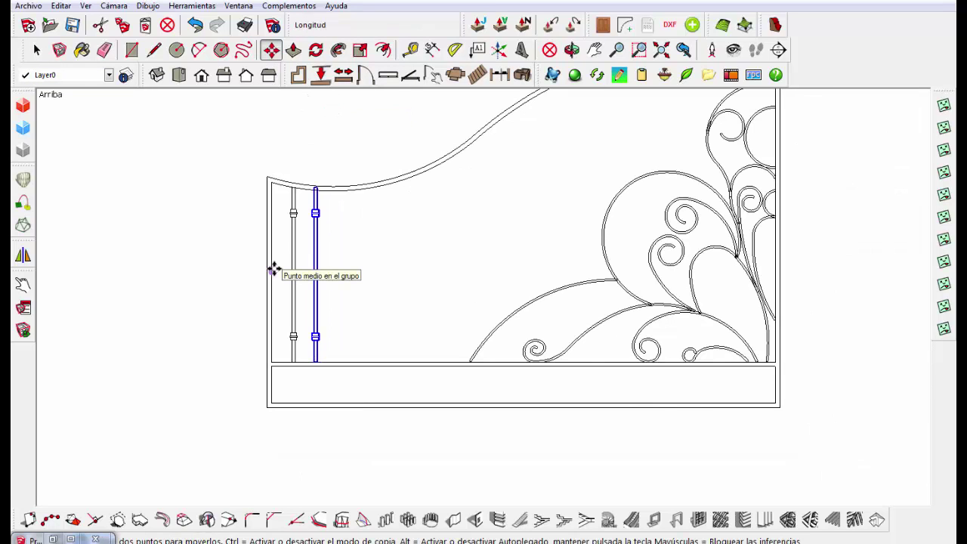
{"action": "type", "text": "25"}
{"action": "key", "text": "Return"}
- Repeat the bar copy into an evenly spaced row across the leaf
{"action": "key", "text": "space"}
{"action": "scroll", "coordinate": [273, 269], "scroll_direction": "down", "scroll_amount": 1}
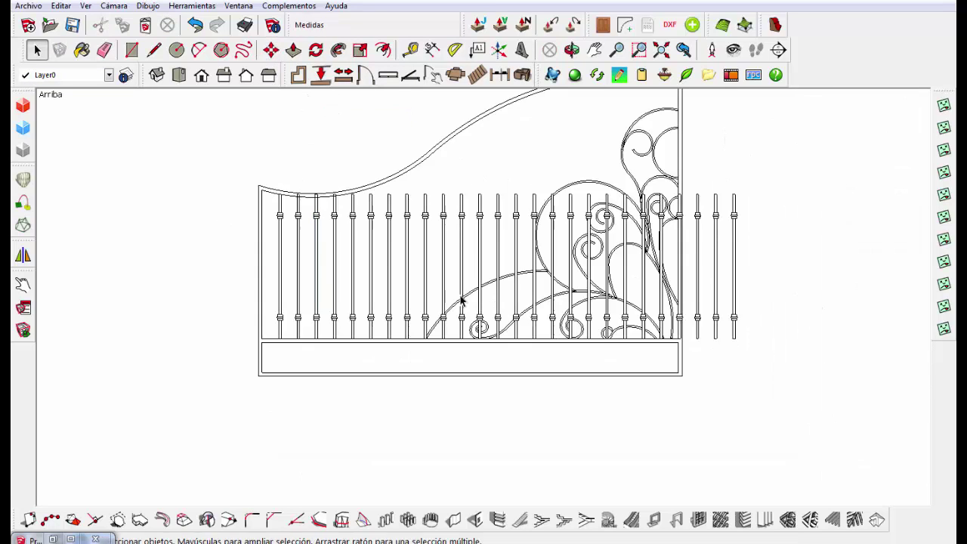
{"action": "scroll", "coordinate": [778, 209], "scroll_direction": "up", "scroll_amount": 1}
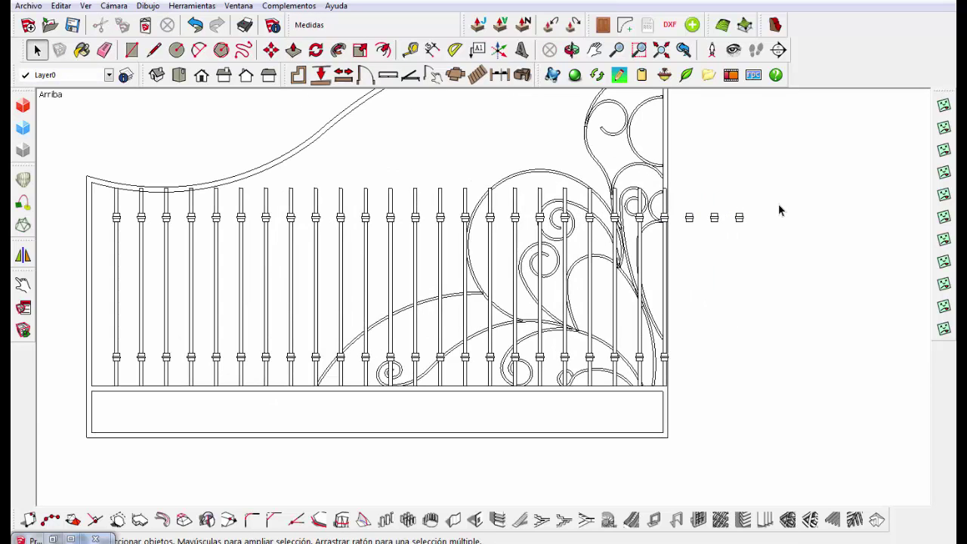
{"action": "scroll", "coordinate": [734, 257], "scroll_direction": "up", "scroll_amount": 1}
{"action": "scroll", "coordinate": [649, 194], "scroll_direction": "up", "scroll_amount": 2}
{"action": "scroll", "coordinate": [655, 242], "scroll_direction": "down", "scroll_amount": 2}
{"action": "scroll", "coordinate": [537, 442], "scroll_direction": "up", "scroll_amount": 1}
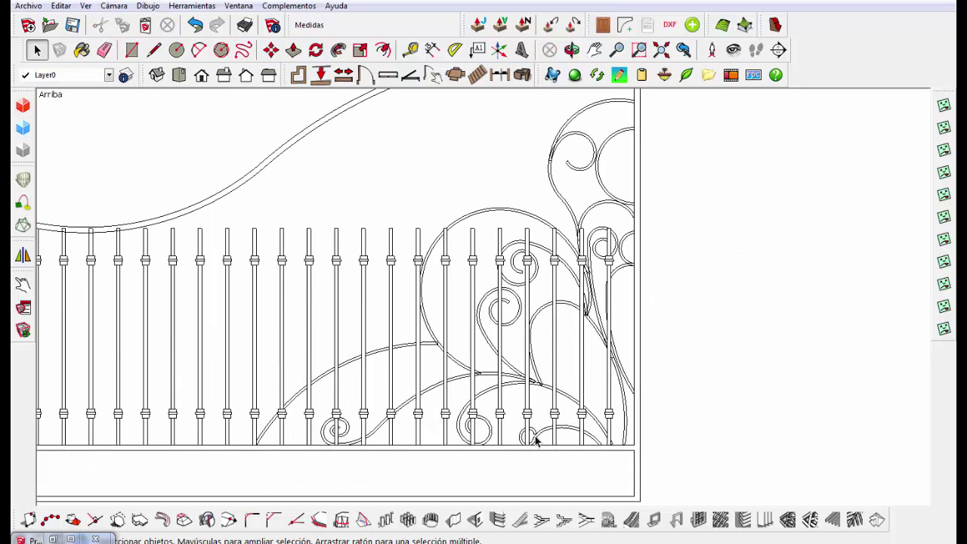
{"action": "scroll", "coordinate": [554, 410], "scroll_direction": "down", "scroll_amount": 2}
{"action": "scroll", "coordinate": [330, 253], "scroll_direction": "up", "scroll_amount": 1}
{"action": "scroll", "coordinate": [527, 299], "scroll_direction": "down", "scroll_amount": 1}
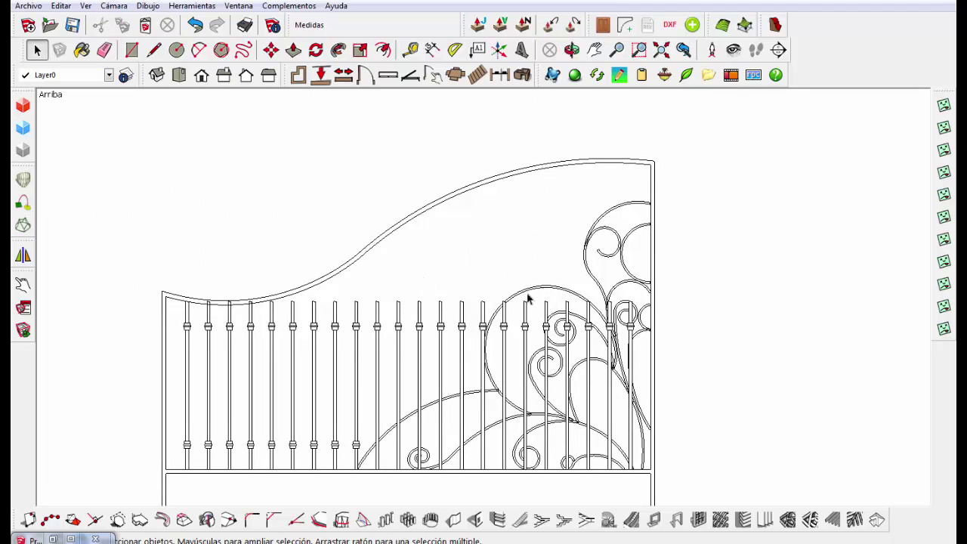
- Select the right-hand bars and move them 0.836 m up the green axis
{"action": "left_click_drag", "start_coordinate": [262, 278], "coordinate": [669, 353]}
{"action": "scroll", "coordinate": [408, 367], "scroll_direction": "up", "scroll_amount": 1}
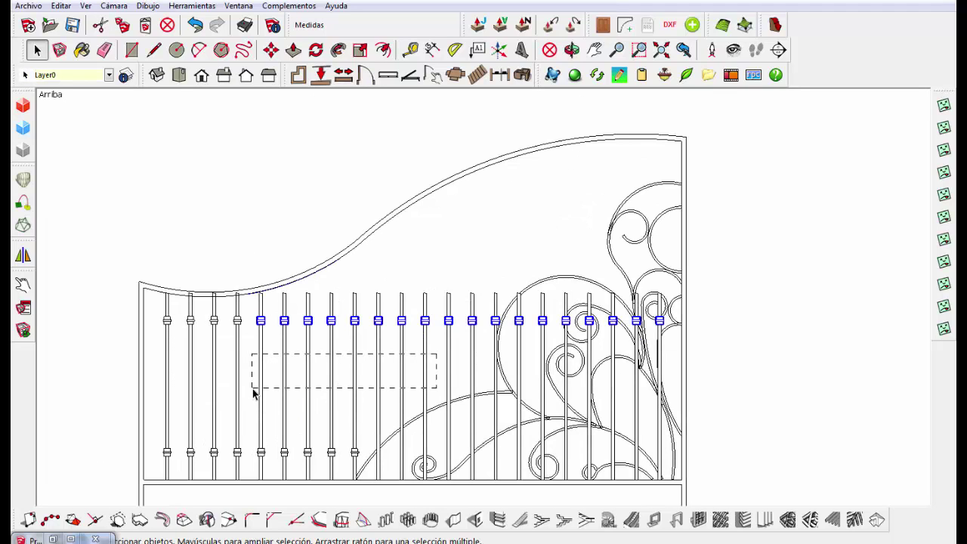
{"action": "left_click_drag", "start_coordinate": [254, 391], "coordinate": [479, 359], "text": "shift"}
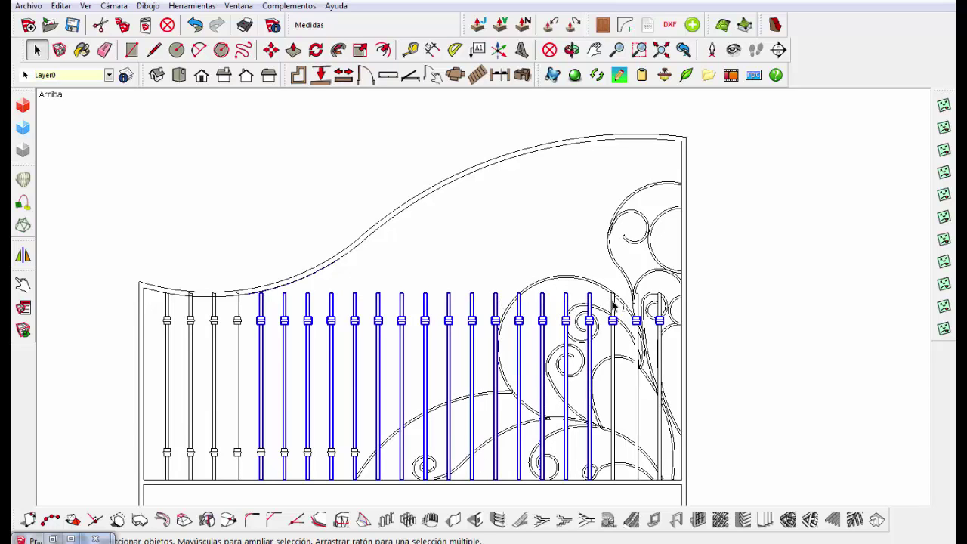
{"action": "left_click", "coordinate": [270, 50]}
{"action": "left_click", "coordinate": [756, 280]}
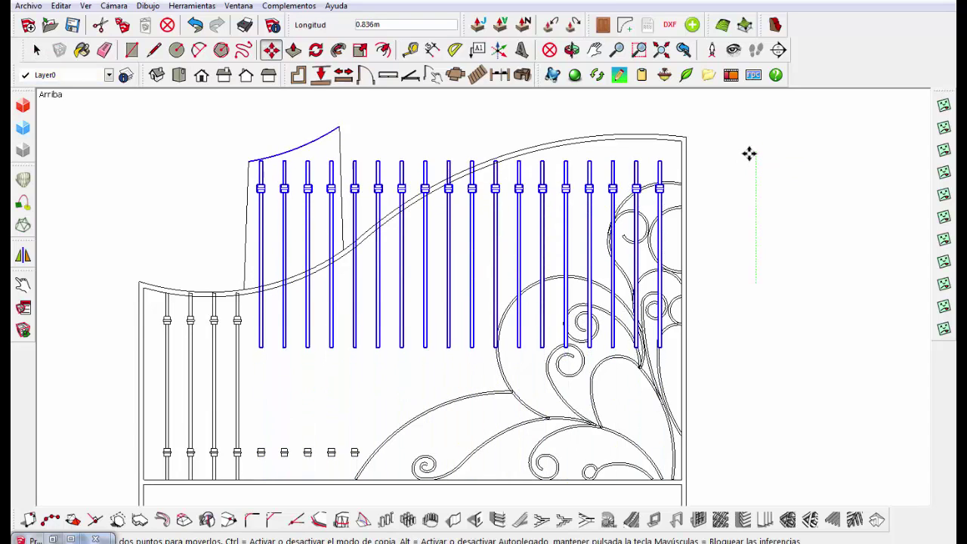
{"action": "left_click", "coordinate": [758, 113]}
- Orbit to check the raised bars in 3D, then return to top view and select the first tall bar
{"action": "key", "text": "space"}
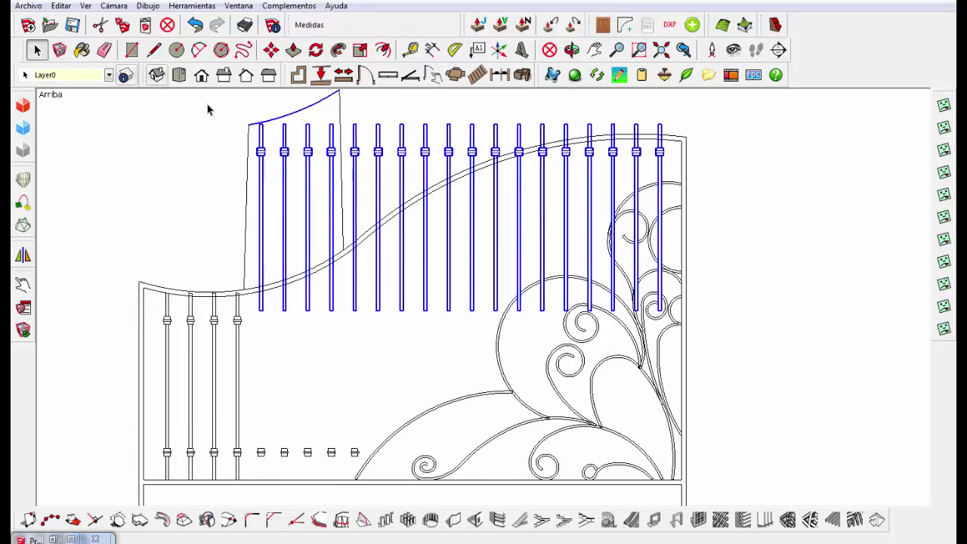
{"action": "left_click", "coordinate": [207, 104]}
{"action": "middle_click_drag", "start_coordinate": [207, 103], "coordinate": [276, 166]}
{"action": "key", "text": "space"}
{"action": "left_click", "coordinate": [281, 227]}
{"action": "middle_click_drag", "start_coordinate": [281, 227], "coordinate": [302, 142]}
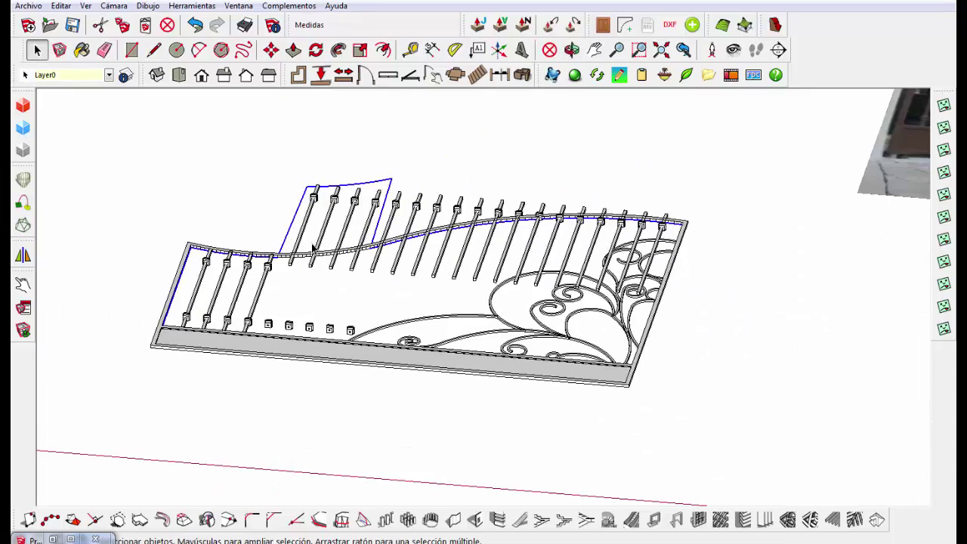
{"action": "scroll", "coordinate": [380, 216], "scroll_direction": "up", "scroll_amount": 5}
{"action": "scroll", "coordinate": [618, 183], "scroll_direction": "up", "scroll_amount": 3}
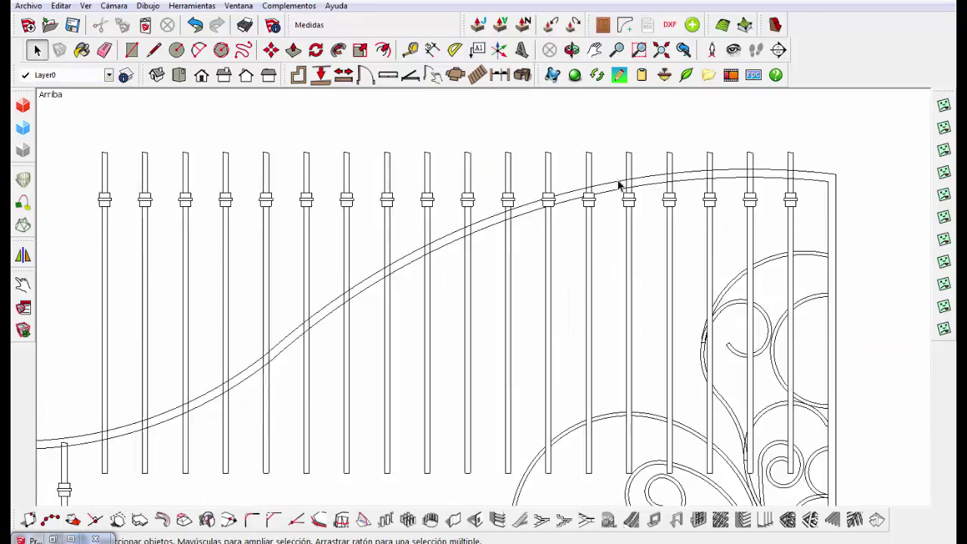
{"action": "scroll", "coordinate": [432, 339], "scroll_direction": "down", "scroll_amount": 1}
{"action": "scroll", "coordinate": [401, 302], "scroll_direction": "up", "scroll_amount": 1}
{"action": "scroll", "coordinate": [401, 301], "scroll_direction": "down", "scroll_amount": 2}
{"action": "scroll", "coordinate": [431, 162], "scroll_direction": "up", "scroll_amount": 2}
{"action": "left_click_drag", "start_coordinate": [431, 155], "coordinate": [397, 216]}
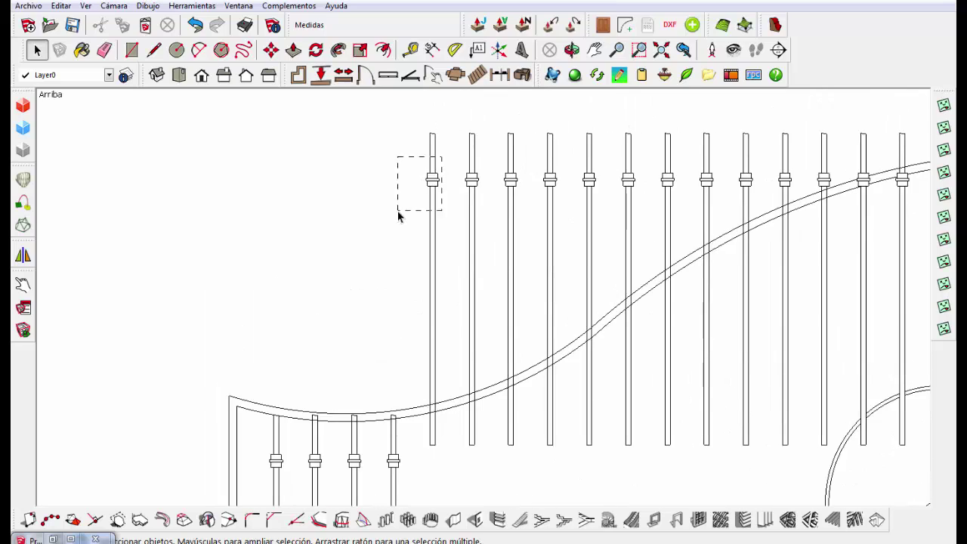
{"action": "scroll", "coordinate": [306, 384], "scroll_direction": "down", "scroll_amount": 2}
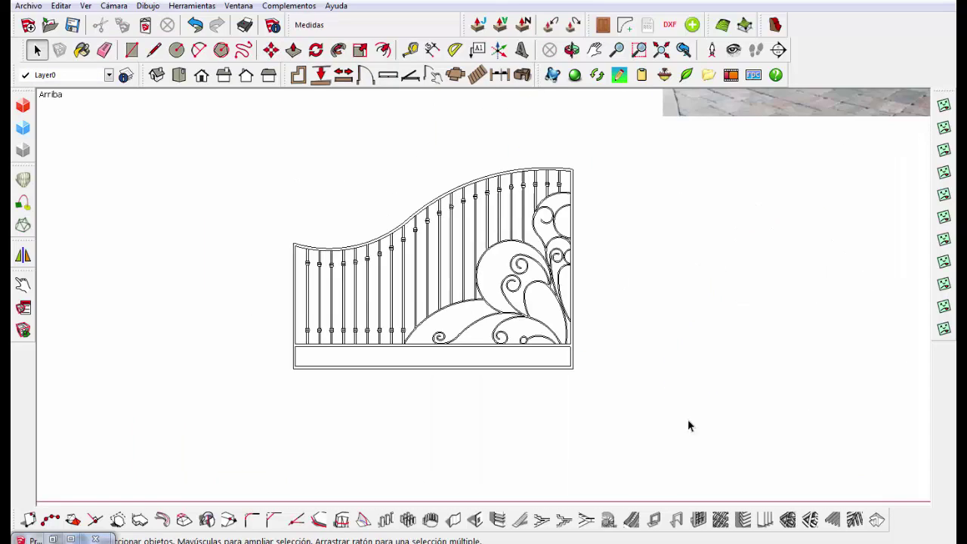
{"action": "scroll", "coordinate": [548, 387], "scroll_direction": "down", "scroll_amount": 3}
{"action": "scroll", "coordinate": [579, 243], "scroll_direction": "up", "scroll_amount": 1}
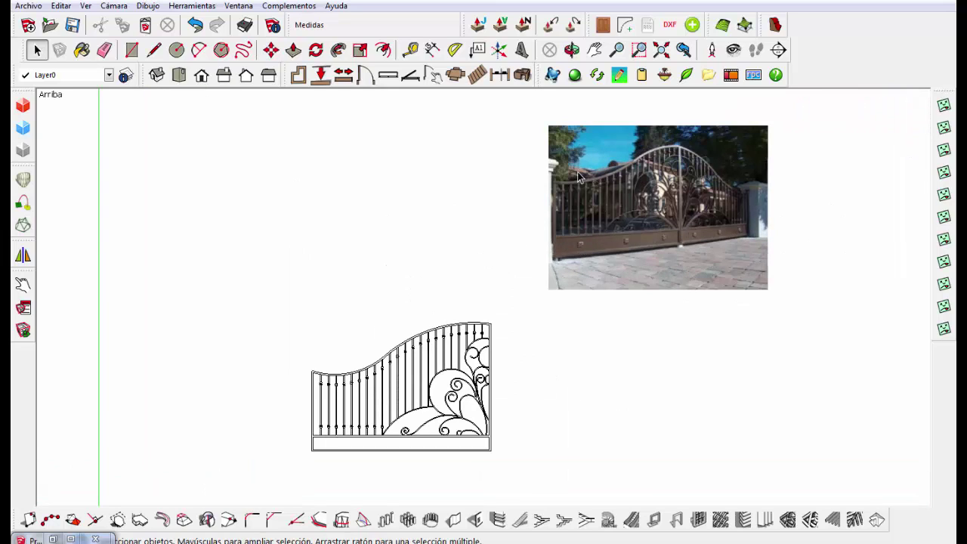
- Paint the gate leaf with the black 0137_Negro material
{"action": "left_click", "coordinate": [572, 218]}
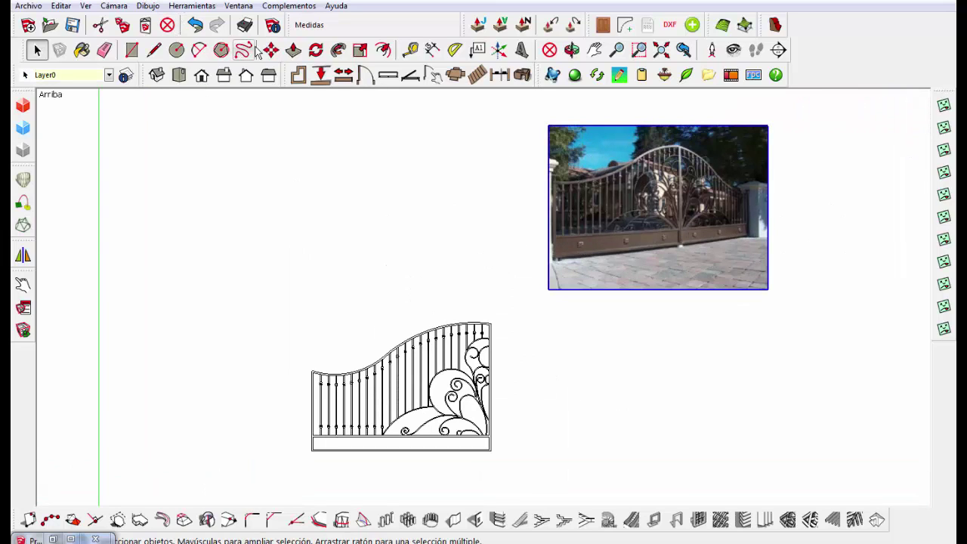
{"action": "key", "text": "b"}
{"action": "scroll", "coordinate": [149, 276], "scroll_direction": "down", "scroll_amount": 10}
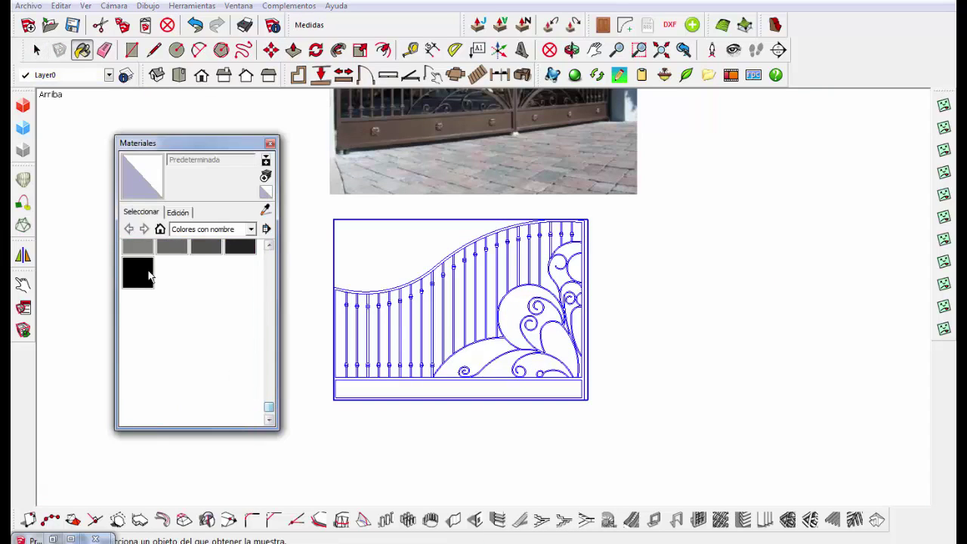
{"action": "left_click", "coordinate": [149, 276]}
{"action": "left_click", "coordinate": [512, 287]}
{"action": "key", "text": "space"}
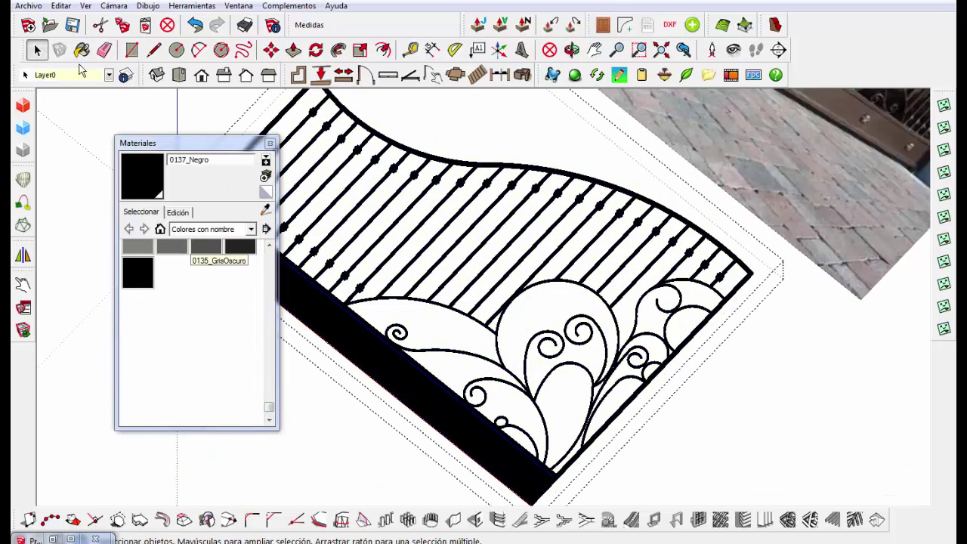
- Paint the collars pale sky blue with 0092_AzulCeleste
{"action": "mouse_move", "coordinate": [268, 408]}
{"action": "left_mouse_down"}
{"action": "mouse_move", "coordinate": [269, 249]}
{"action": "mouse_move", "coordinate": [269, 321]}
{"action": "left_mouse_up"}
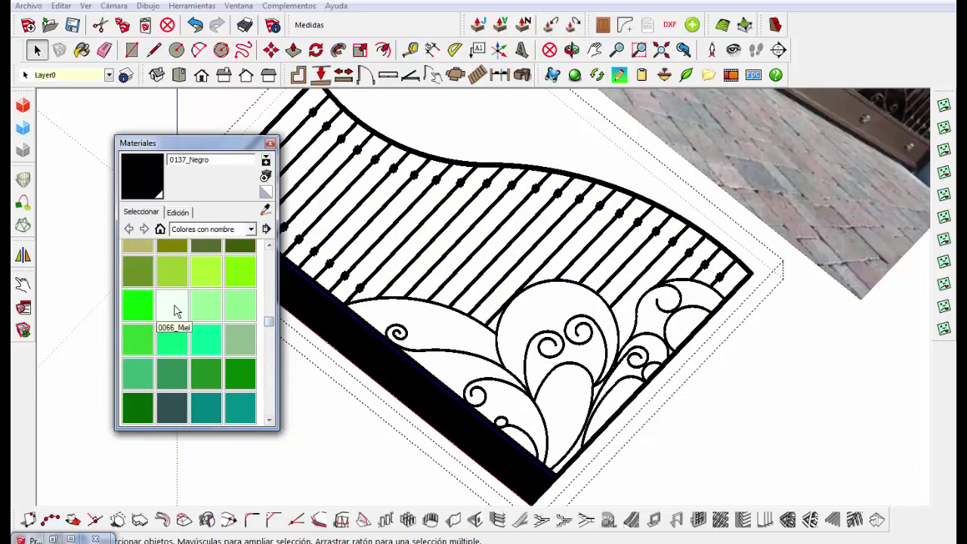
{"action": "scroll", "coordinate": [175, 311], "scroll_direction": "down", "scroll_amount": 3}
{"action": "left_click", "coordinate": [238, 329]}
{"action": "left_click", "coordinate": [352, 313]}
{"action": "key", "text": "space"}
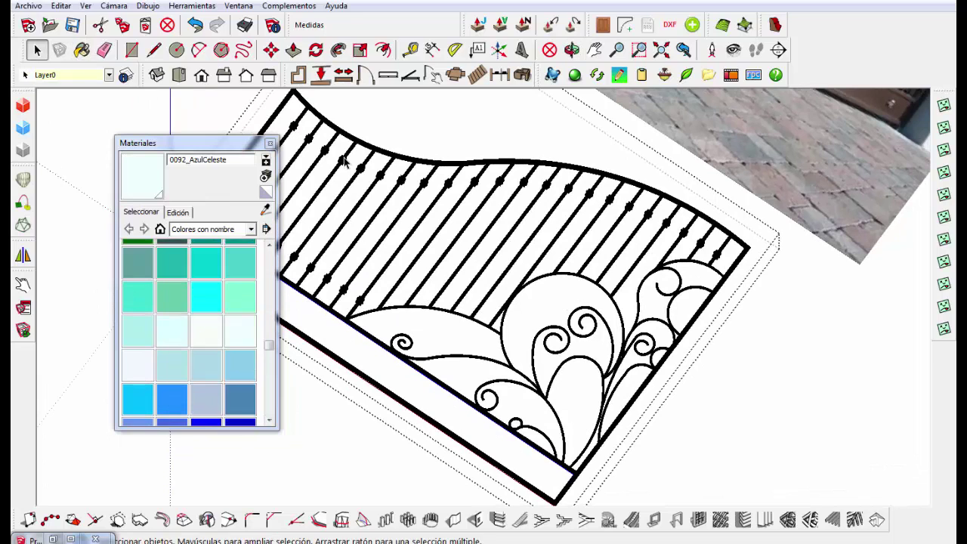
{"action": "left_click", "coordinate": [82, 50]}
{"action": "scroll", "coordinate": [355, 160], "scroll_direction": "up", "scroll_amount": 2}
{"action": "scroll", "coordinate": [356, 159], "scroll_direction": "up", "scroll_amount": 2}
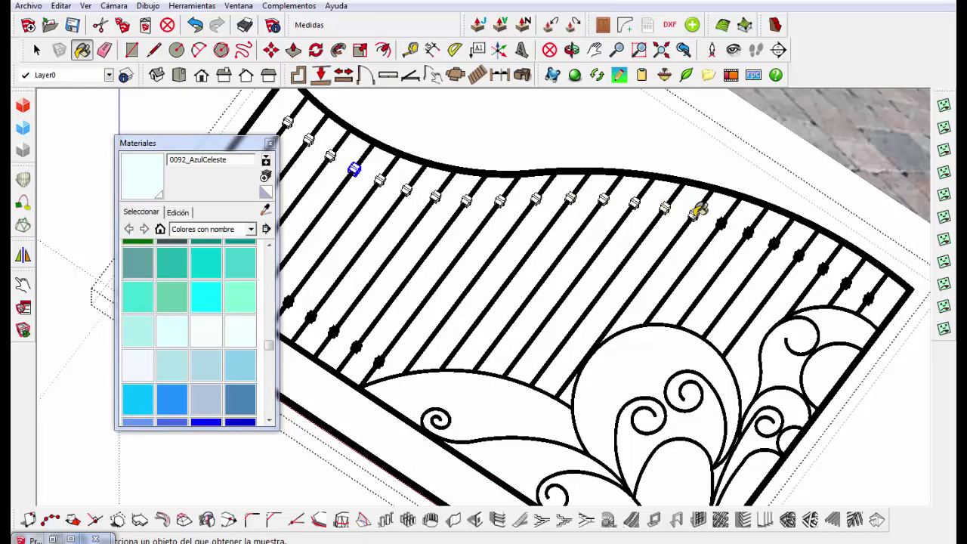
{"action": "scroll", "coordinate": [355, 185], "scroll_direction": "up", "scroll_amount": 2}
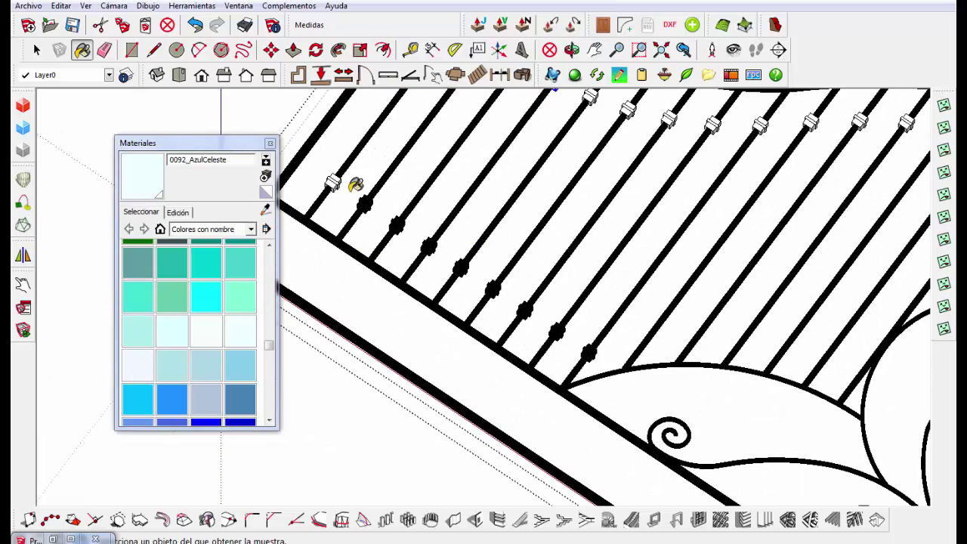
- Select the copied gate leaf, try rotating it about its corner, then cancel the rotation
{"action": "key", "text": "space"}
{"action": "scroll", "coordinate": [371, 410], "scroll_direction": "down", "scroll_amount": 3}
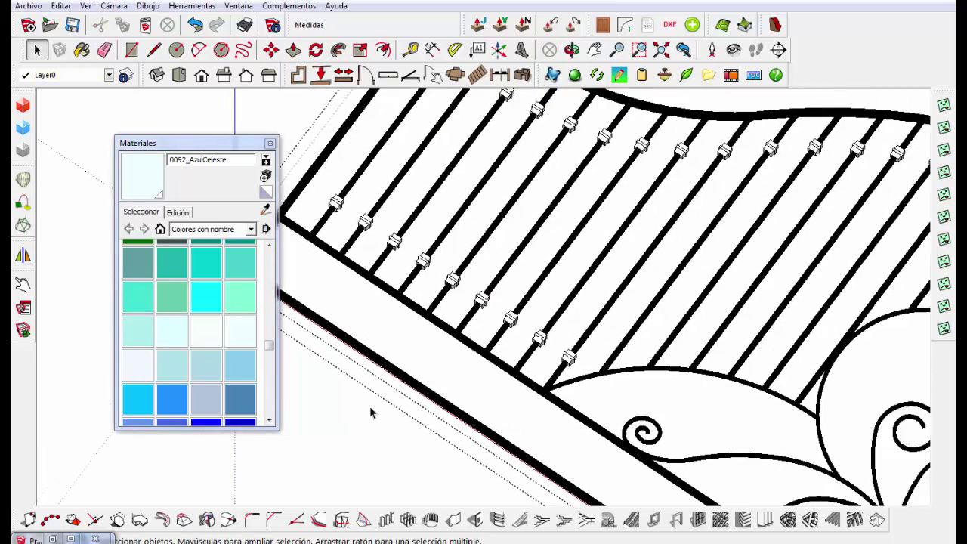
{"action": "scroll", "coordinate": [371, 410], "scroll_direction": "down", "scroll_amount": 3}
{"action": "left_click", "coordinate": [179, 75]}
{"action": "left_click", "coordinate": [395, 229]}
{"action": "key", "text": "m"}
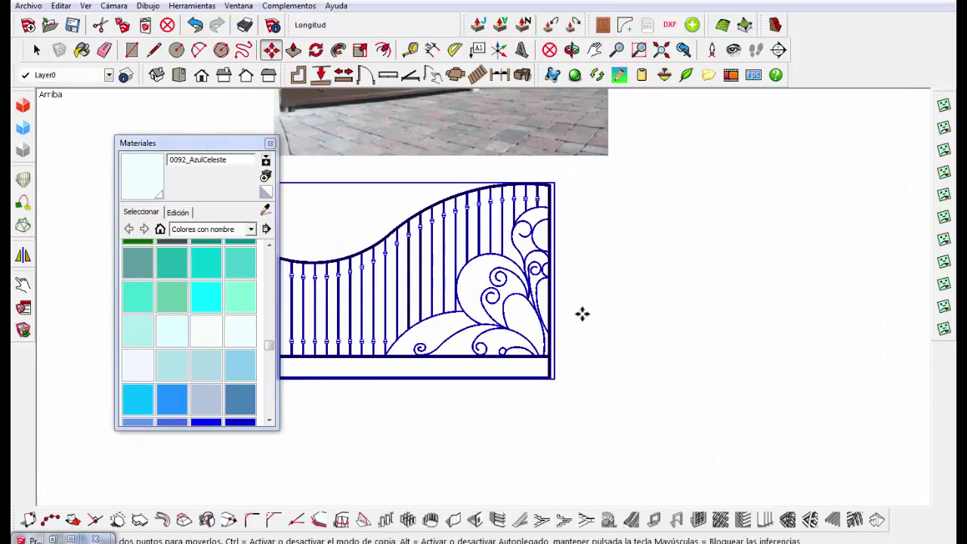
{"action": "scroll", "coordinate": [454, 201], "scroll_direction": "down", "scroll_amount": 1}
{"action": "left_click", "coordinate": [315, 49]}
{"action": "scroll", "coordinate": [566, 396], "scroll_direction": "up", "scroll_amount": 3}
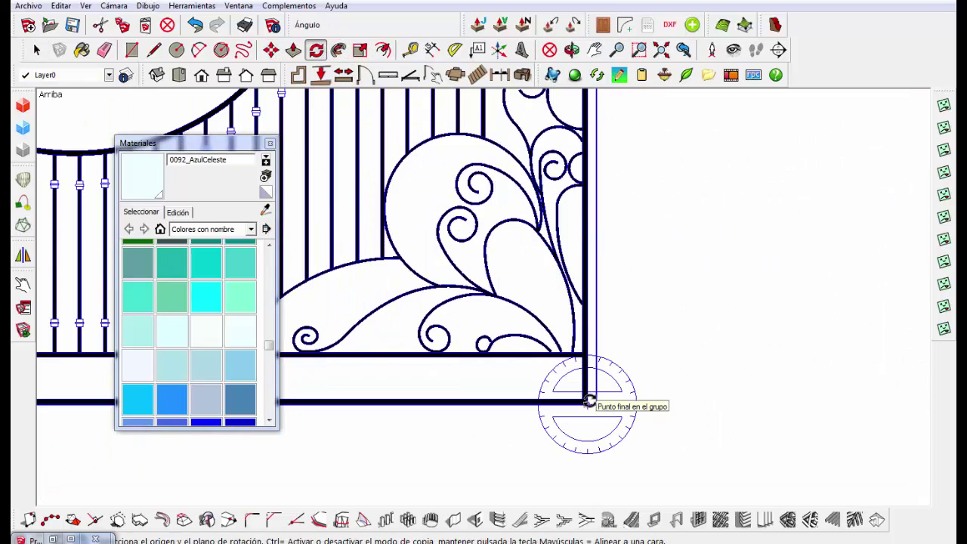
{"action": "left_click", "coordinate": [582, 388]}
{"action": "left_click", "coordinate": [680, 387]}
{"action": "scroll", "coordinate": [654, 328], "scroll_direction": "down", "scroll_amount": 2}
{"action": "scroll", "coordinate": [654, 328], "scroll_direction": "down", "scroll_amount": 2}
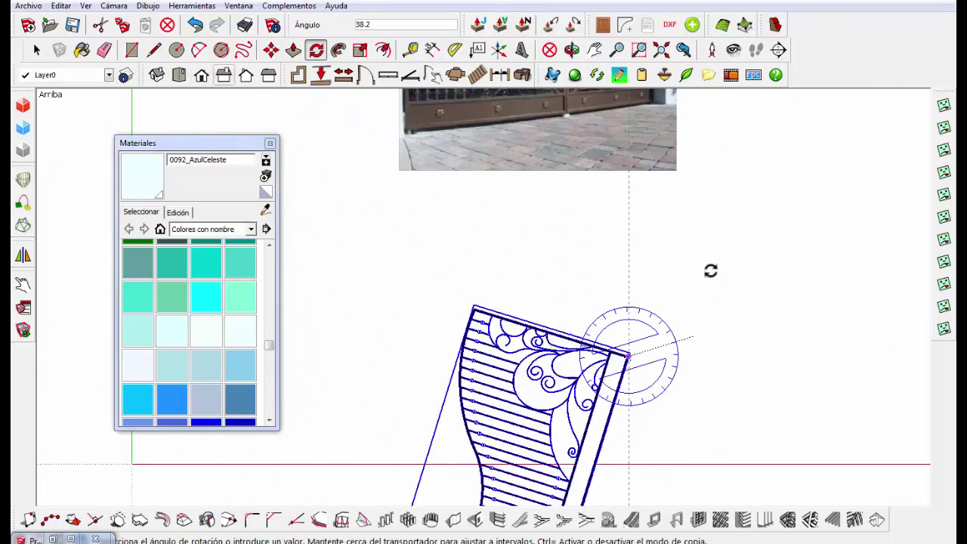
{"action": "key", "text": "Escape"}
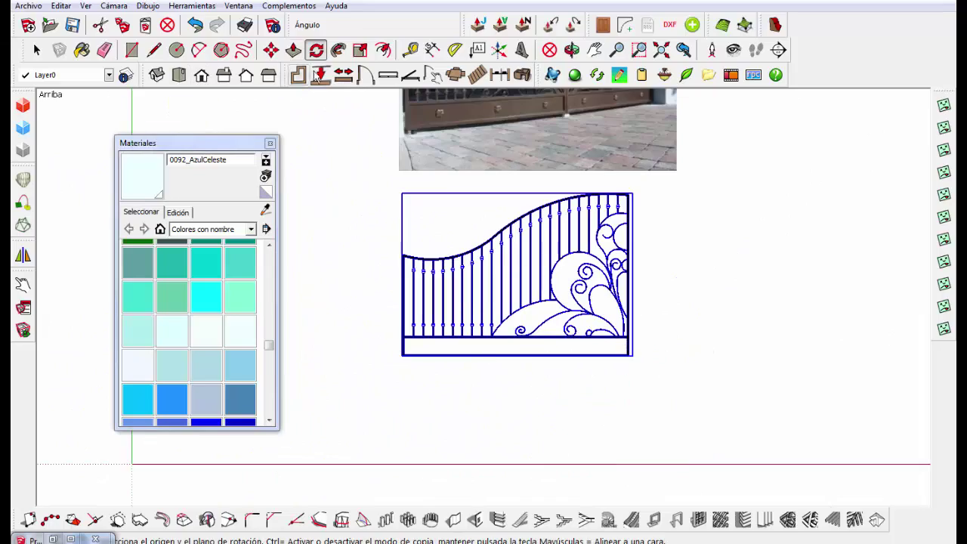
- Mirror the copied leaf with a scale of -1 along the red axis
{"action": "key", "text": "m"}
{"action": "scroll", "coordinate": [633, 355], "scroll_direction": "up", "scroll_amount": 3}
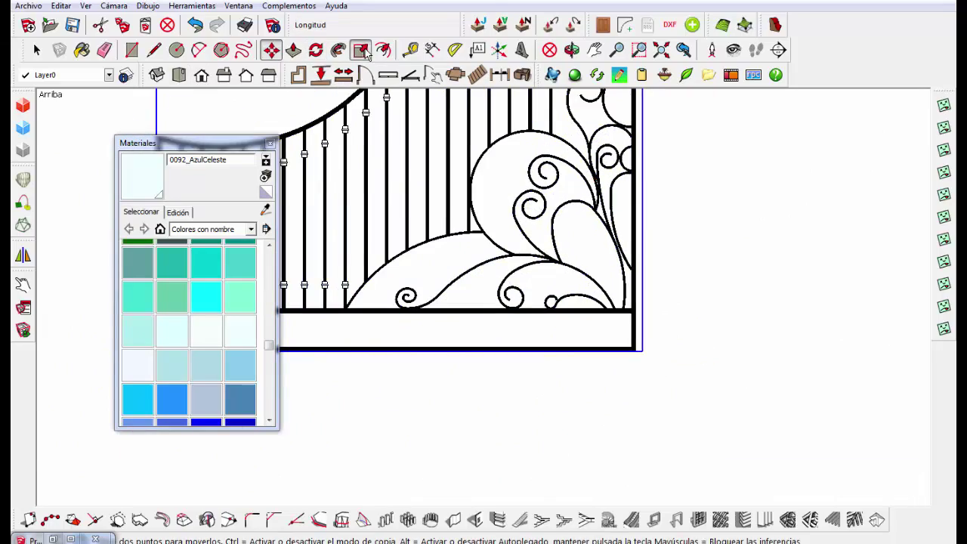
{"action": "left_click", "coordinate": [362, 50]}
{"action": "scroll", "coordinate": [400, 264], "scroll_direction": "up", "scroll_amount": 5}
{"action": "left_click_drag", "start_coordinate": [399, 264], "coordinate": [400, 264]}
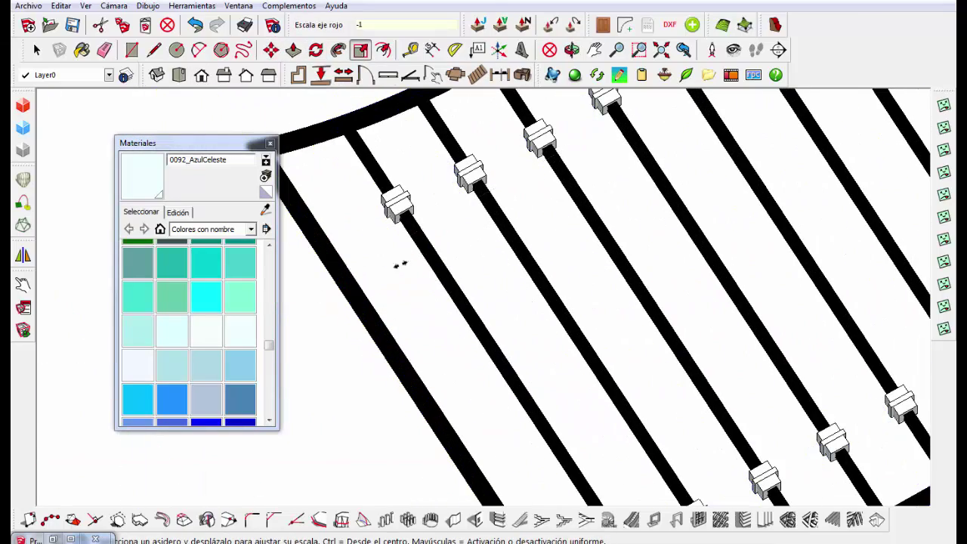
{"action": "key", "text": "space"}
{"action": "scroll", "coordinate": [378, 188], "scroll_direction": "down", "scroll_amount": 3}
{"action": "scroll", "coordinate": [378, 189], "scroll_direction": "down", "scroll_amount": 2}
{"action": "scroll", "coordinate": [337, 102], "scroll_direction": "up", "scroll_amount": 2}
{"action": "scroll", "coordinate": [337, 103], "scroll_direction": "up", "scroll_amount": 3}
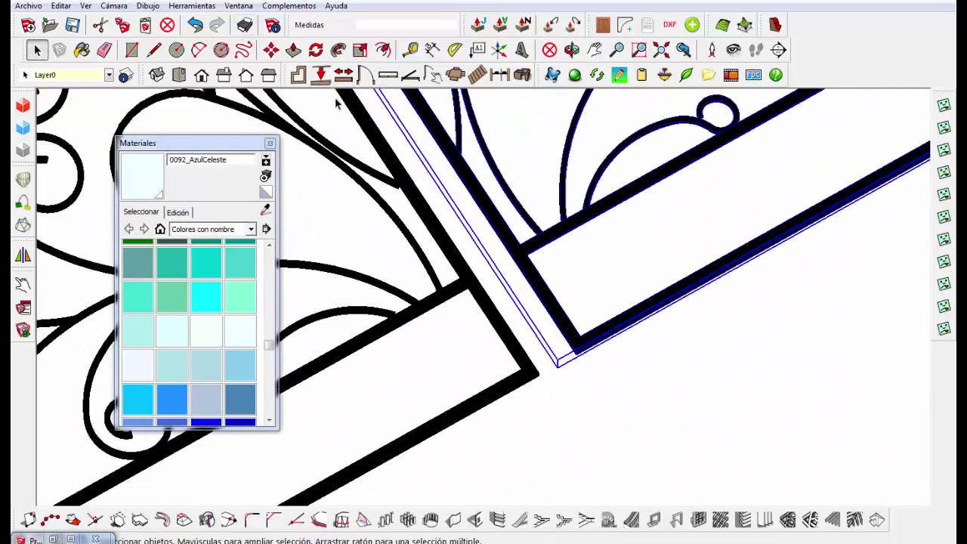
{"action": "scroll", "coordinate": [337, 102], "scroll_direction": "down", "scroll_amount": 2}
{"action": "scroll", "coordinate": [483, 214], "scroll_direction": "down", "scroll_amount": 3}
{"action": "scroll", "coordinate": [575, 335], "scroll_direction": "down", "scroll_amount": 3}
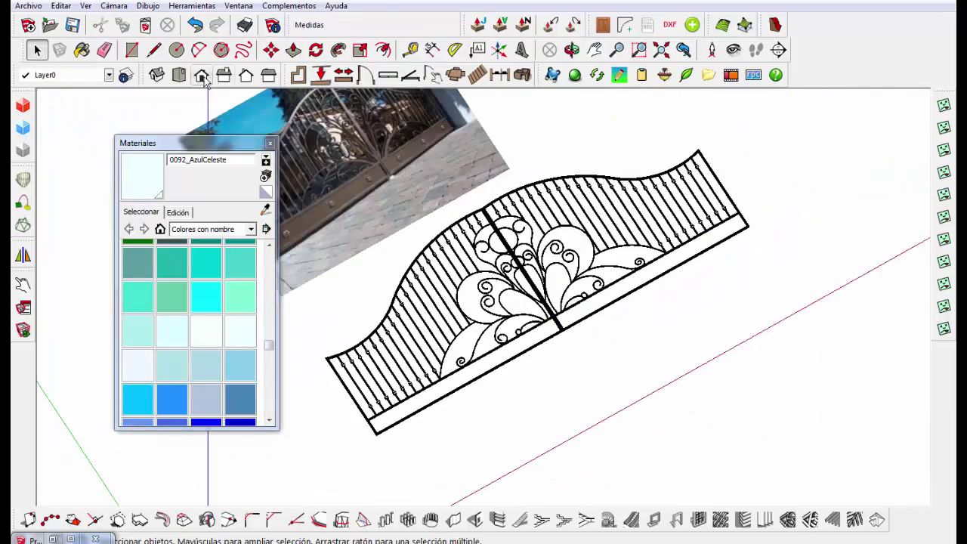
{"action": "left_click", "coordinate": [201, 75]}
- Box-select the whole double gate and rotate it 90° about its corner to stand upright
{"action": "scroll", "coordinate": [602, 245], "scroll_direction": "up", "scroll_amount": 2}
{"action": "scroll", "coordinate": [472, 127], "scroll_direction": "down", "scroll_amount": 2}
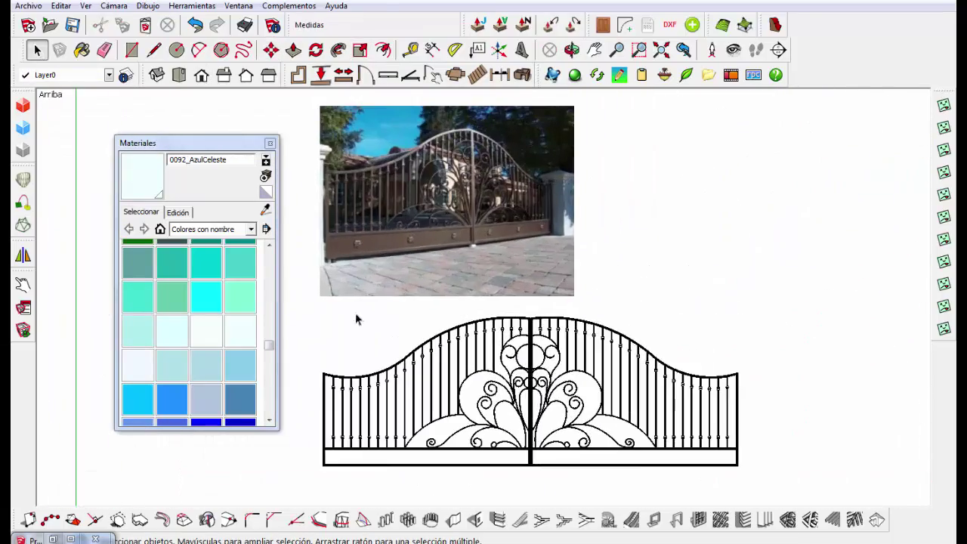
{"action": "left_click_drag", "start_coordinate": [328, 323], "coordinate": [682, 466]}
{"action": "scroll", "coordinate": [423, 392], "scroll_direction": "up", "scroll_amount": 3}
{"action": "middle_click_drag", "start_coordinate": [424, 392], "coordinate": [423, 437]}
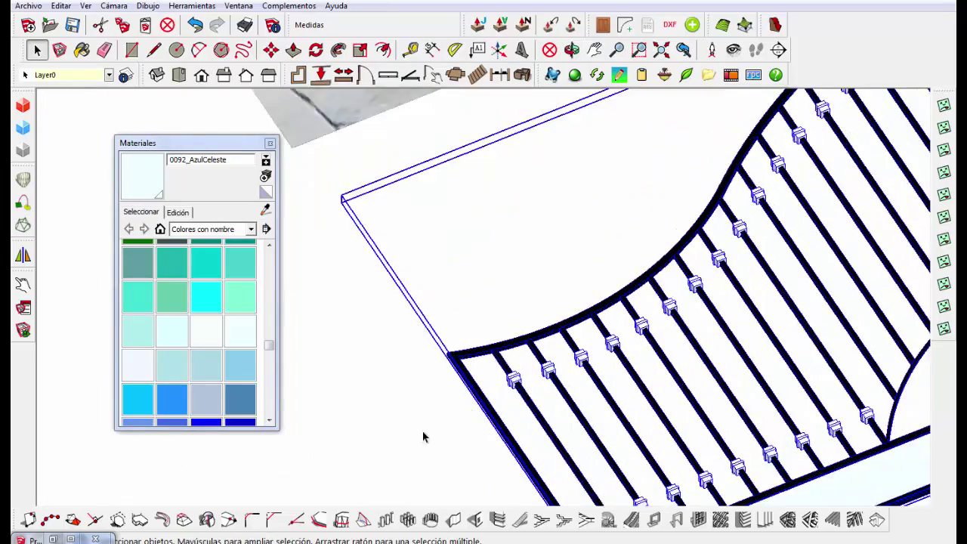
{"action": "scroll", "coordinate": [423, 437], "scroll_direction": "down", "scroll_amount": 3}
{"action": "left_click", "coordinate": [315, 50]}
{"action": "scroll", "coordinate": [501, 384], "scroll_direction": "up", "scroll_amount": 2}
{"action": "scroll", "coordinate": [560, 414], "scroll_direction": "up", "scroll_amount": 3}
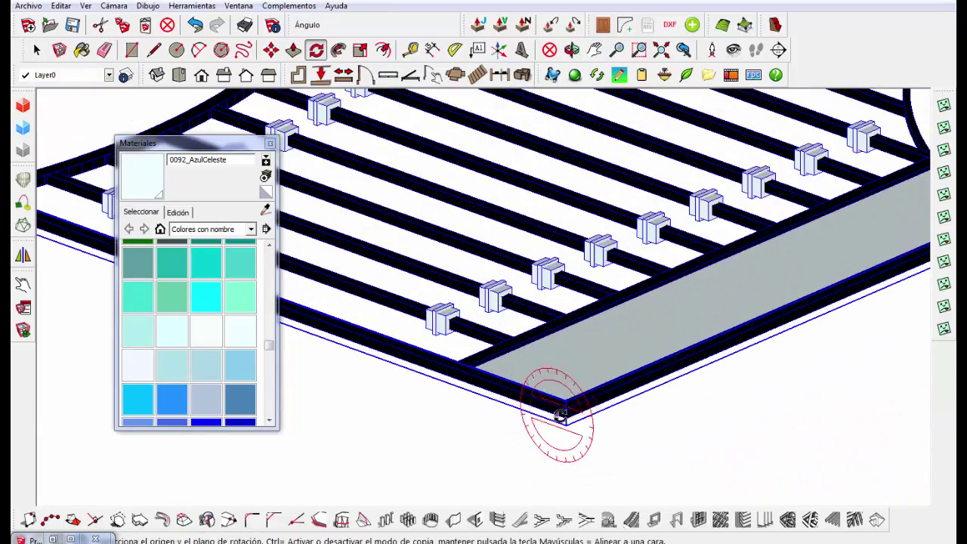
{"action": "middle_click_drag", "start_coordinate": [561, 416], "coordinate": [654, 447]}
{"action": "scroll", "coordinate": [475, 367], "scroll_direction": "down", "scroll_amount": 3}
{"action": "middle_click_drag", "start_coordinate": [475, 367], "coordinate": [563, 311]}
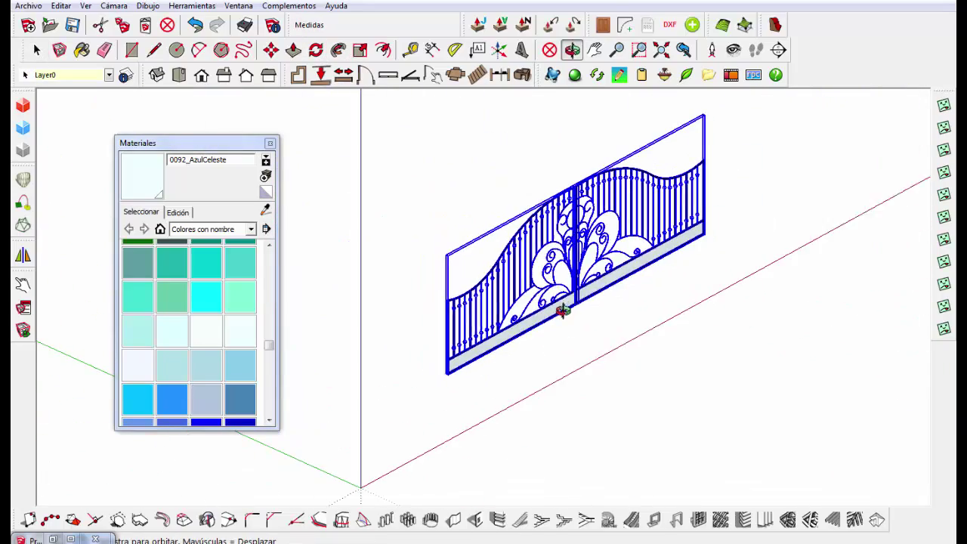
- Turn the selected upright gate into a component
{"action": "right_click", "coordinate": [562, 311]}
{"action": "left_click", "coordinate": [576, 321]}
{"action": "key", "text": "Return"}
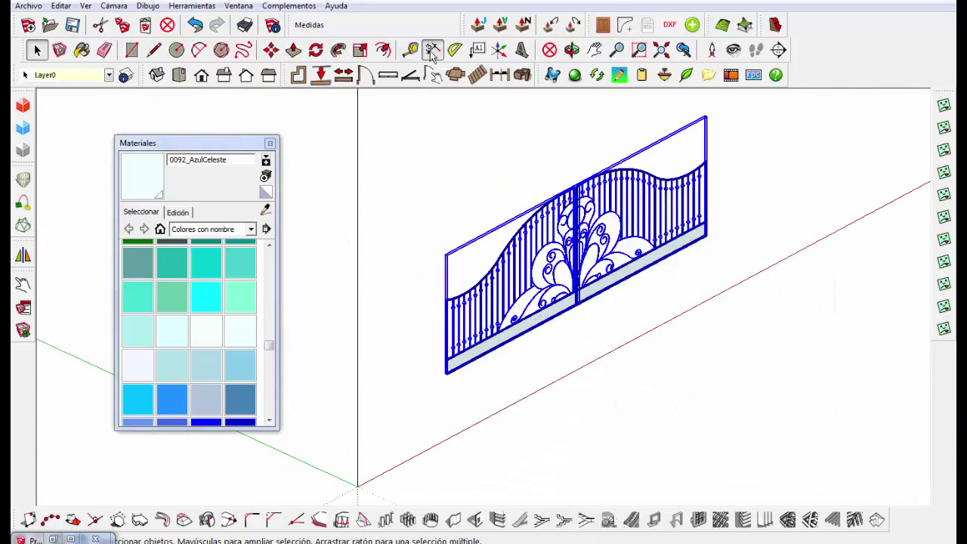
- Start a linear dimension at the gate's left corner, currently reading 0.257 m
{"action": "left_click", "coordinate": [432, 50]}
{"action": "scroll", "coordinate": [446, 371], "scroll_direction": "up", "scroll_amount": 3}
{"action": "left_click", "coordinate": [442, 406]}
{"action": "scroll", "coordinate": [442, 406], "scroll_direction": "down", "scroll_amount": 1}
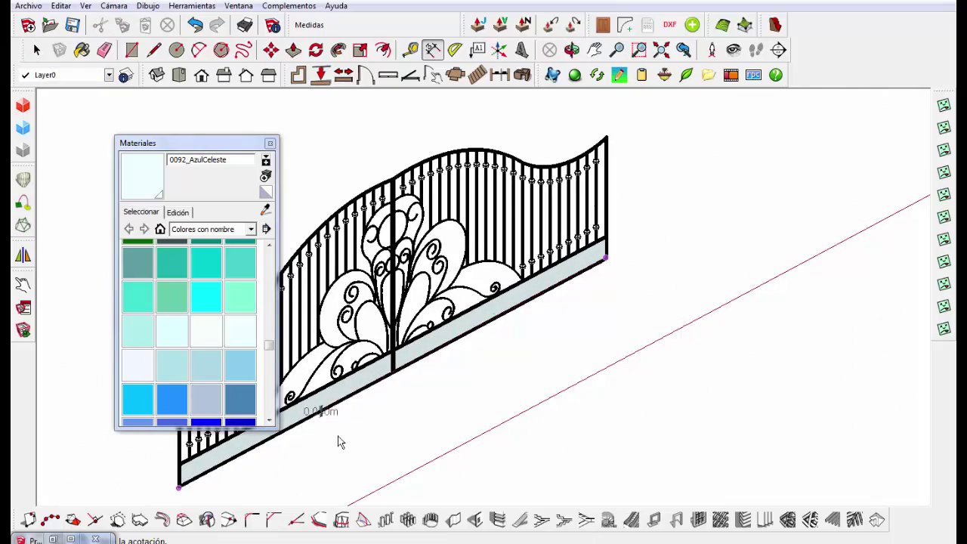
{"action": "scroll", "coordinate": [555, 327], "scroll_direction": "up", "scroll_amount": 4}
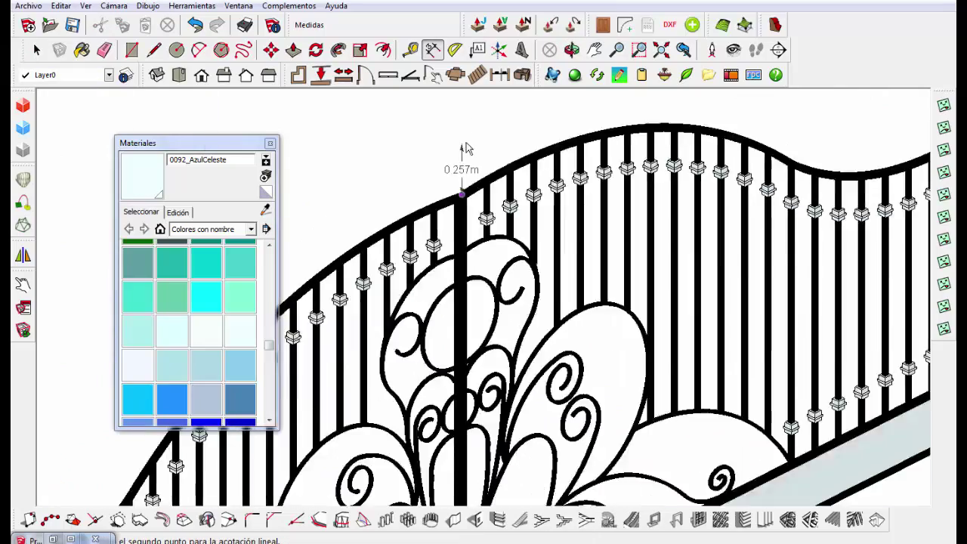
- Place the 6.970 m width dimension and start a reference line at the gate's bottom-left corner
{"action": "left_click", "coordinate": [461, 391]}
{"action": "key", "text": "l"}
{"action": "scroll", "coordinate": [337, 235], "scroll_direction": "down", "scroll_amount": 3}
{"action": "left_click", "coordinate": [237, 486]}
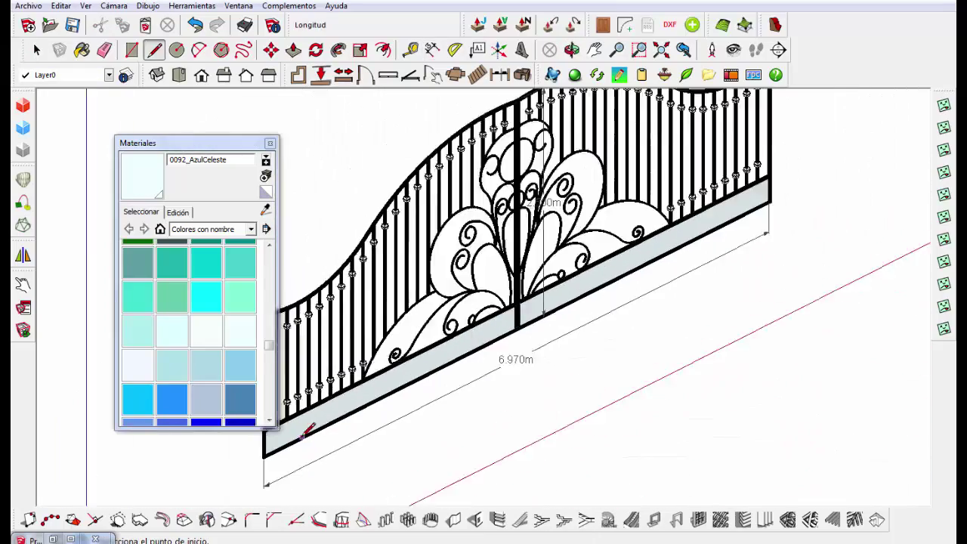
{"action": "scroll", "coordinate": [756, 205], "scroll_direction": "up", "scroll_amount": 2}
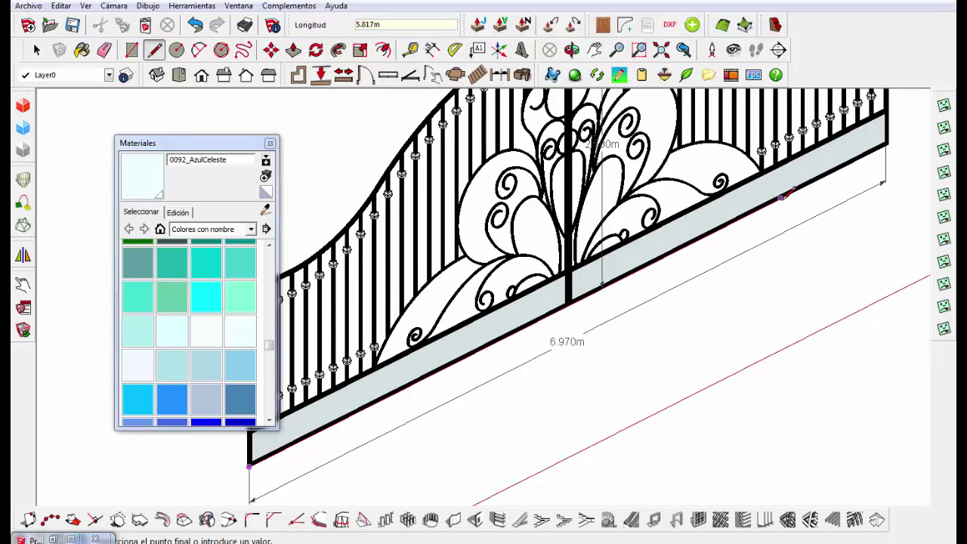
{"action": "mouse_move", "coordinate": [736, 308]}
{"action": "middle_mouse_down"}
{"action": "mouse_move", "coordinate": [551, 345]}
{"action": "mouse_move", "coordinate": [433, 337]}
{"action": "middle_mouse_up"}
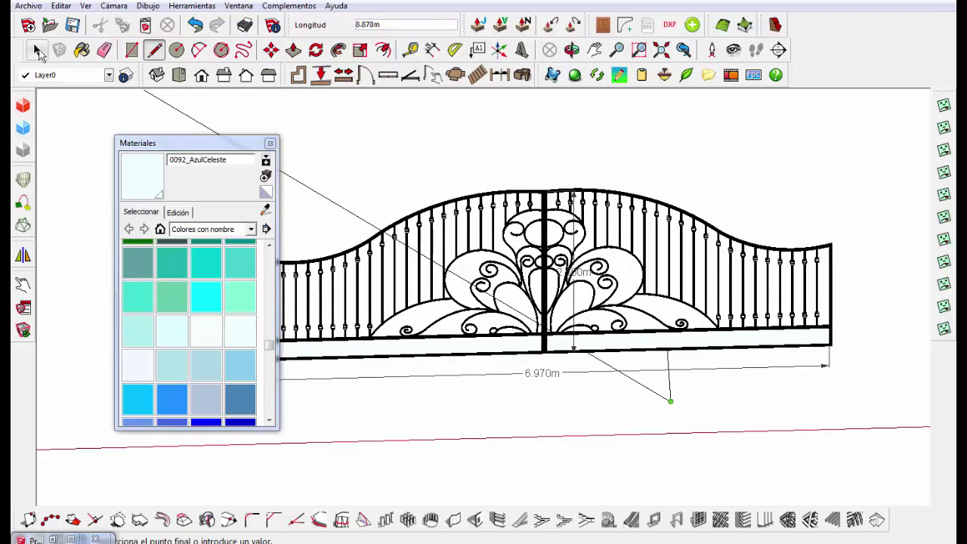
{"action": "left_click", "coordinate": [40, 52]}
- Select both gate leaves together
{"action": "left_click", "coordinate": [661, 258]}
{"action": "middle_click_drag", "start_coordinate": [662, 258], "coordinate": [640, 283]}
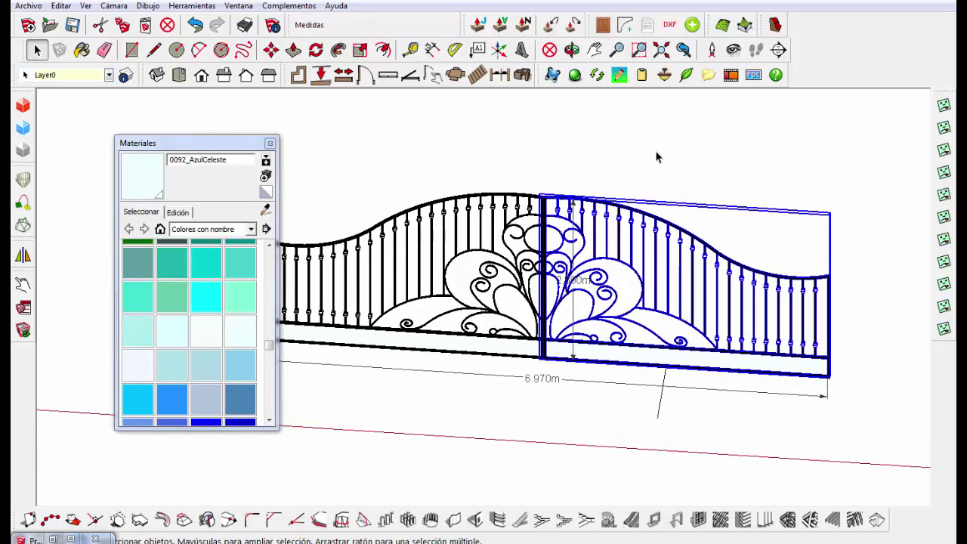
{"action": "middle_click_drag", "start_coordinate": [538, 180], "coordinate": [637, 233]}
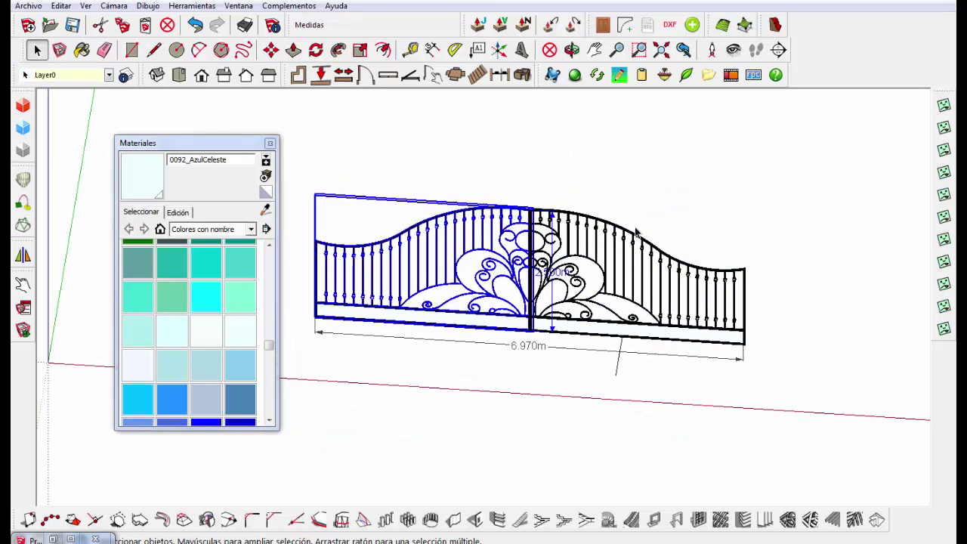
{"action": "left_click", "coordinate": [607, 287], "text": "shift"}
{"action": "middle_click_drag", "start_coordinate": [790, 312], "coordinate": [739, 347]}
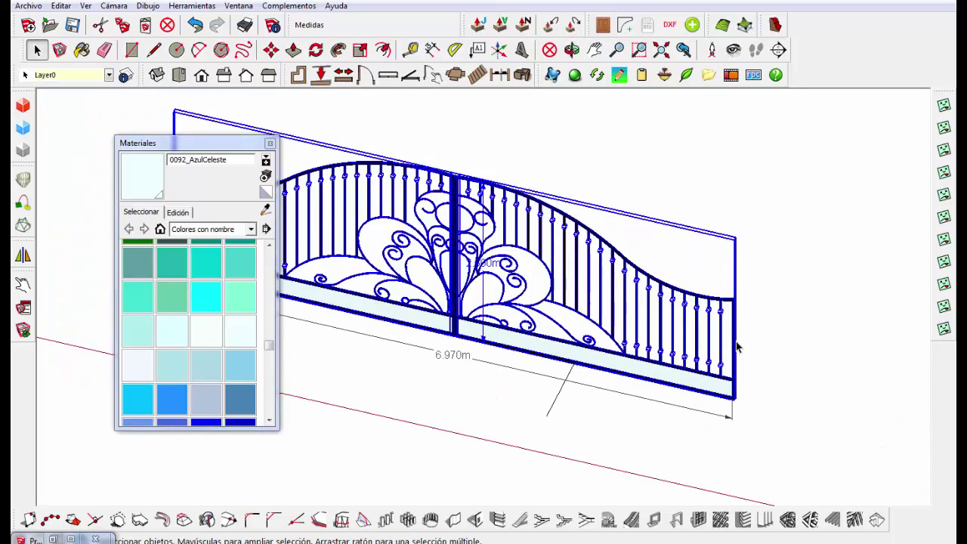
- Scale the gate to about 0.71 along the red axis and open Create Component
{"action": "left_click", "coordinate": [364, 53]}
{"action": "scroll", "coordinate": [766, 335], "scroll_direction": "up", "scroll_amount": 2}
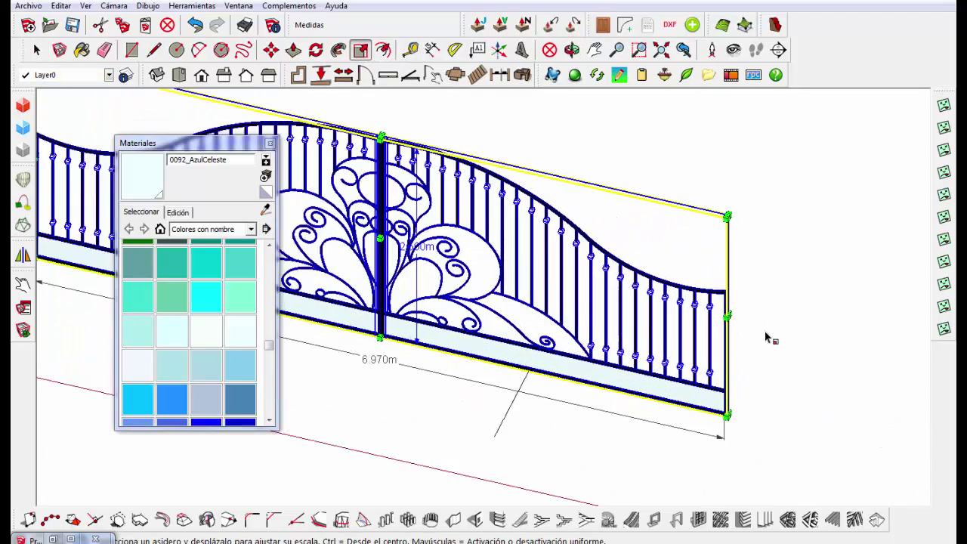
{"action": "scroll", "coordinate": [734, 324], "scroll_direction": "up", "scroll_amount": 3}
{"action": "scroll", "coordinate": [720, 312], "scroll_direction": "up", "scroll_amount": 3}
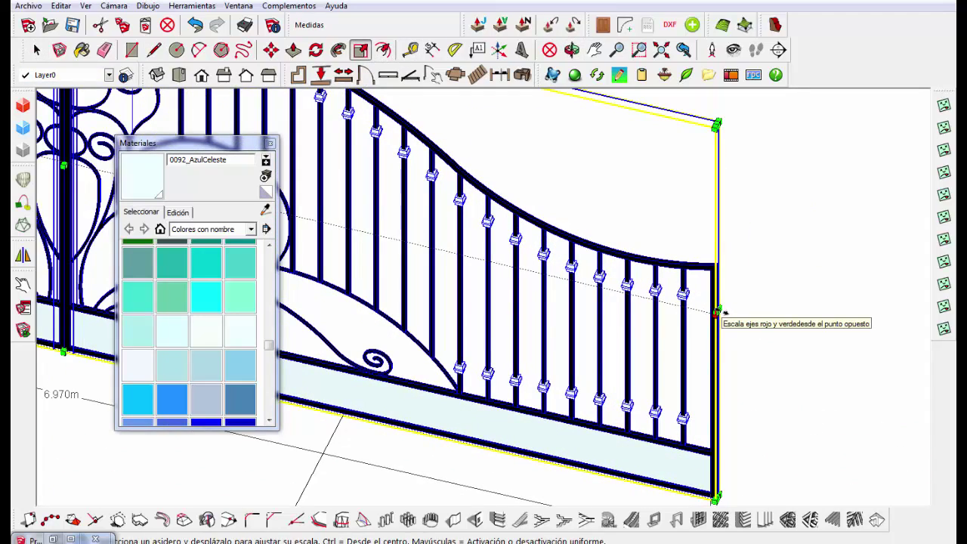
{"action": "left_click_drag", "start_coordinate": [717, 312], "coordinate": [382, 408]}
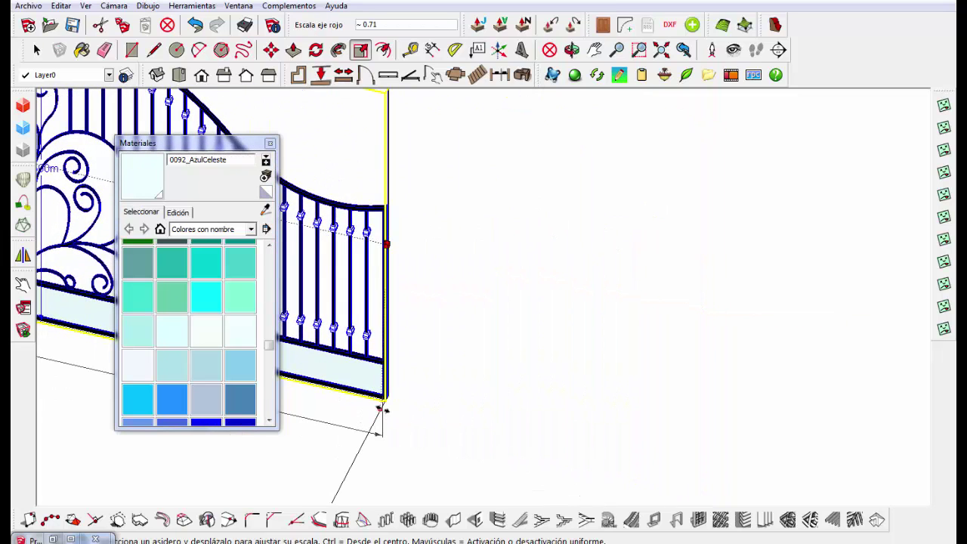
{"action": "scroll", "coordinate": [557, 342], "scroll_direction": "down", "scroll_amount": 3}
{"action": "scroll", "coordinate": [554, 261], "scroll_direction": "down", "scroll_amount": 5}
{"action": "key", "text": "space"}
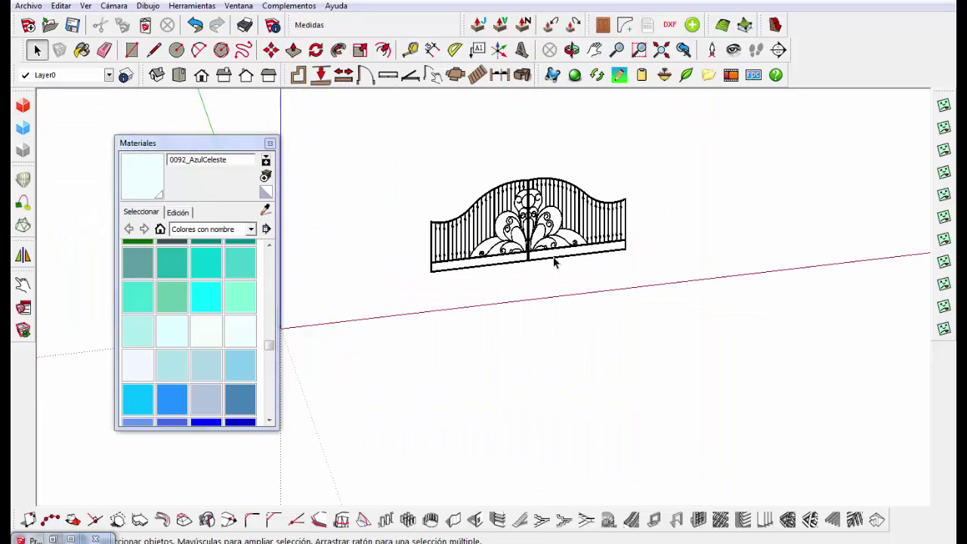
{"action": "right_click", "coordinate": [508, 160]}
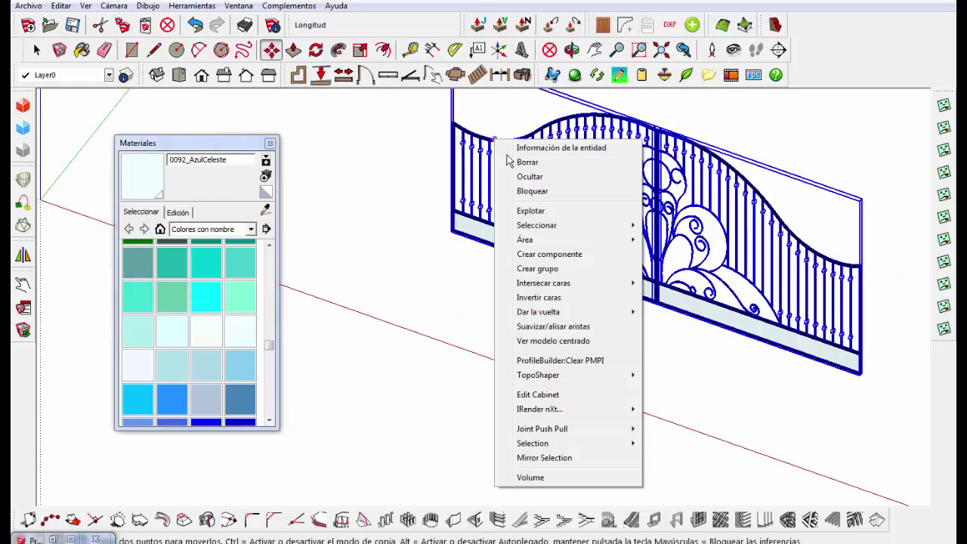
{"action": "left_click", "coordinate": [552, 257]}
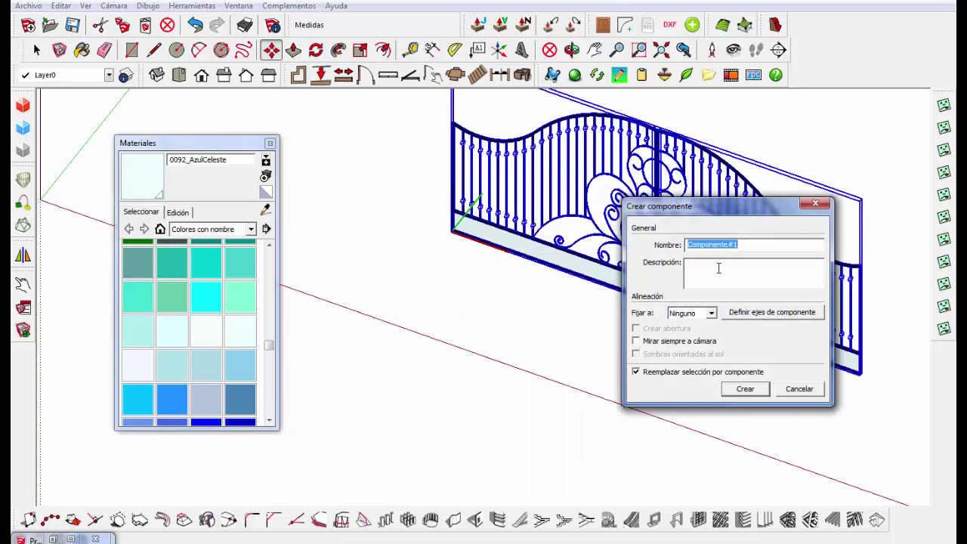
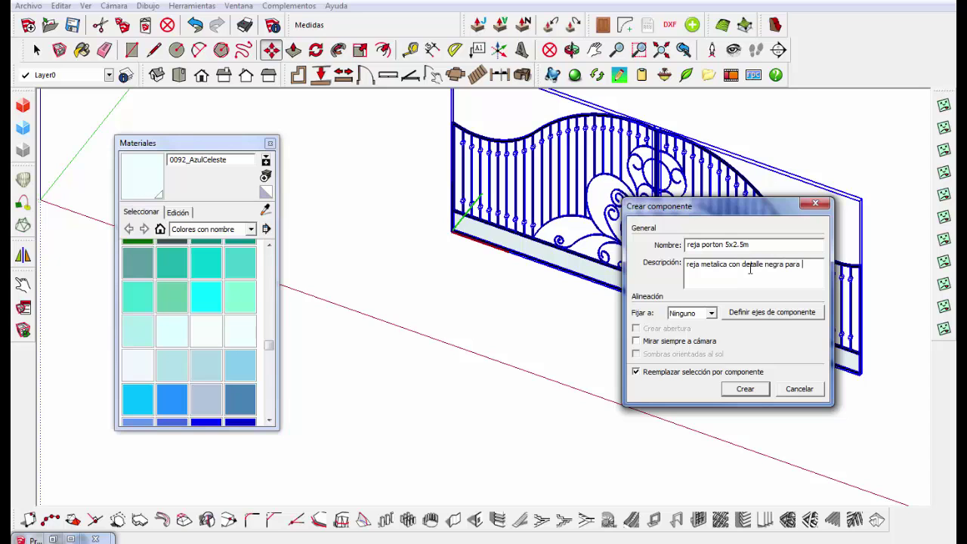
- Set the component axes at the gate's bottom corner and create the 'reja porton 5x2.5m' component
{"action": "left_click", "coordinate": [772, 312]}
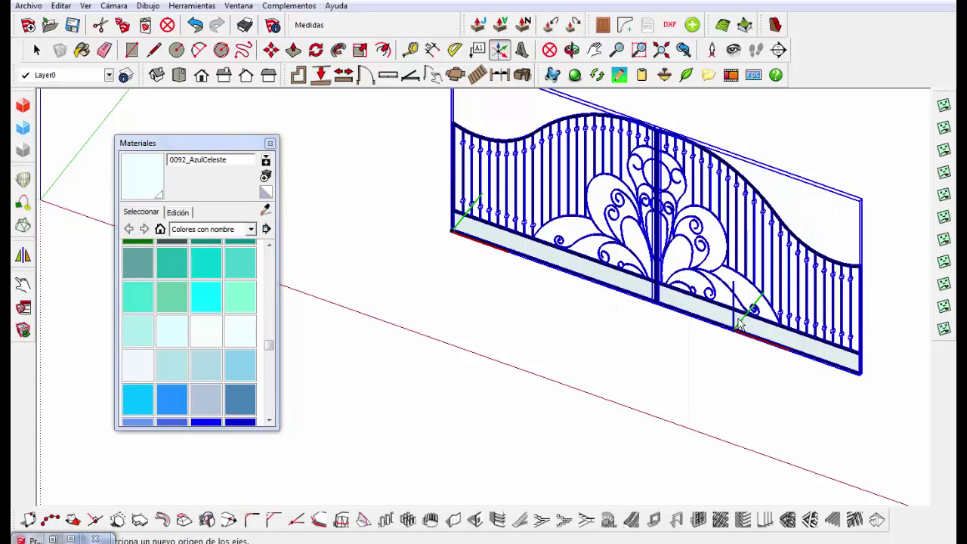
{"action": "scroll", "coordinate": [383, 315], "scroll_direction": "up", "scroll_amount": 2}
{"action": "scroll", "coordinate": [492, 324], "scroll_direction": "up", "scroll_amount": 5}
{"action": "scroll", "coordinate": [514, 321], "scroll_direction": "down", "scroll_amount": 3}
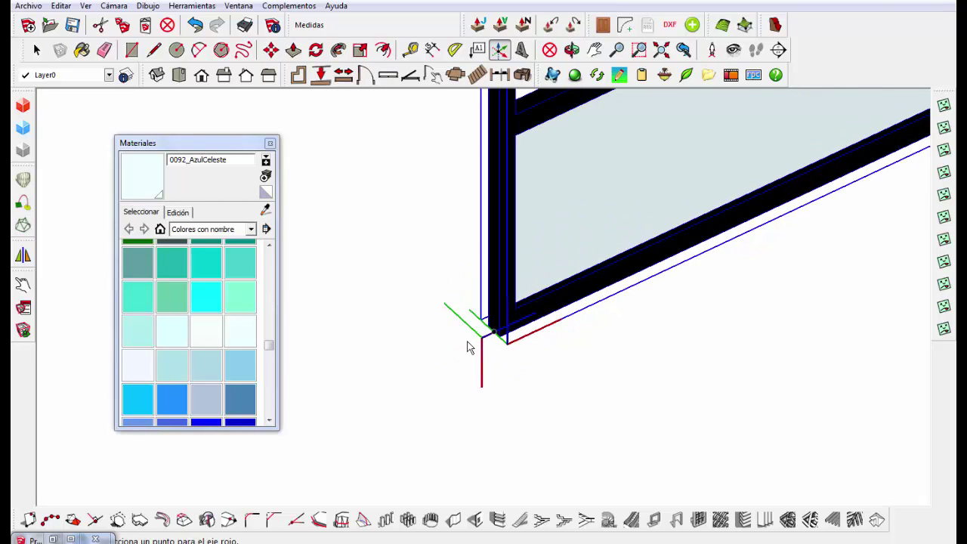
{"action": "left_click", "coordinate": [504, 327]}
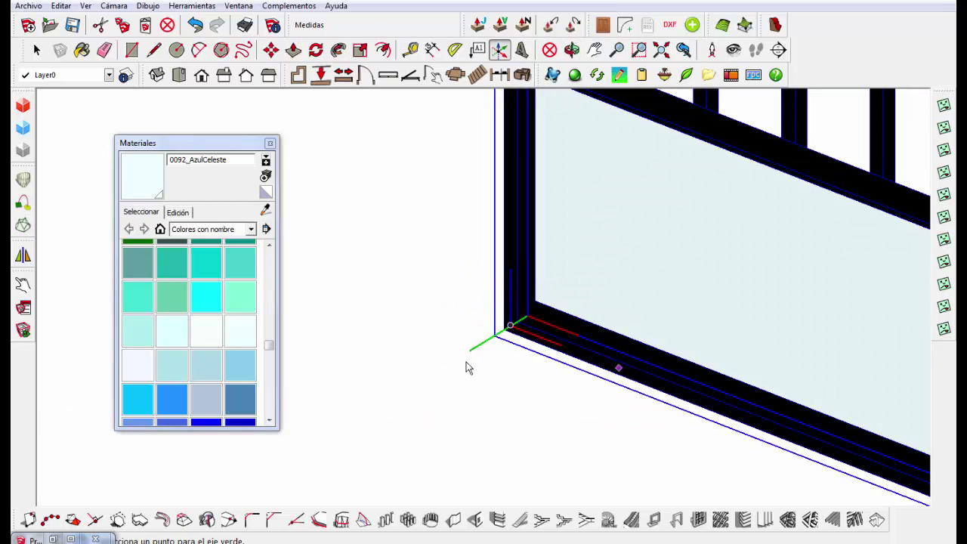
{"action": "left_click", "coordinate": [466, 368]}
{"action": "left_click", "coordinate": [741, 388]}
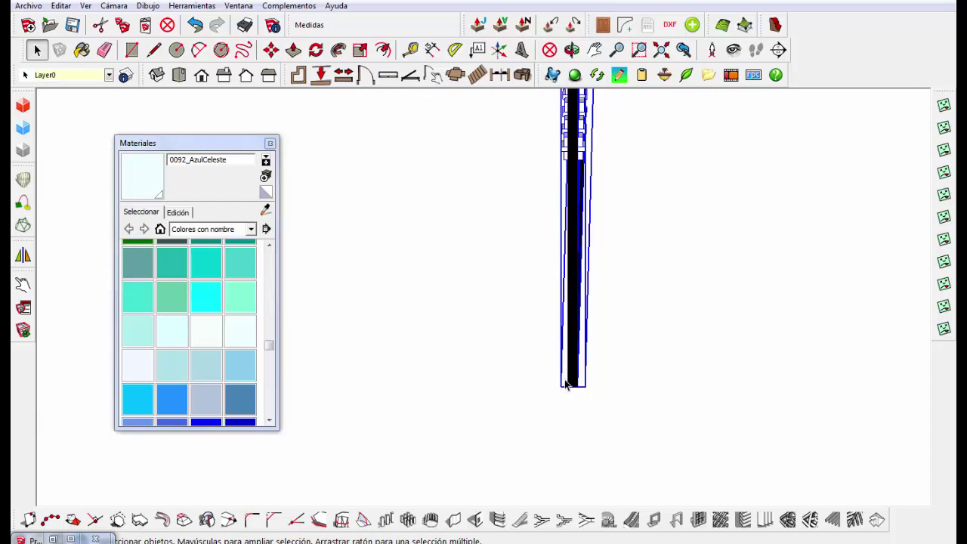
- Reposition the gate component at the model origin and orbit around to inspect the whole gate
{"action": "key", "text": "m"}
{"action": "mouse_move", "coordinate": [566, 382]}
{"action": "middle_mouse_down"}
{"action": "mouse_move", "coordinate": [634, 292]}
{"action": "mouse_move", "coordinate": [739, 287]}
{"action": "mouse_move", "coordinate": [454, 272]}
{"action": "middle_mouse_up"}
{"action": "scroll", "coordinate": [523, 253], "scroll_direction": "up", "scroll_amount": 5}
{"action": "scroll", "coordinate": [524, 253], "scroll_direction": "down", "scroll_amount": 5}
{"action": "scroll", "coordinate": [741, 275], "scroll_direction": "down", "scroll_amount": 2}
{"action": "scroll", "coordinate": [406, 266], "scroll_direction": "up", "scroll_amount": 2}
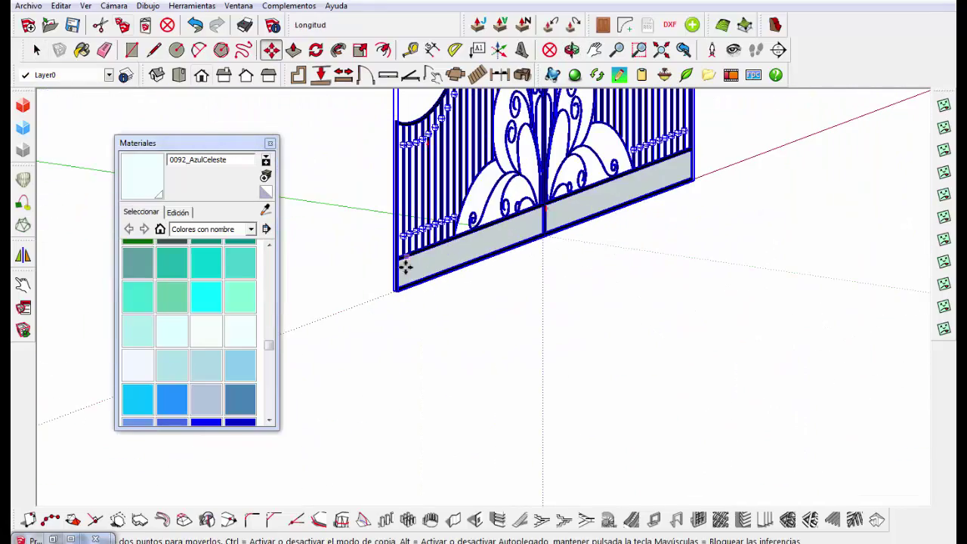
{"action": "key", "text": "a"}
{"action": "scroll", "coordinate": [471, 302], "scroll_direction": "up", "scroll_amount": 3}
{"action": "scroll", "coordinate": [518, 226], "scroll_direction": "up", "scroll_amount": 2}
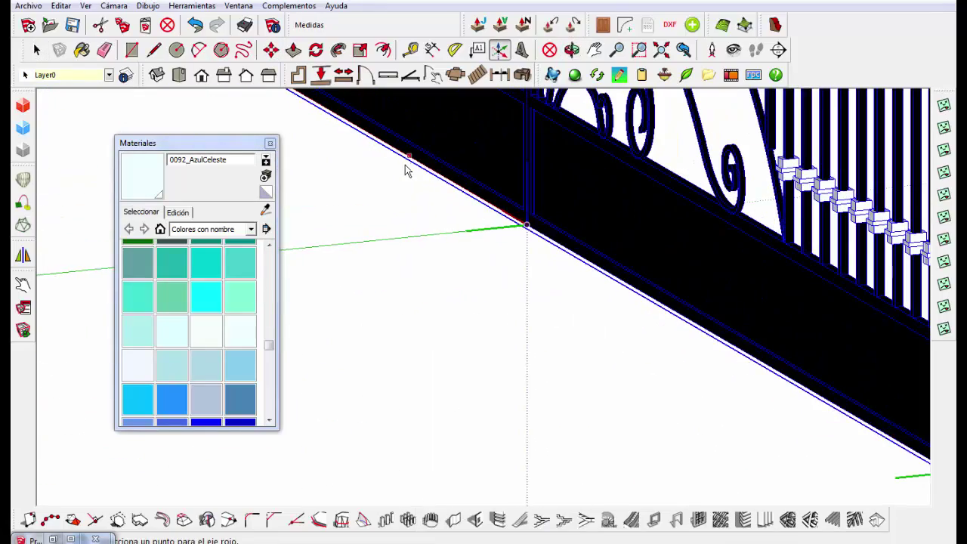
{"action": "key", "text": "space"}
{"action": "middle_click_drag", "start_coordinate": [434, 242], "coordinate": [546, 337]}
{"action": "scroll", "coordinate": [546, 337], "scroll_direction": "down", "scroll_amount": 5}
- Draw a stepped three-segment run of walls with the Dibac wall tool
{"action": "left_click", "coordinate": [29, 6]}
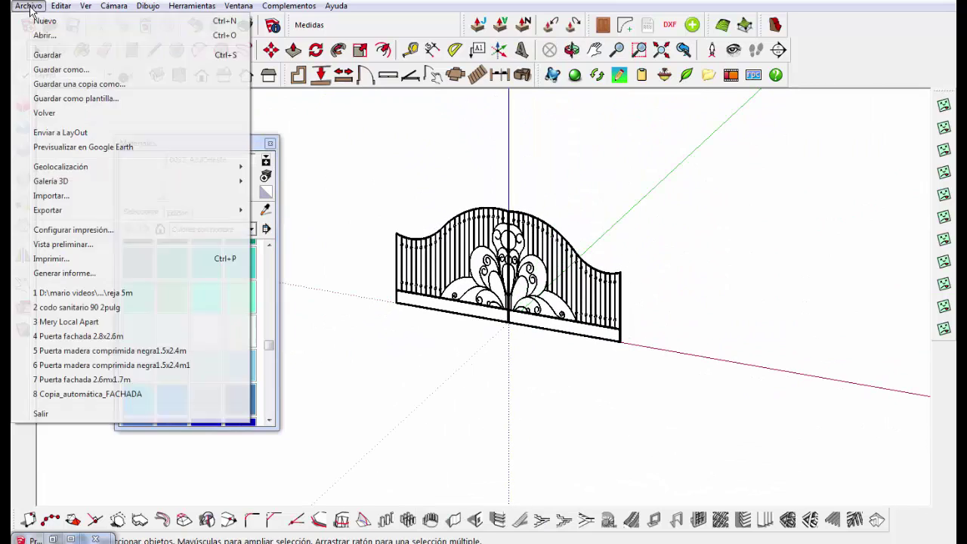
{"action": "left_click", "coordinate": [29, 6]}
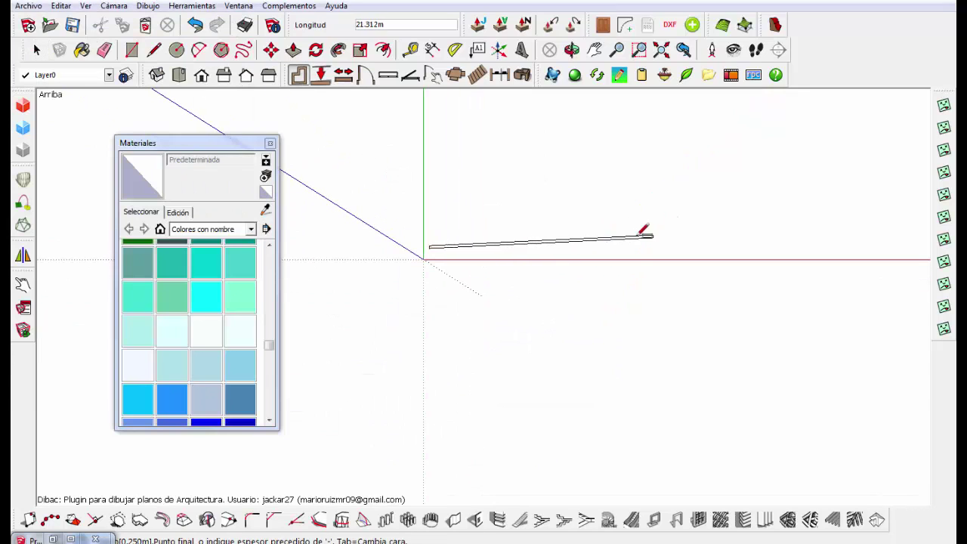
{"action": "left_click", "coordinate": [597, 117]}
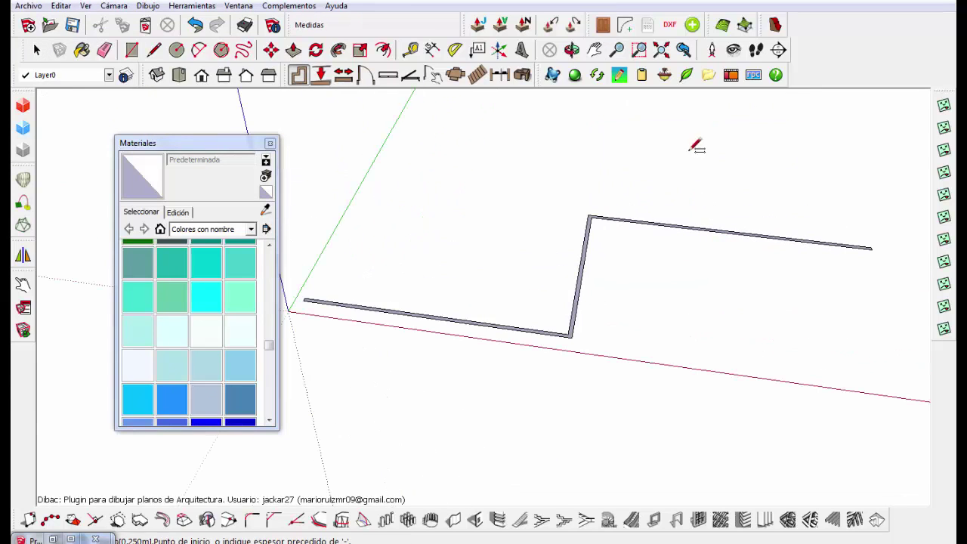
- Choose the reja 5m gate from componentes dibac > Puertas as the carpentry to insert
{"action": "left_click", "coordinate": [437, 75]}
{"action": "left_click", "coordinate": [322, 161]}
{"action": "left_click", "coordinate": [322, 161]}
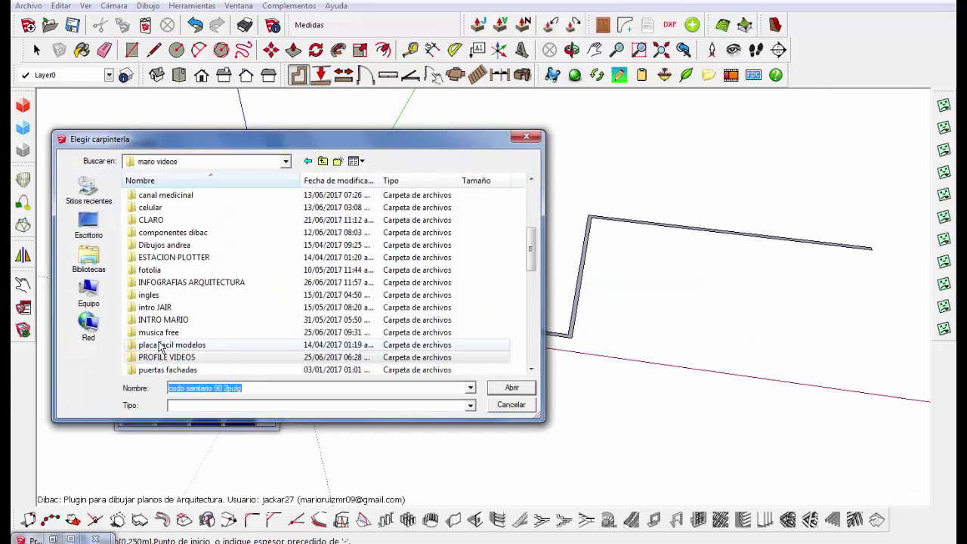
{"action": "scroll", "coordinate": [172, 265], "scroll_direction": "down", "scroll_amount": 2}
{"action": "scroll", "coordinate": [172, 264], "scroll_direction": "up", "scroll_amount": 5}
{"action": "double_click", "coordinate": [172, 307]}
{"action": "double_click", "coordinate": [155, 207]}
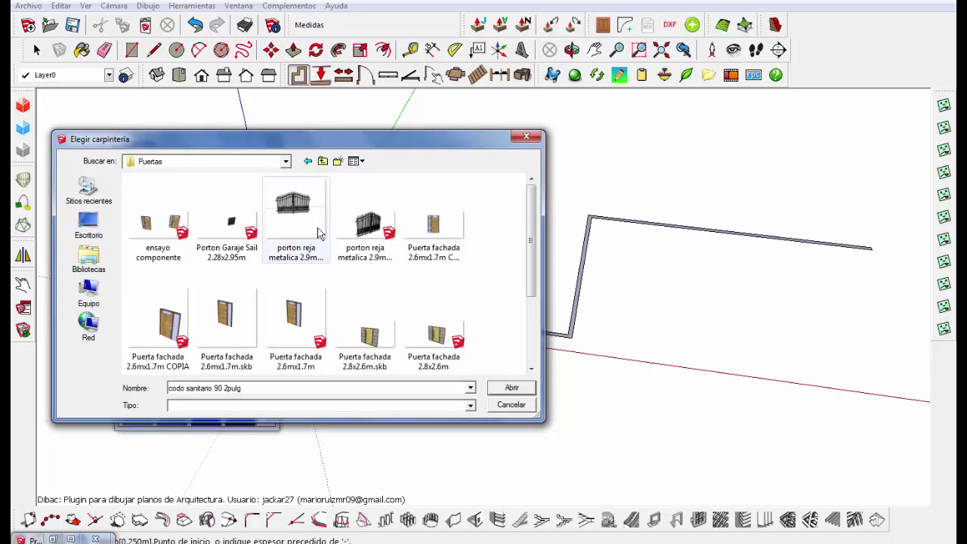
{"action": "left_click_drag", "start_coordinate": [531, 234], "coordinate": [536, 325]}
{"action": "double_click", "coordinate": [432, 314]}
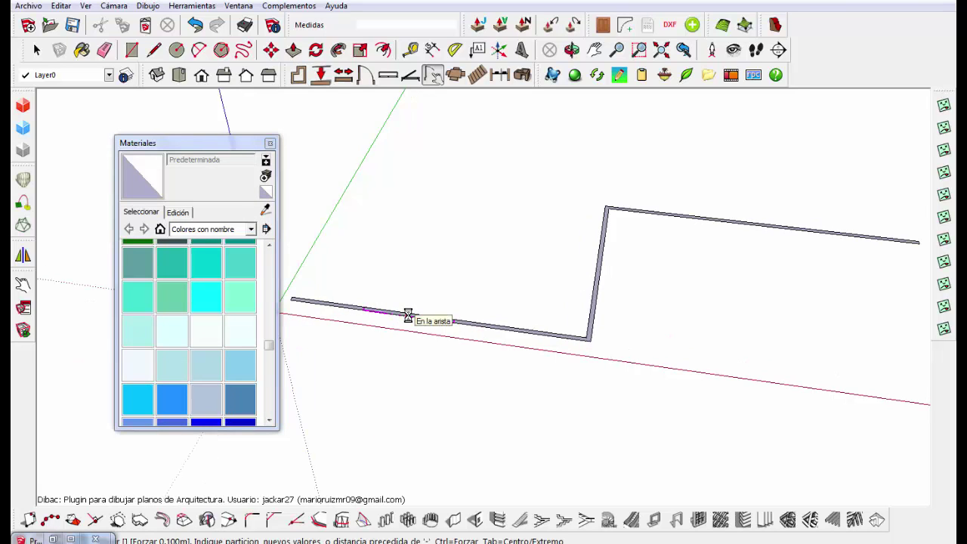
- Place the reja 5m gate opening on the wall edge
{"action": "scroll", "coordinate": [448, 323], "scroll_direction": "up", "scroll_amount": 3}
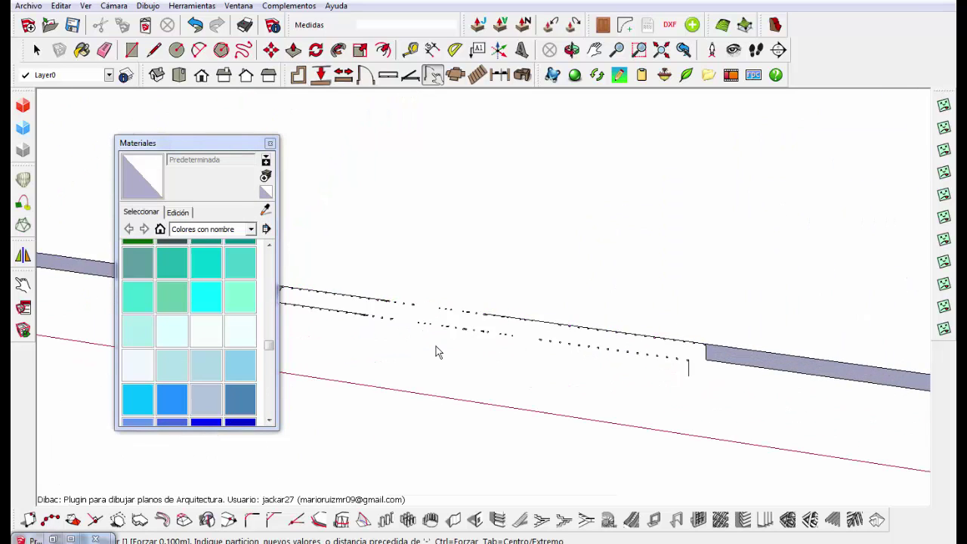
{"action": "scroll", "coordinate": [474, 325], "scroll_direction": "down", "scroll_amount": 3}
{"action": "scroll", "coordinate": [597, 303], "scroll_direction": "up", "scroll_amount": 3}
{"action": "left_click", "coordinate": [597, 303]}
- Select the whole wall outline, convert it to 3D walls, and orbit to view the gate in its opening
{"action": "scroll", "coordinate": [597, 304], "scroll_direction": "down", "scroll_amount": 2}
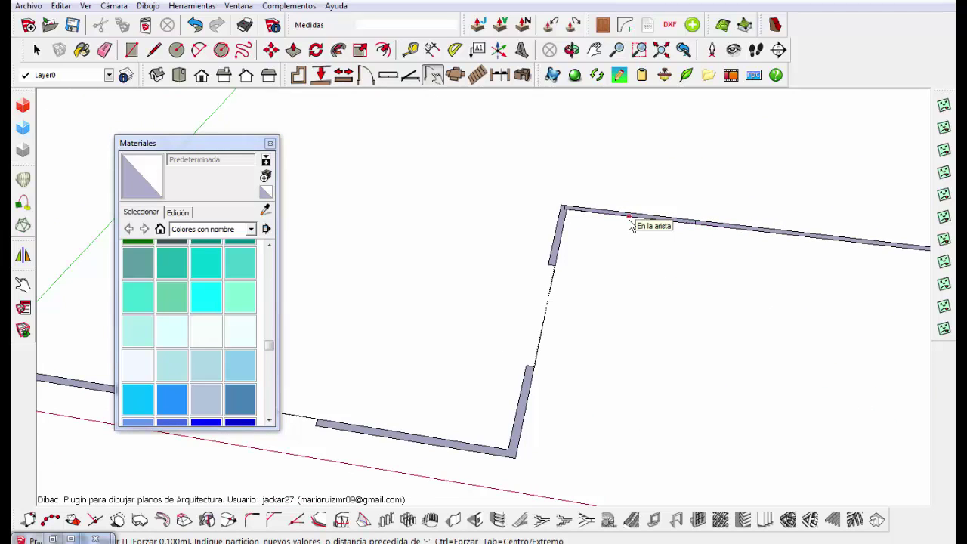
{"action": "scroll", "coordinate": [560, 212], "scroll_direction": "up", "scroll_amount": 1}
{"action": "scroll", "coordinate": [556, 209], "scroll_direction": "down", "scroll_amount": 3}
{"action": "key", "text": "space"}
{"action": "scroll", "coordinate": [454, 197], "scroll_direction": "down", "scroll_amount": 3}
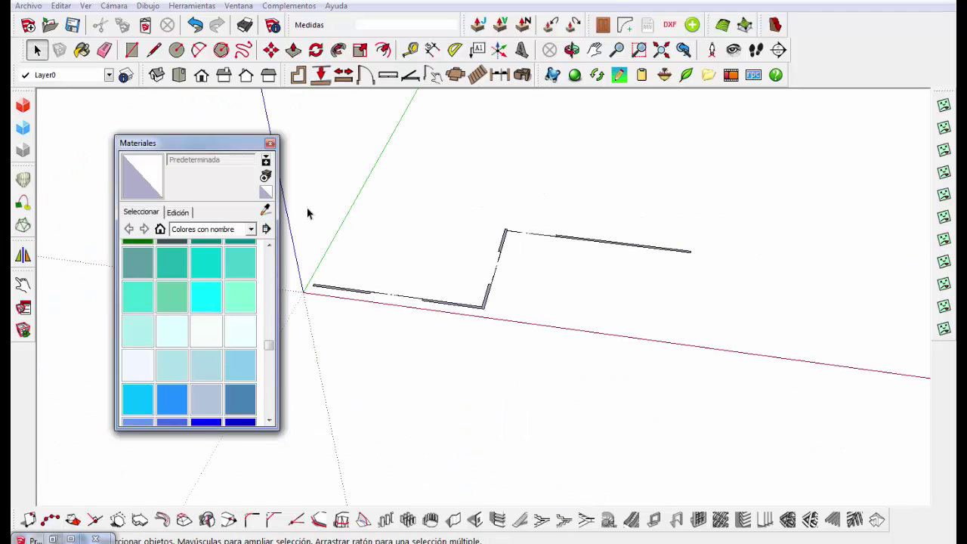
{"action": "left_click_drag", "start_coordinate": [309, 212], "coordinate": [644, 363]}
{"action": "triple_click", "coordinate": [559, 237]}
{"action": "right_click", "coordinate": [502, 272]}
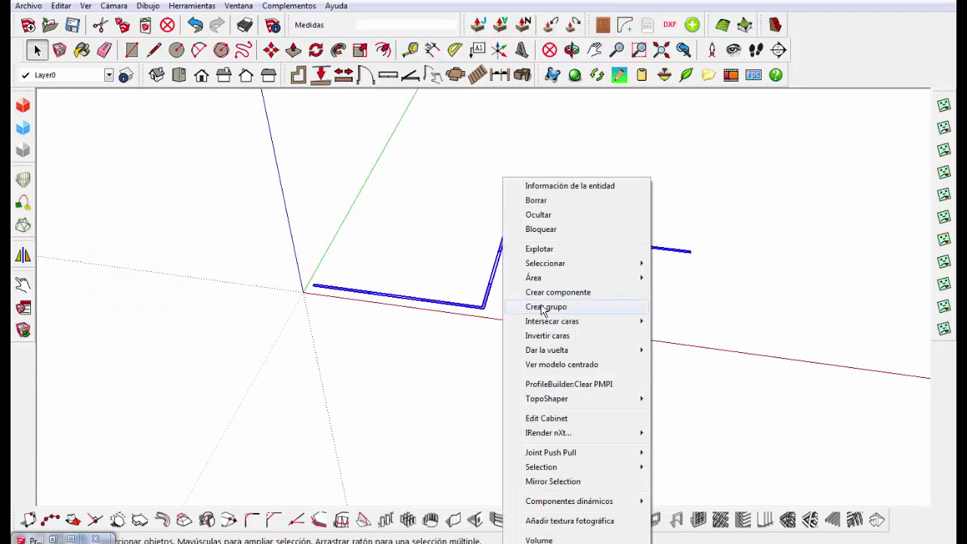
{"action": "left_click", "coordinate": [550, 309]}
{"action": "left_click", "coordinate": [462, 297]}
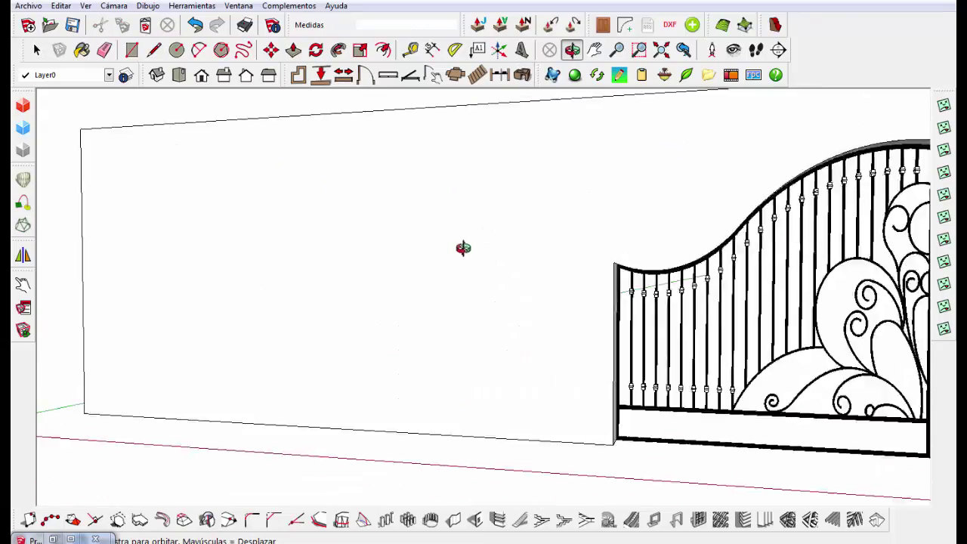
{"action": "mouse_move", "coordinate": [406, 387]}
{"action": "middle_mouse_down"}
{"action": "mouse_move", "coordinate": [716, 404]}
{"action": "mouse_move", "coordinate": [544, 338]}
{"action": "mouse_move", "coordinate": [750, 357]}
{"action": "mouse_move", "coordinate": [731, 360]}
{"action": "middle_mouse_up"}
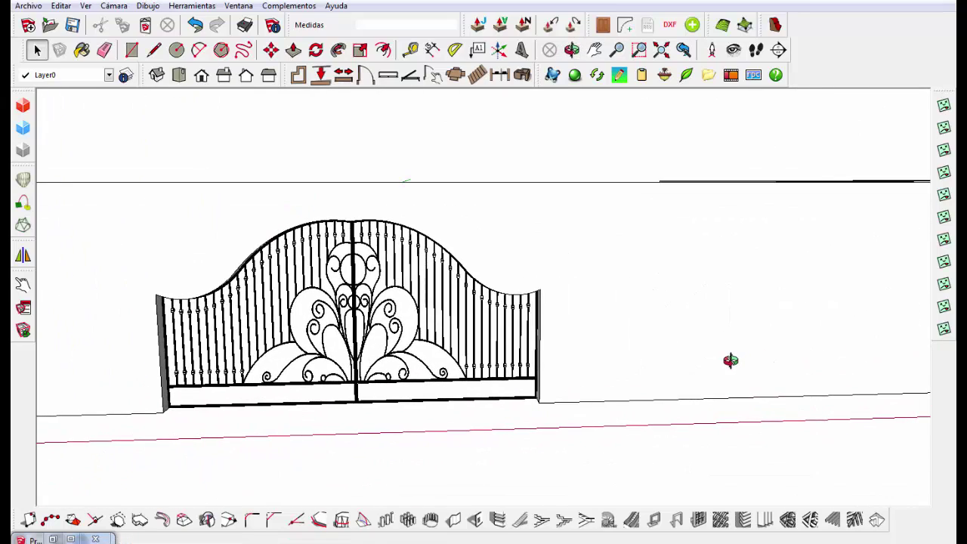
{"action": "left_click", "coordinate": [703, 329]}
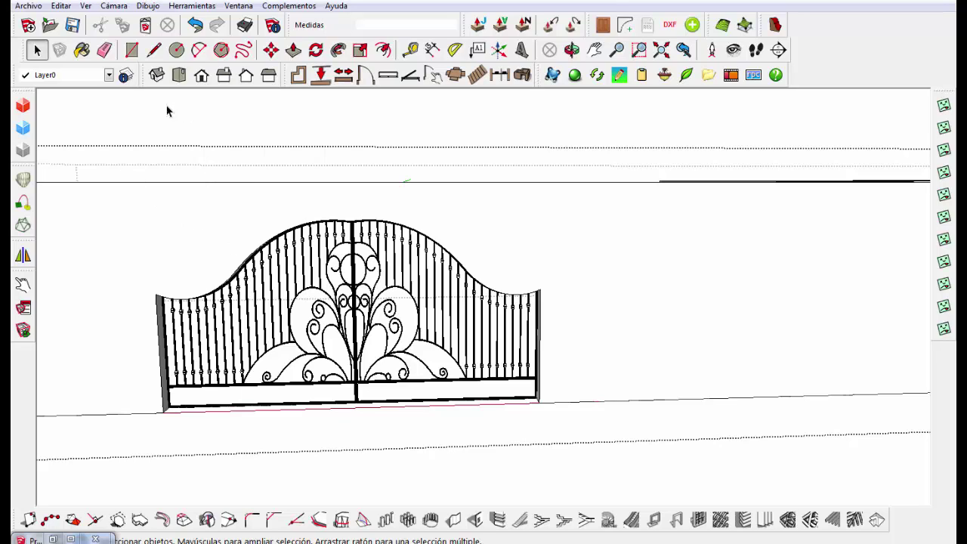
- With the Paint Bucket set to the Piedra category, paint the back wall with Baldosas_moduladas_de_piedra
{"action": "left_click", "coordinate": [82, 51]}
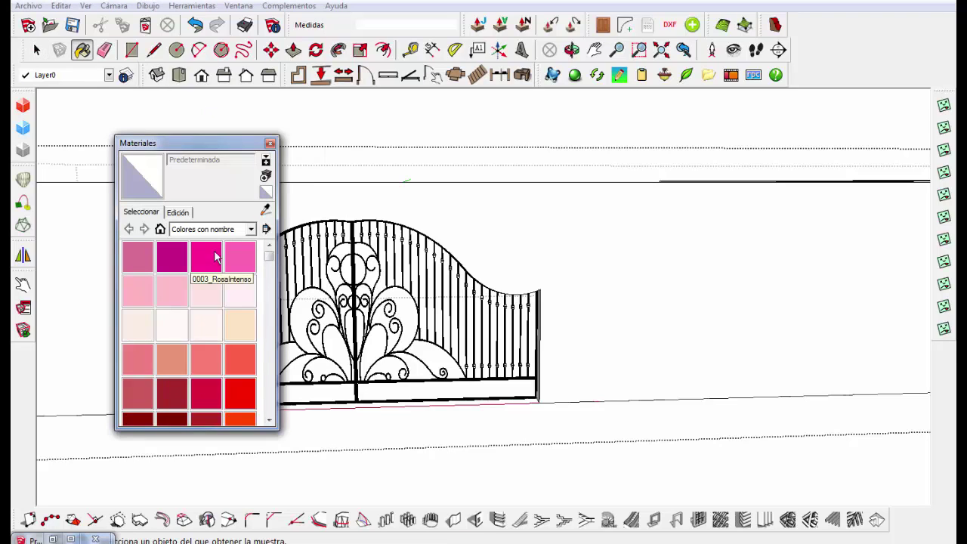
{"action": "left_click", "coordinate": [237, 231]}
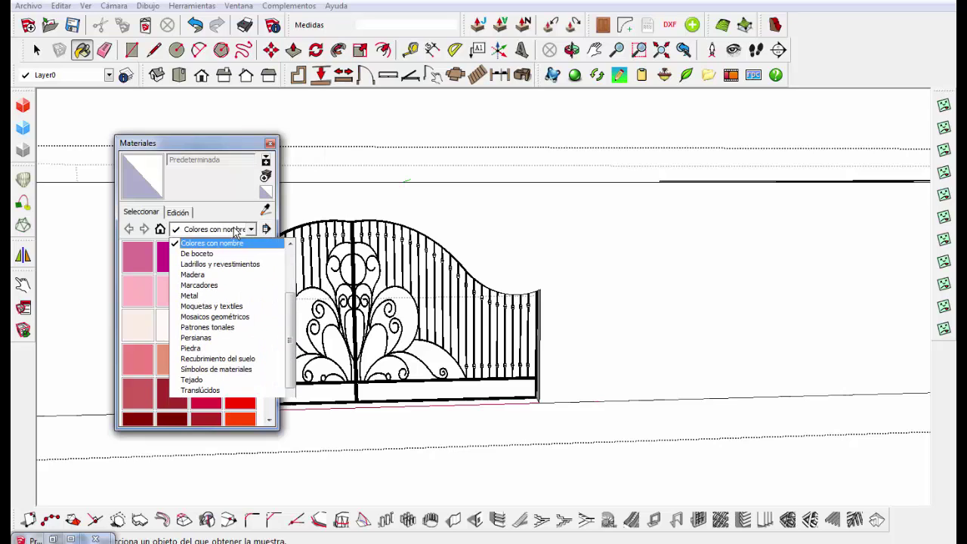
{"action": "left_click", "coordinate": [211, 349]}
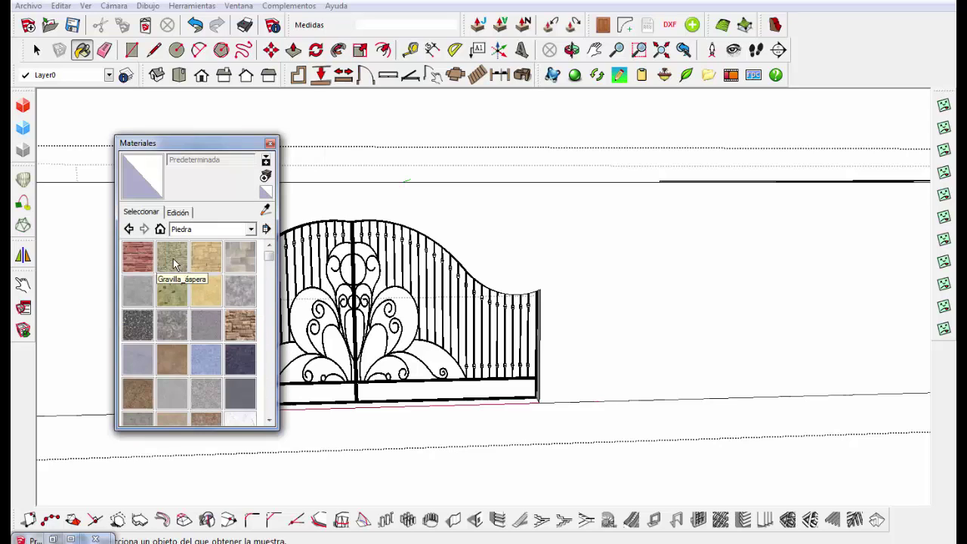
{"action": "left_click", "coordinate": [496, 213]}
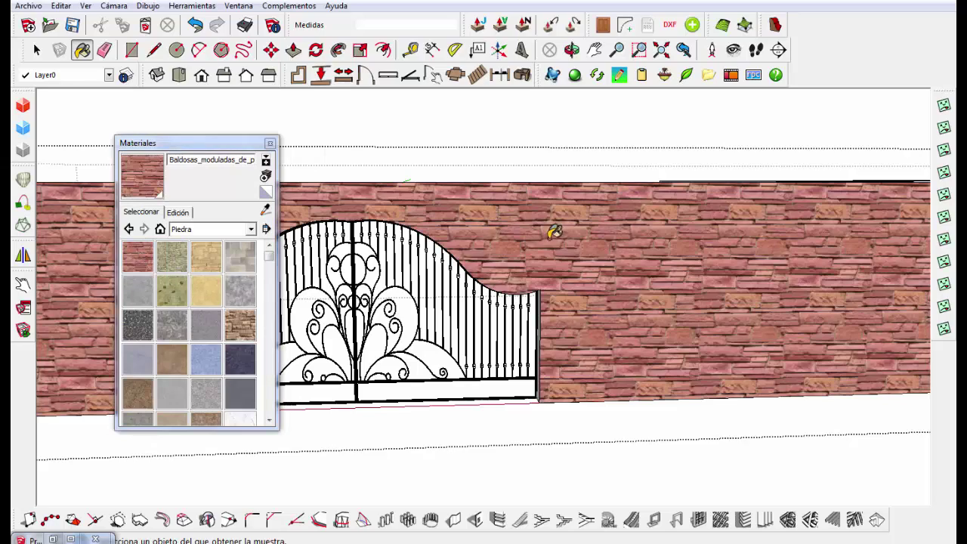
{"action": "mouse_move", "coordinate": [554, 224]}
{"action": "middle_mouse_down"}
{"action": "mouse_move", "coordinate": [403, 252]}
{"action": "mouse_move", "coordinate": [665, 257]}
{"action": "mouse_move", "coordinate": [558, 242]}
{"action": "middle_mouse_up"}
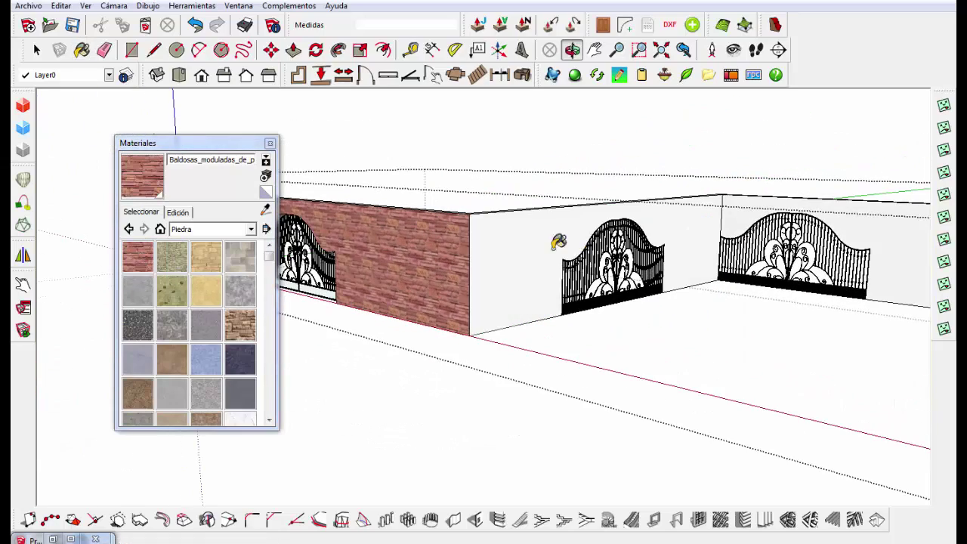
- Paint the middle wall Mampostería_careada_clara and the right wall Baldosas_moduladas_de_piedra, then review the walls
{"action": "left_click", "coordinate": [152, 259]}
{"action": "left_click", "coordinate": [213, 261]}
{"action": "left_click", "coordinate": [529, 238]}
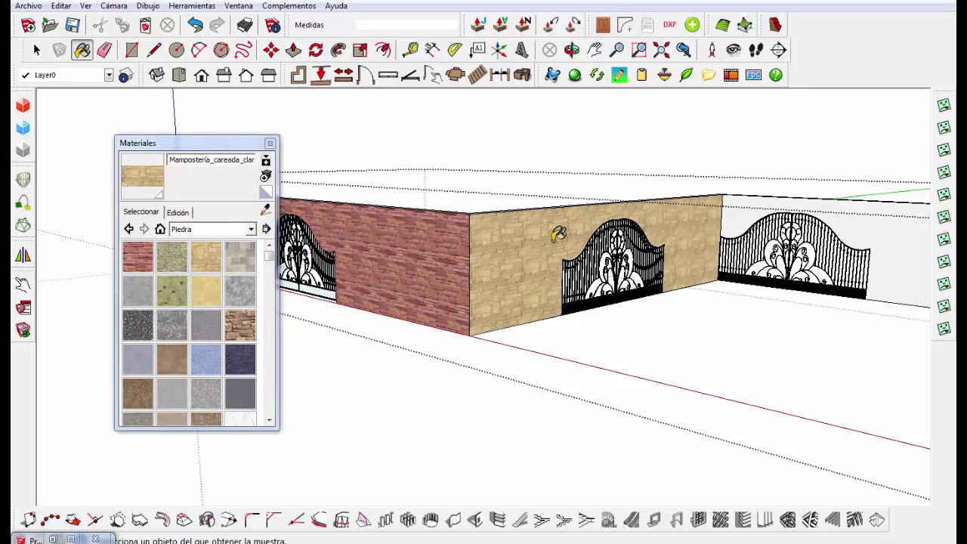
{"action": "left_click", "coordinate": [136, 257]}
{"action": "left_click", "coordinate": [745, 215]}
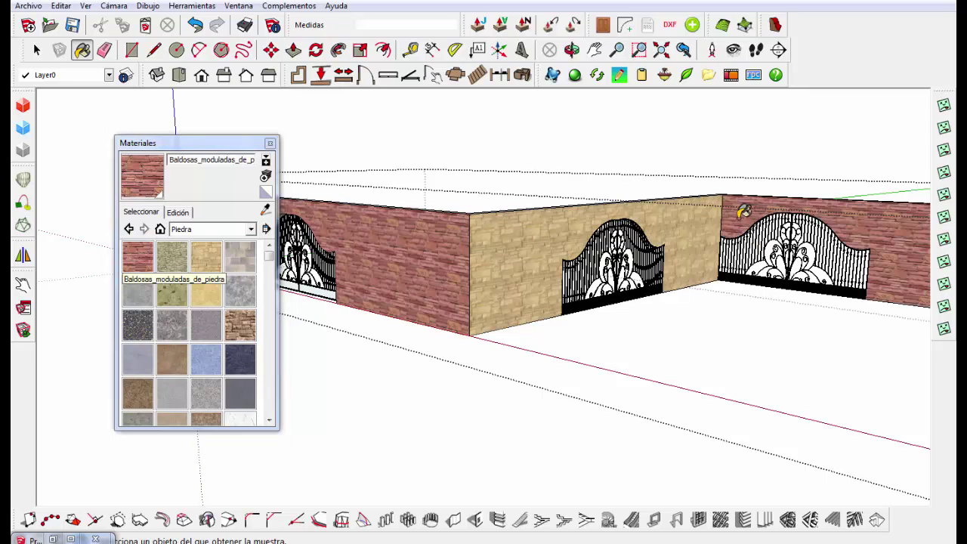
{"action": "middle_click_drag", "start_coordinate": [270, 118], "coordinate": [340, 255]}
{"action": "key", "text": "space"}
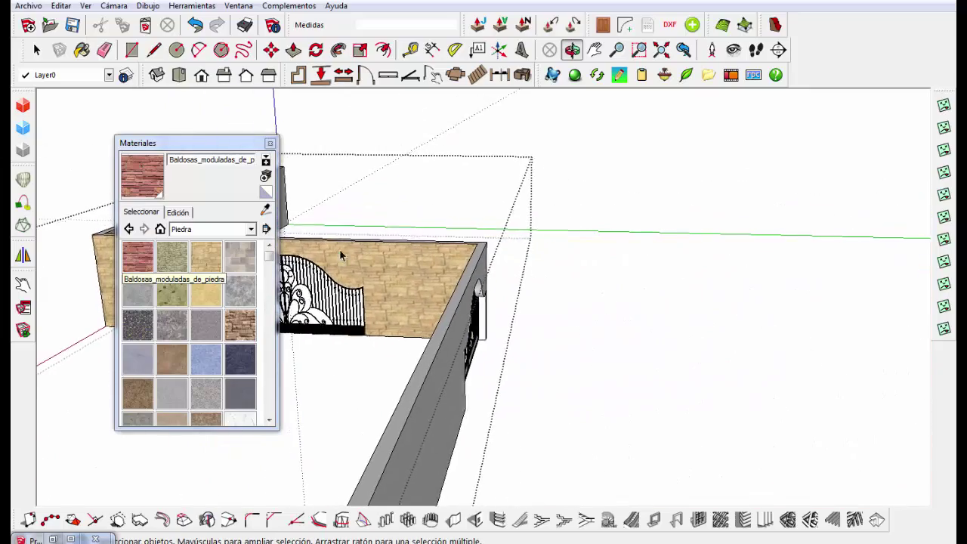
{"action": "left_click", "coordinate": [270, 143]}
{"action": "mouse_move", "coordinate": [270, 143]}
{"action": "middle_mouse_down"}
{"action": "mouse_move", "coordinate": [259, 231]}
{"action": "mouse_move", "coordinate": [248, 199]}
{"action": "mouse_move", "coordinate": [400, 227]}
{"action": "mouse_move", "coordinate": [536, 224]}
{"action": "mouse_move", "coordinate": [732, 242]}
{"action": "mouse_move", "coordinate": [580, 257]}
{"action": "middle_mouse_up"}
{"action": "scroll", "coordinate": [580, 256], "scroll_direction": "up", "scroll_amount": 2}
{"action": "scroll", "coordinate": [463, 236], "scroll_direction": "up", "scroll_amount": 3}
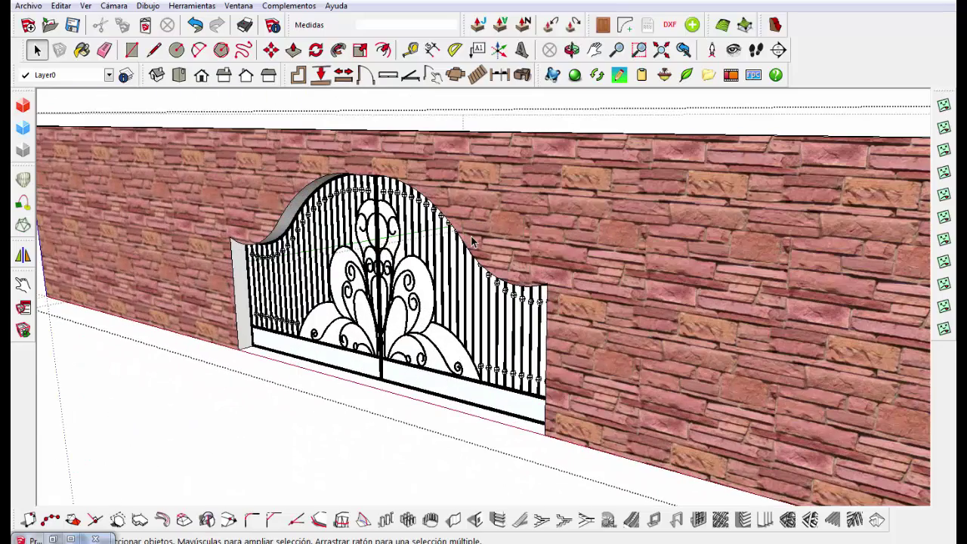